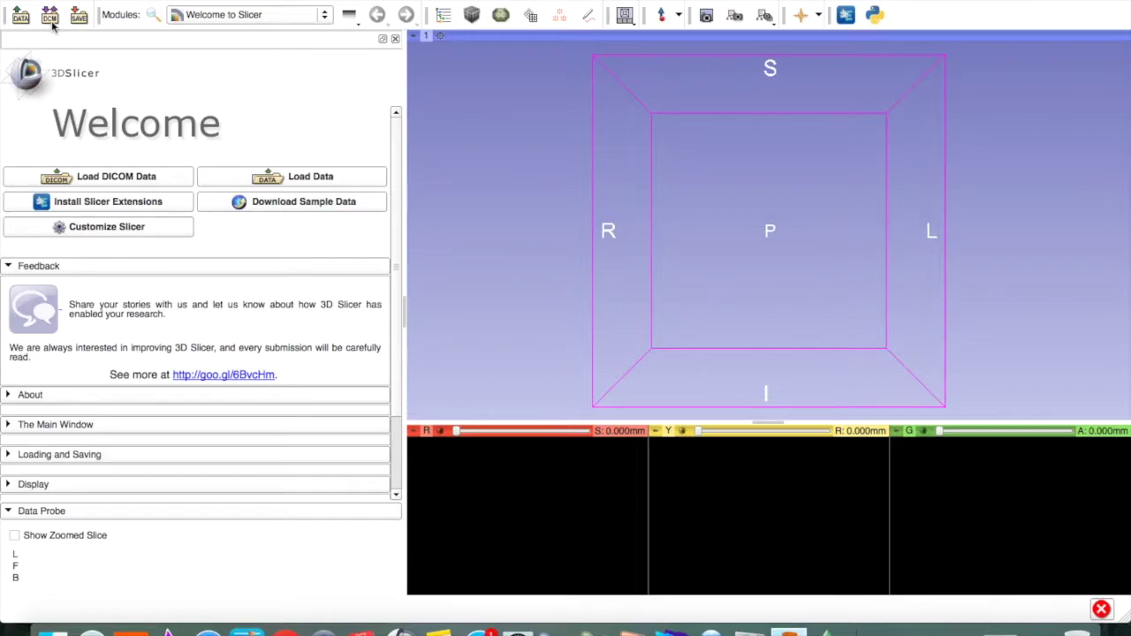
Step: Open the DICOM Browser using Load DICOM Data on the Welcome panel
left_click(88, 175)
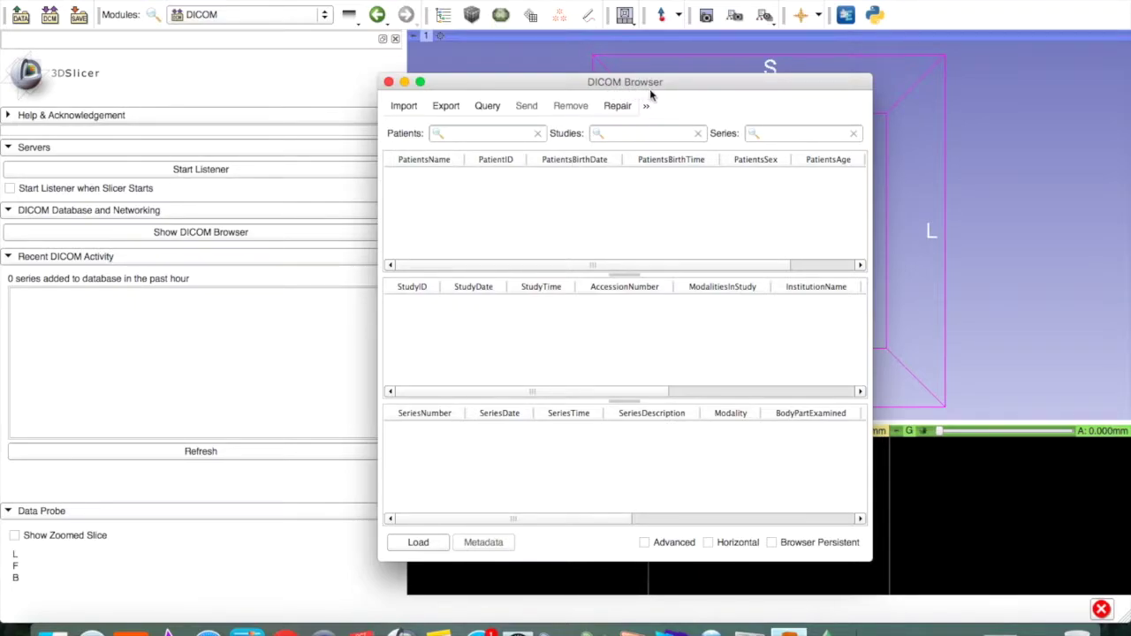
Step: Import the data folder from /Volumes/Untitled 1 into the DICOM database, copying the files
left_click(403, 106)
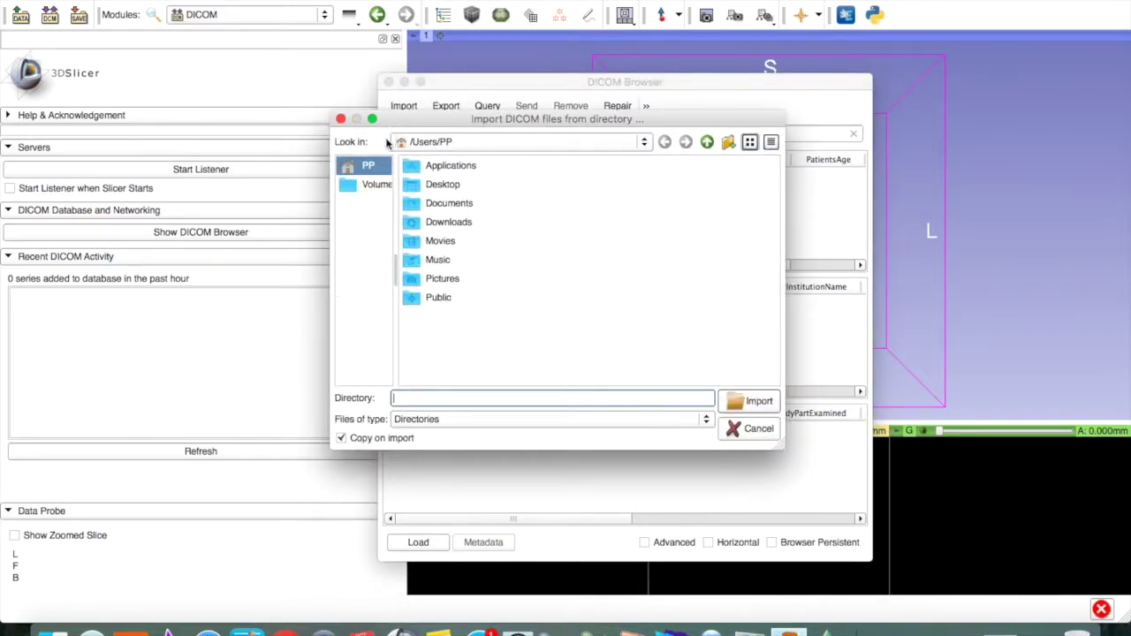
left_click(370, 186)
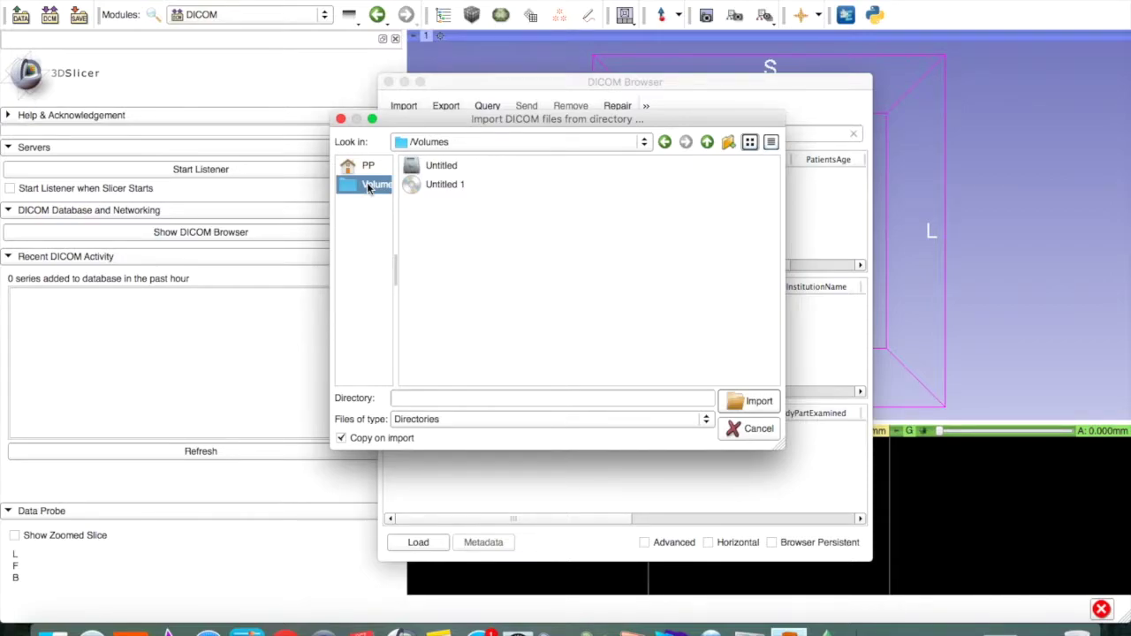
left_click(410, 187)
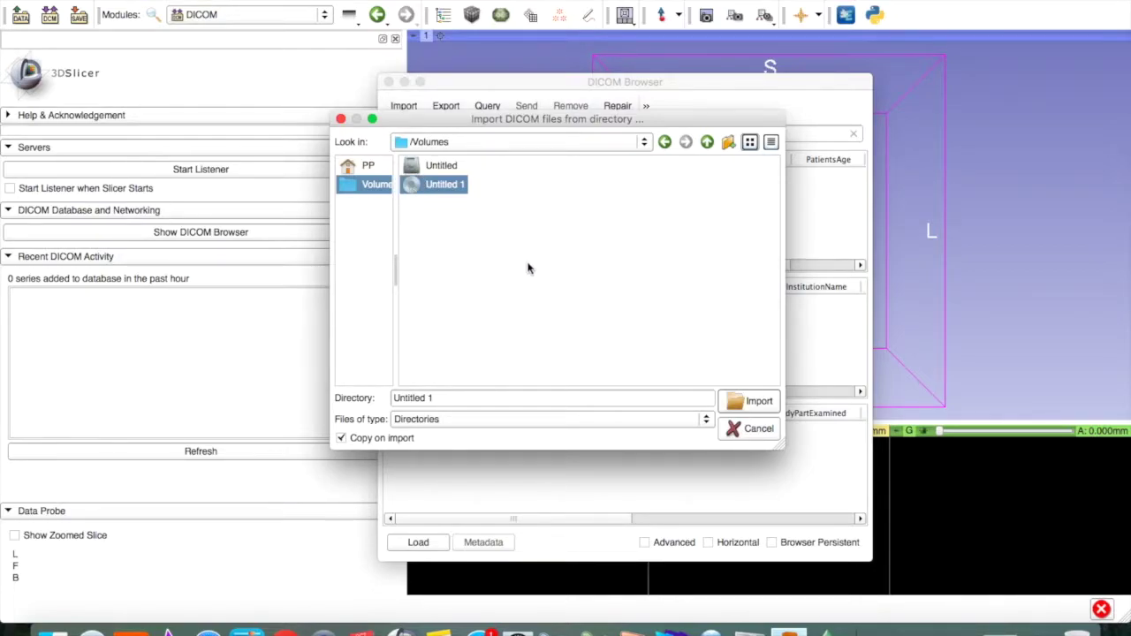
key("Return")
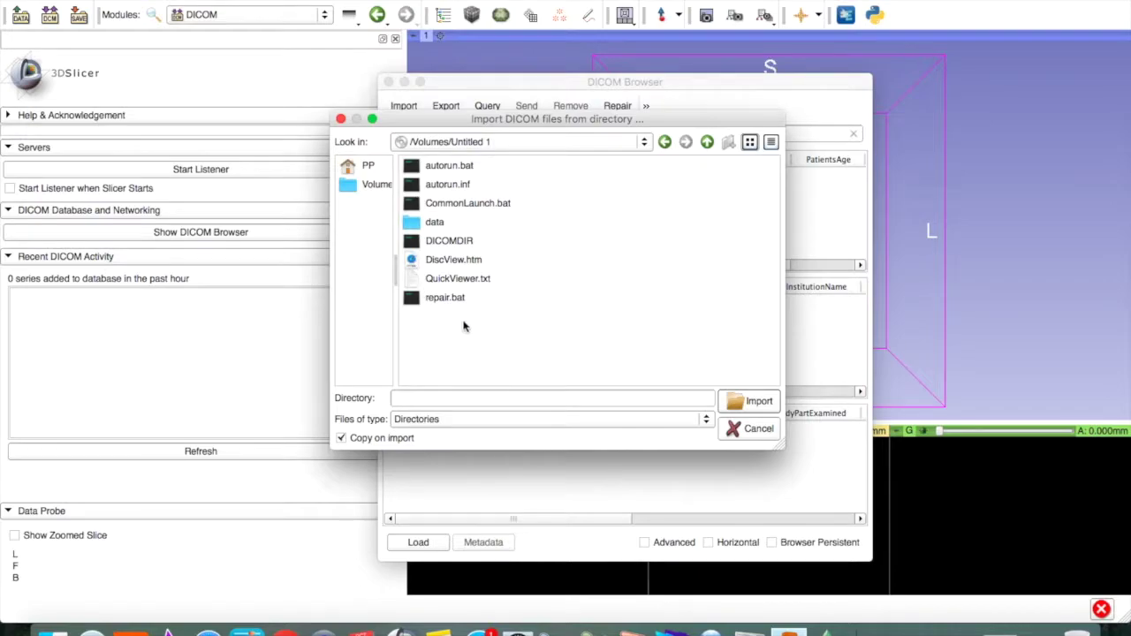
left_click(415, 226)
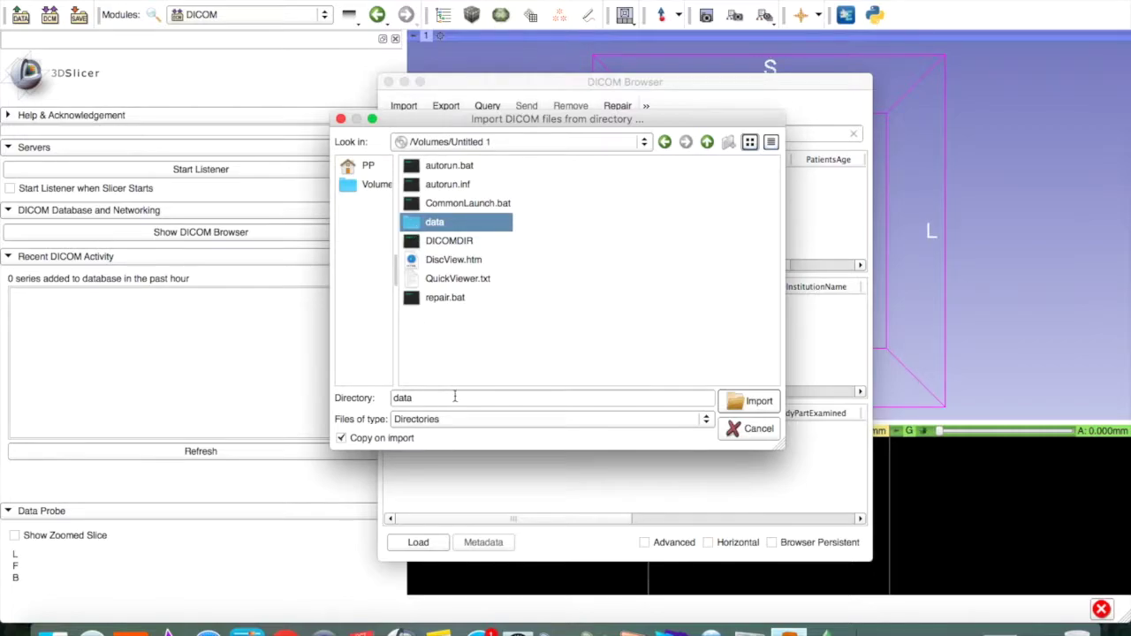
left_click(759, 402)
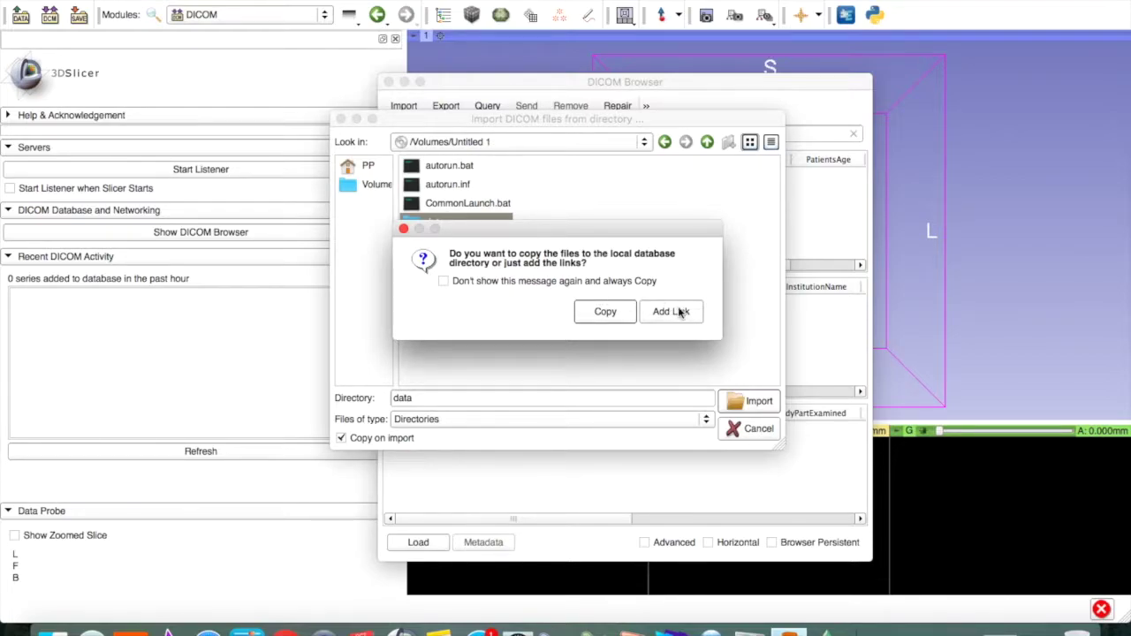
left_click(604, 312)
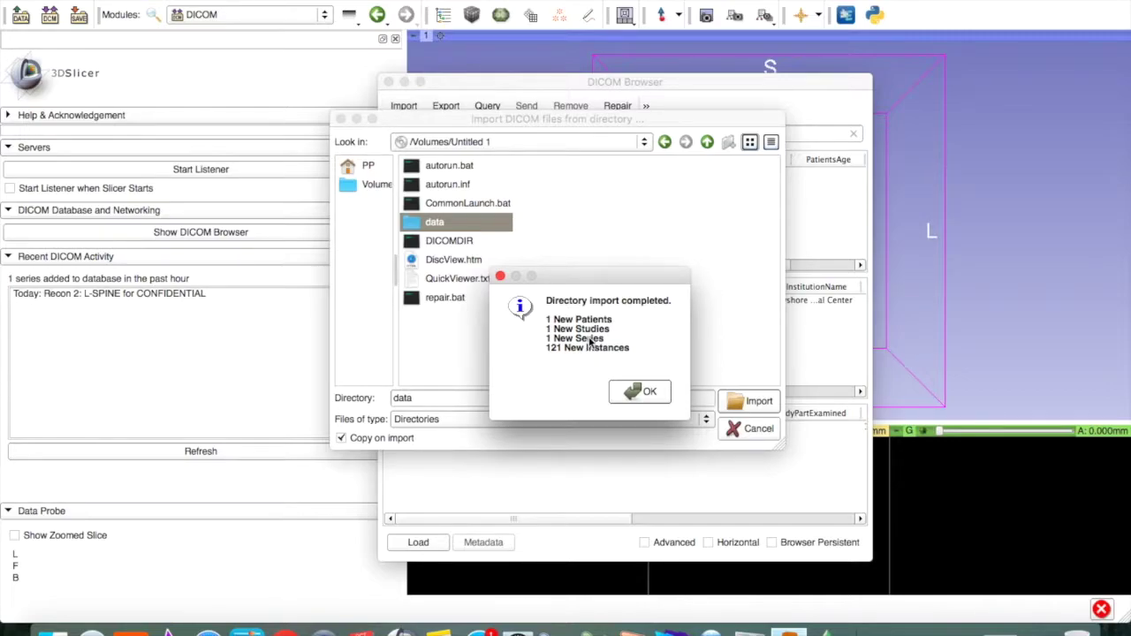
left_click(640, 392)
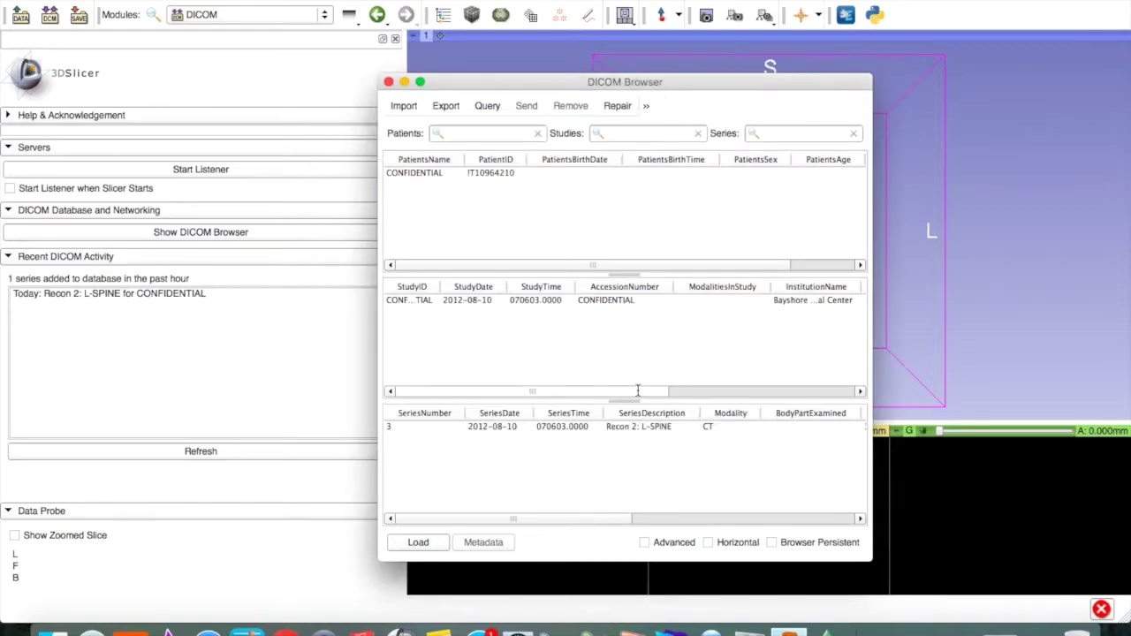
Step: Load the Recon 2: L-SPINE CT series from the DICOM Browser
left_click(557, 428)
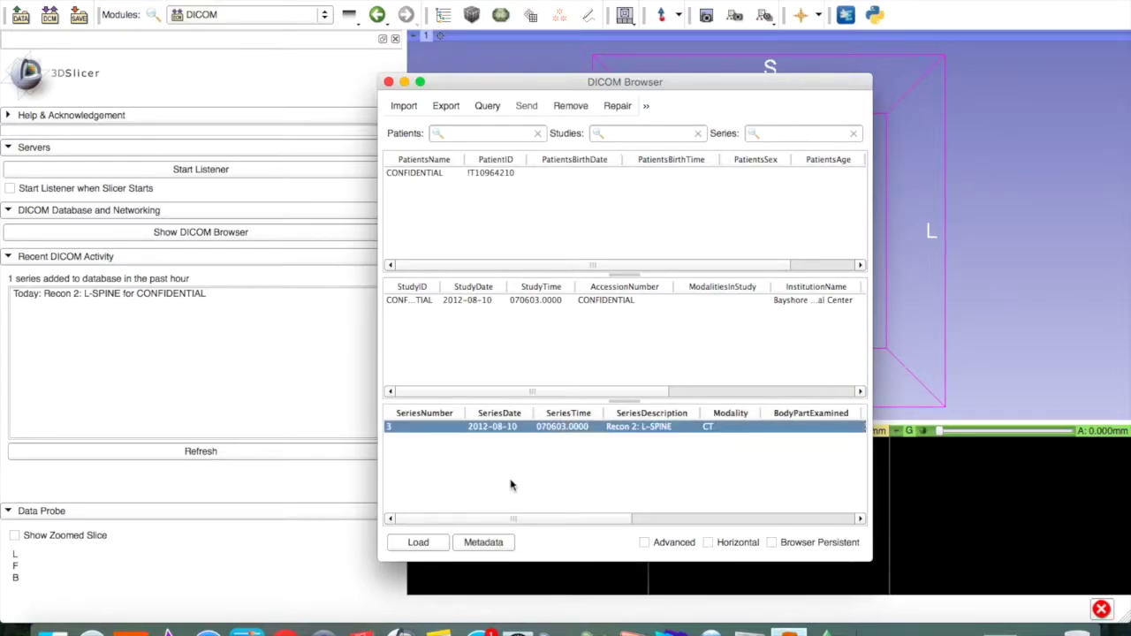
left_click(419, 543)
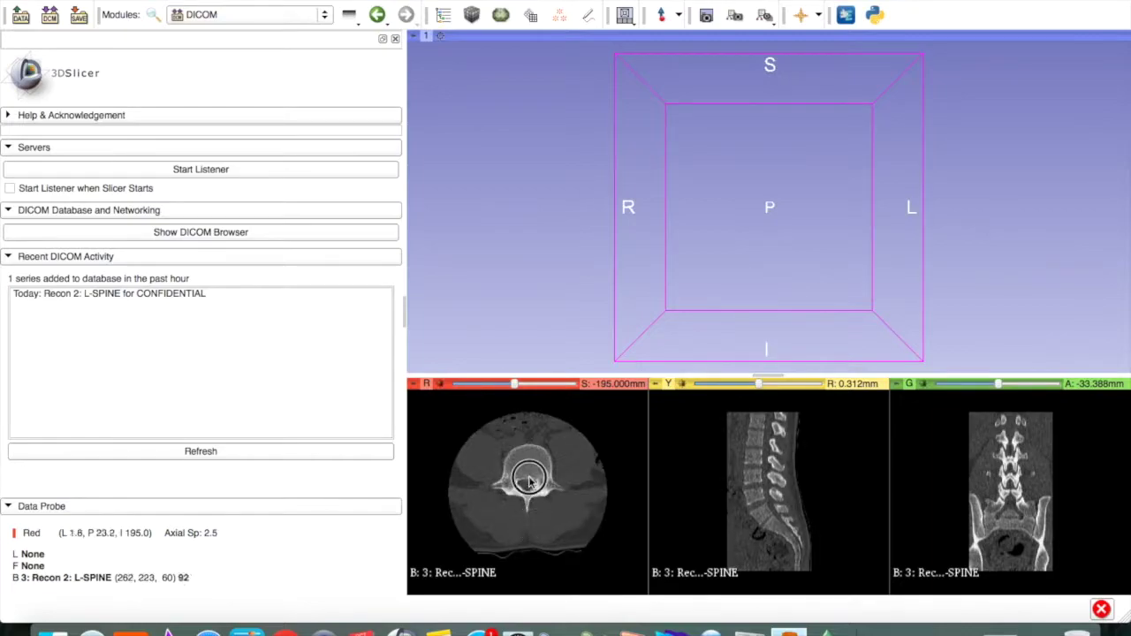
Step: Adjust slice window/level, zoom out the axial view, and reposition the sagittal and coronal slices
left_click_drag(529, 450, 551, 548)
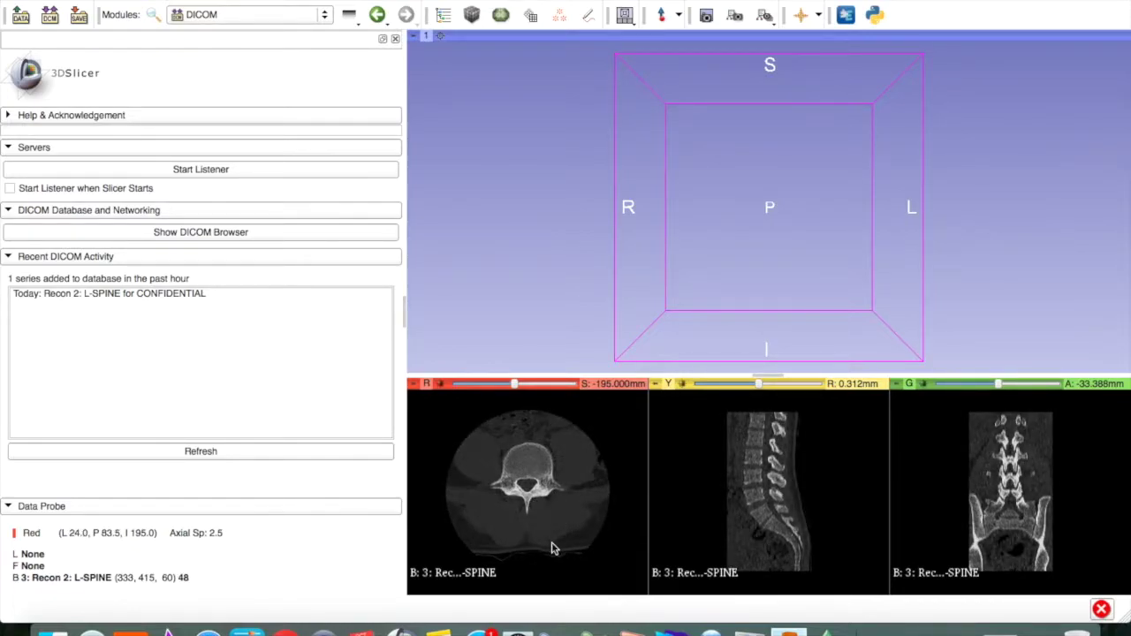
right_click_drag(551, 548, 546, 585)
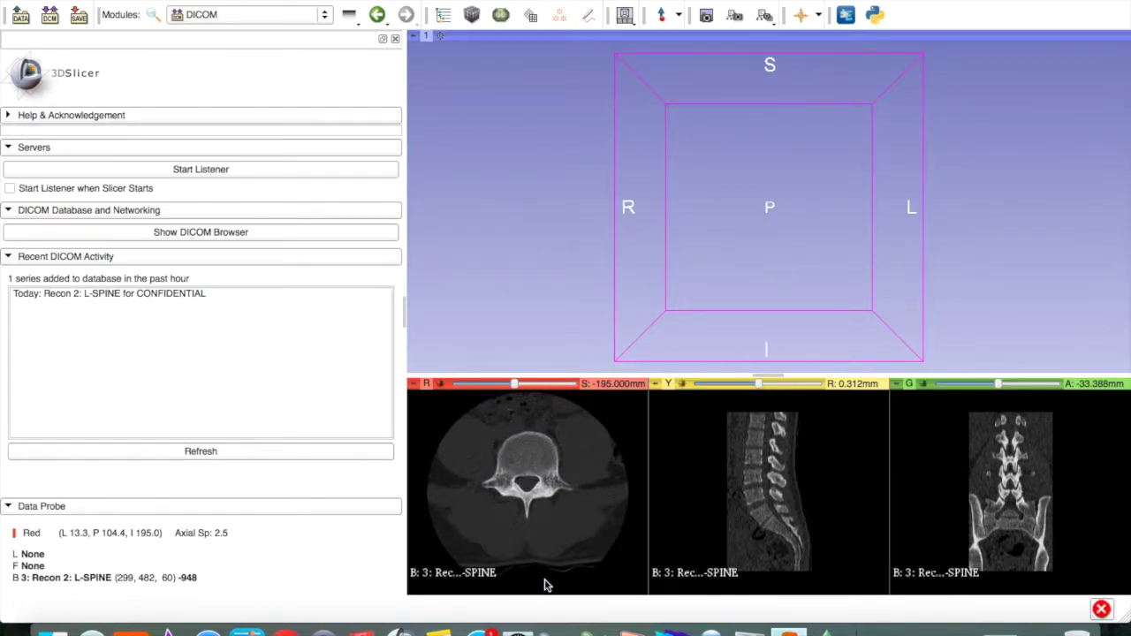
mouse_move(542, 570)
left_mouse_down()
mouse_move(546, 462)
mouse_move(546, 596)
mouse_move(555, 550)
mouse_move(554, 573)
left_mouse_up()
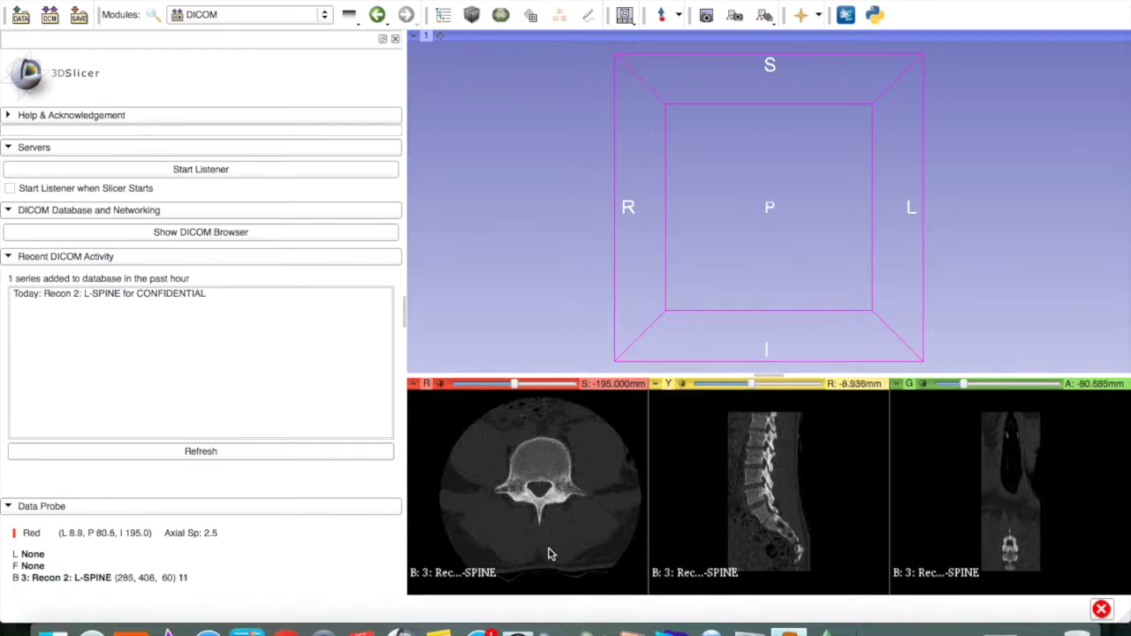
mouse_move(569, 478)
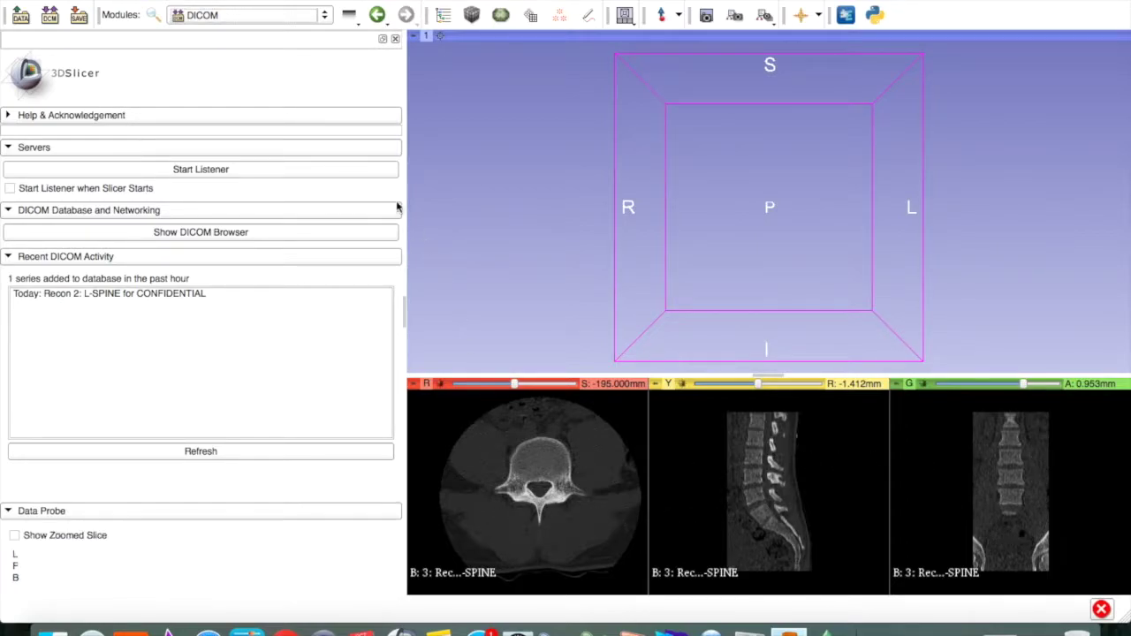
Step: Switch to the Volume Rendering module and make the spine volume visible in 3D
left_click(325, 17)
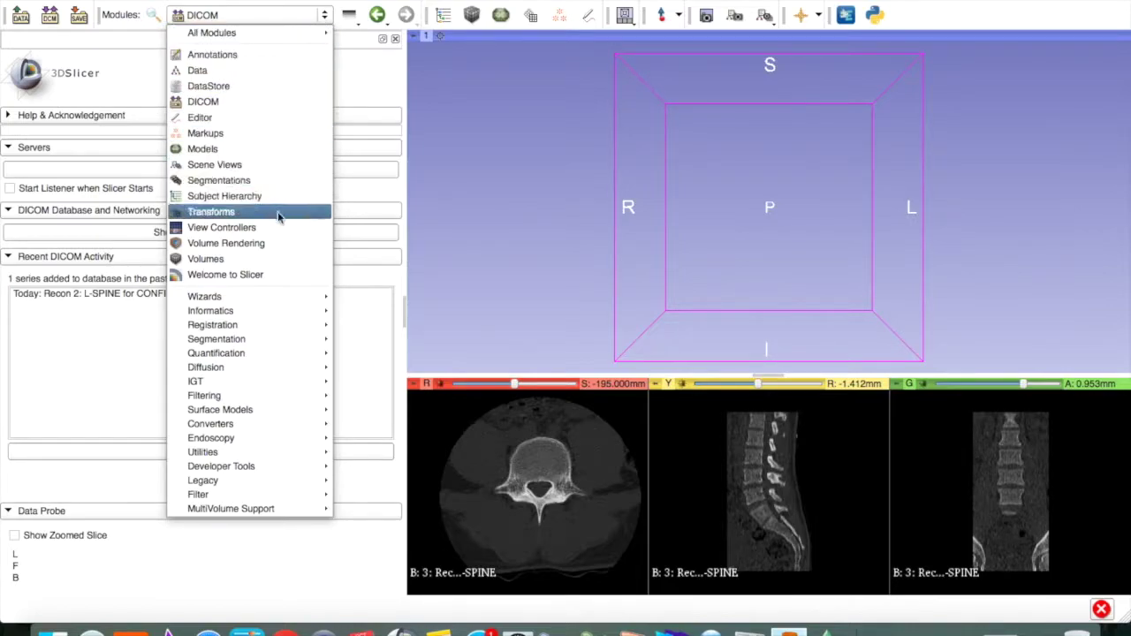
left_click(272, 243)
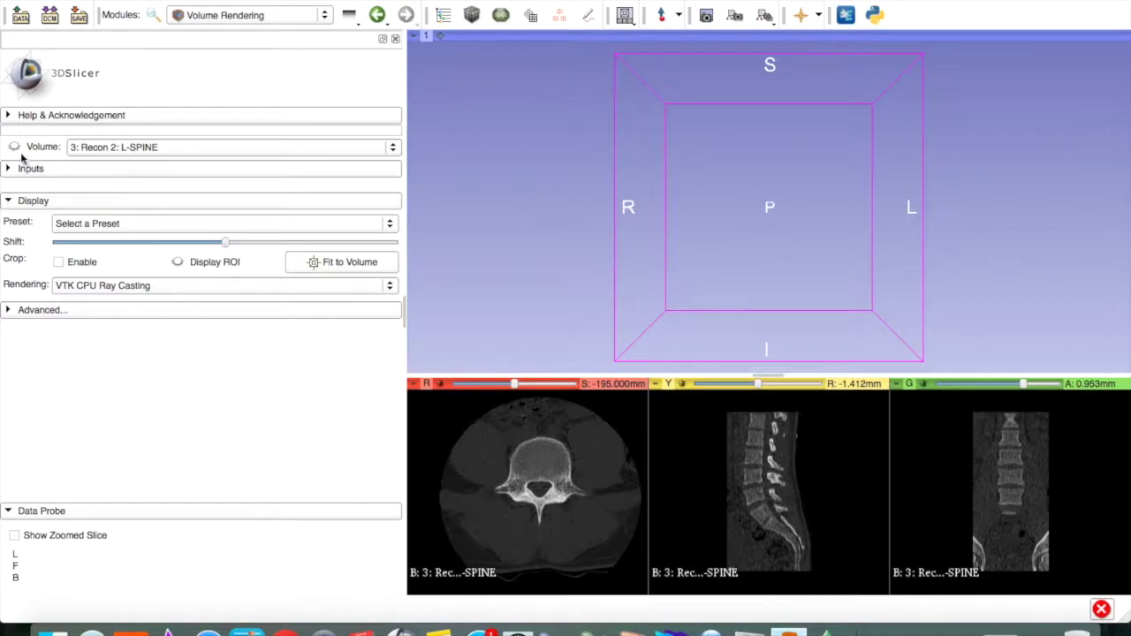
left_click(14, 148)
Step: Apply the CT-Bones rendering preset and centre the 3D view on the spine
left_click(8, 169)
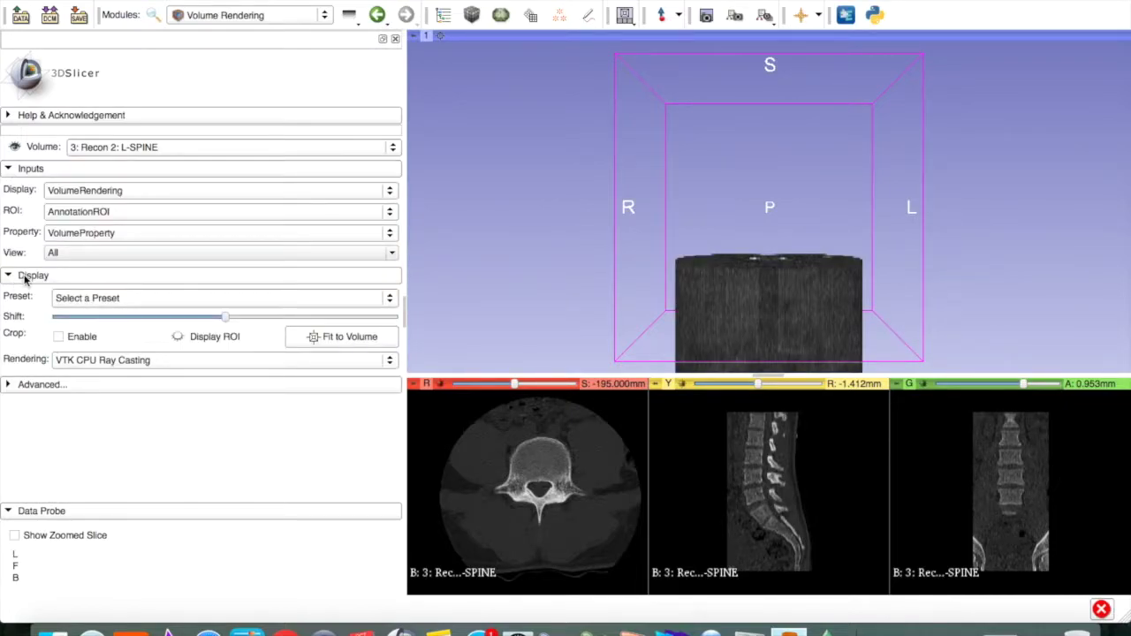
left_click(87, 300)
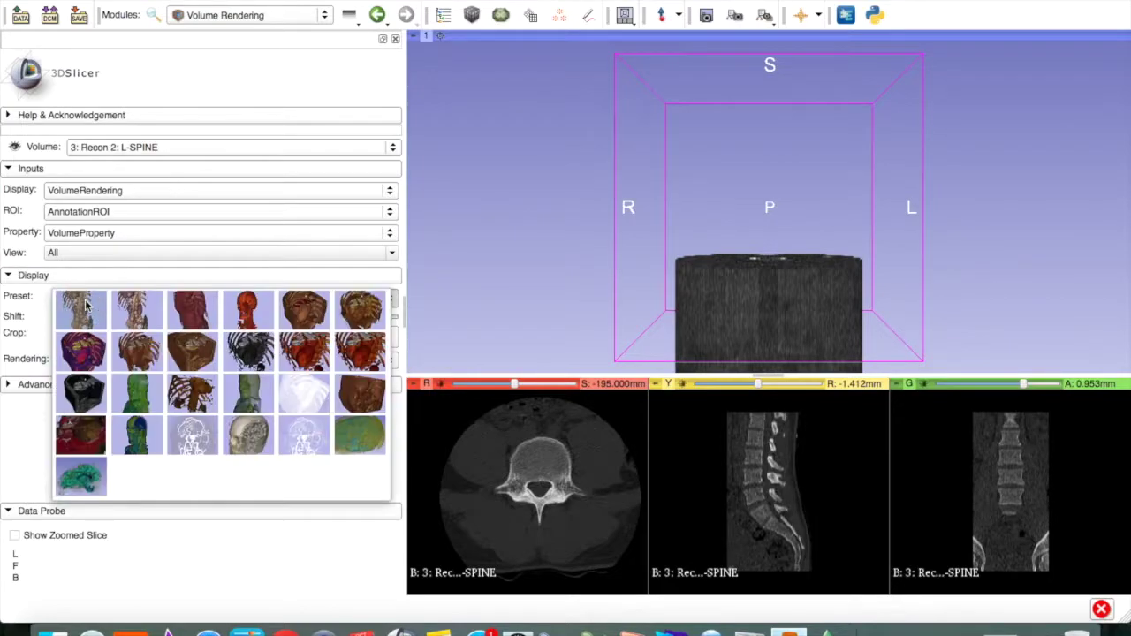
left_click(253, 316)
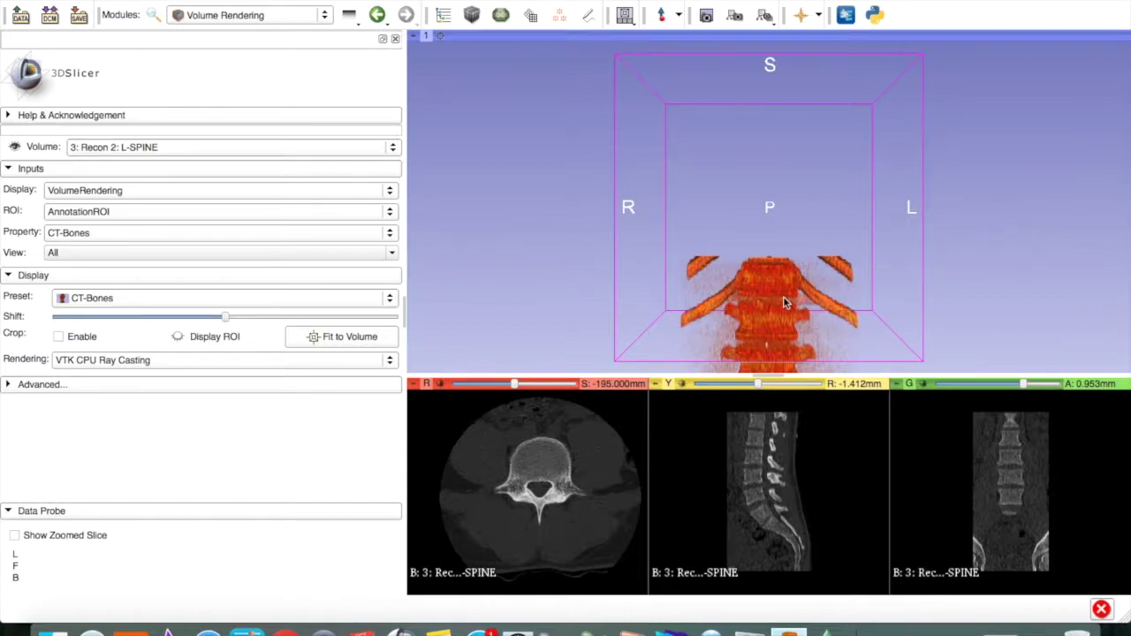
left_click(441, 37)
left_click(441, 38)
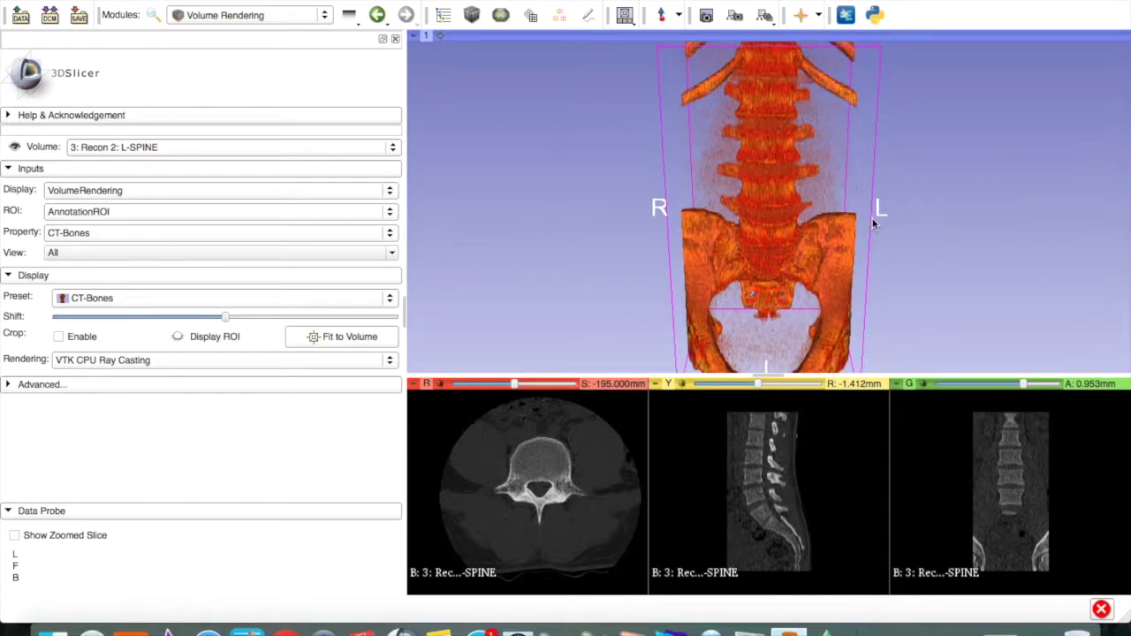
Step: Fine-tune the CT-Bones Shift slider and rotate the spine to an oblique side view
left_click(226, 320)
left_click_drag(226, 323, 231, 324)
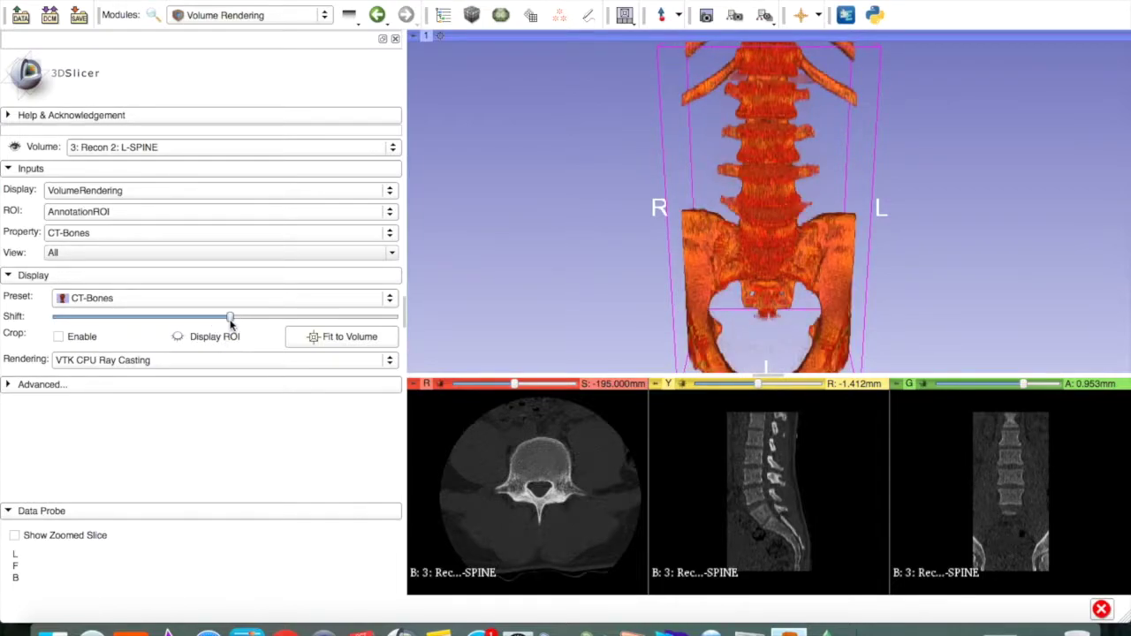
left_click_drag(230, 324, 236, 325)
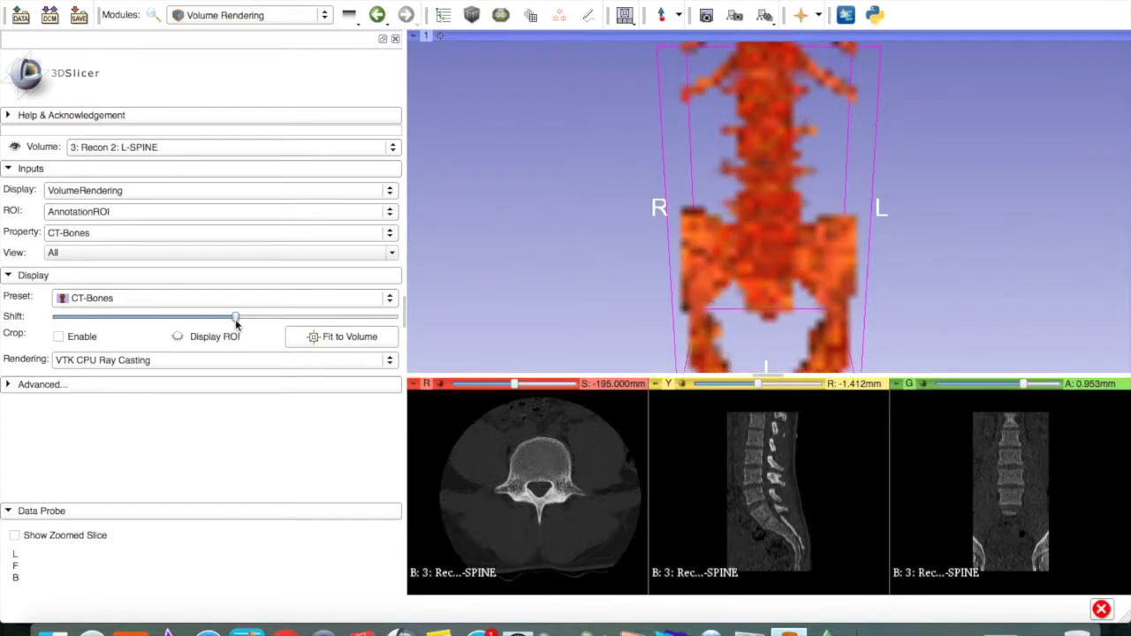
left_click_drag(236, 325, 254, 318)
left_click_drag(871, 235, 560, 256)
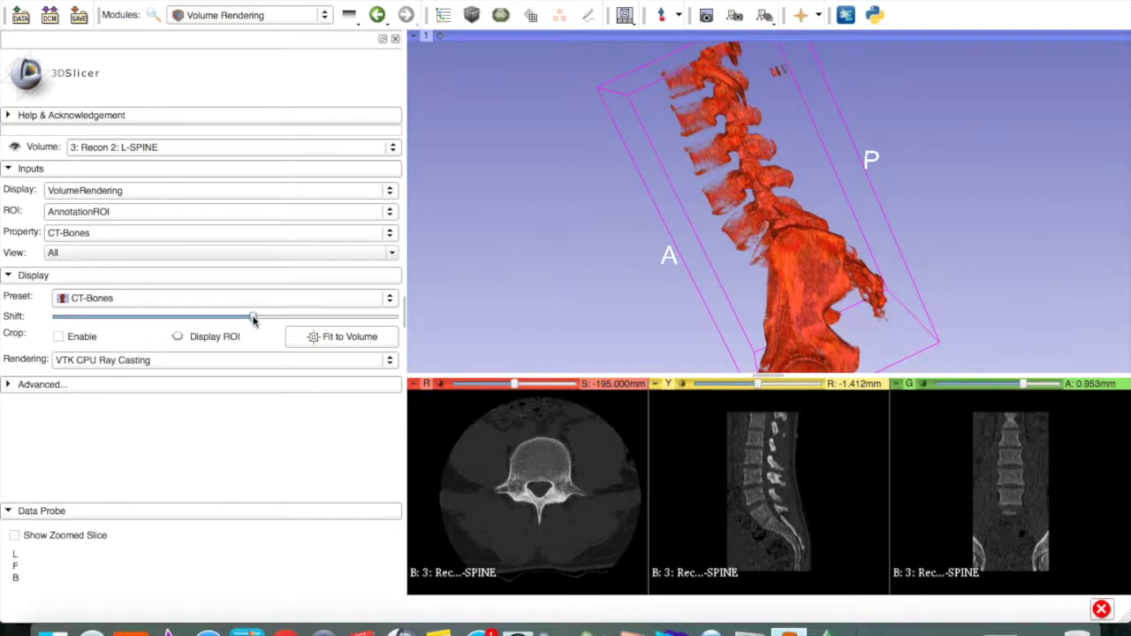
left_click_drag(254, 319, 243, 320)
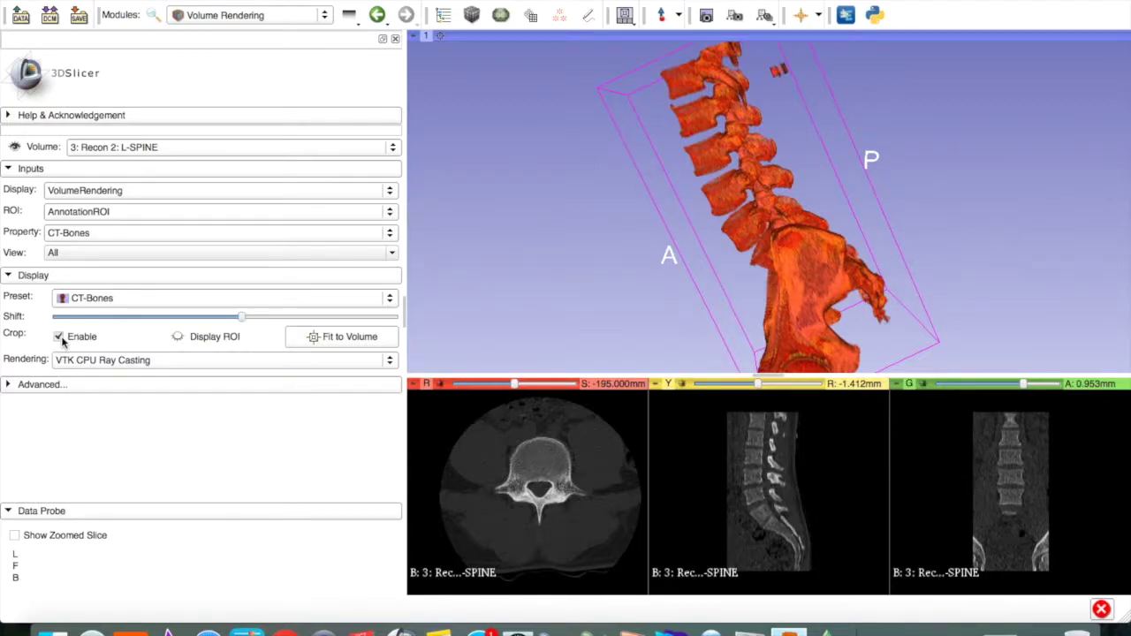
Step: Display the crop box and pull its sides and top down to the lowest vertebrae
left_click(178, 337)
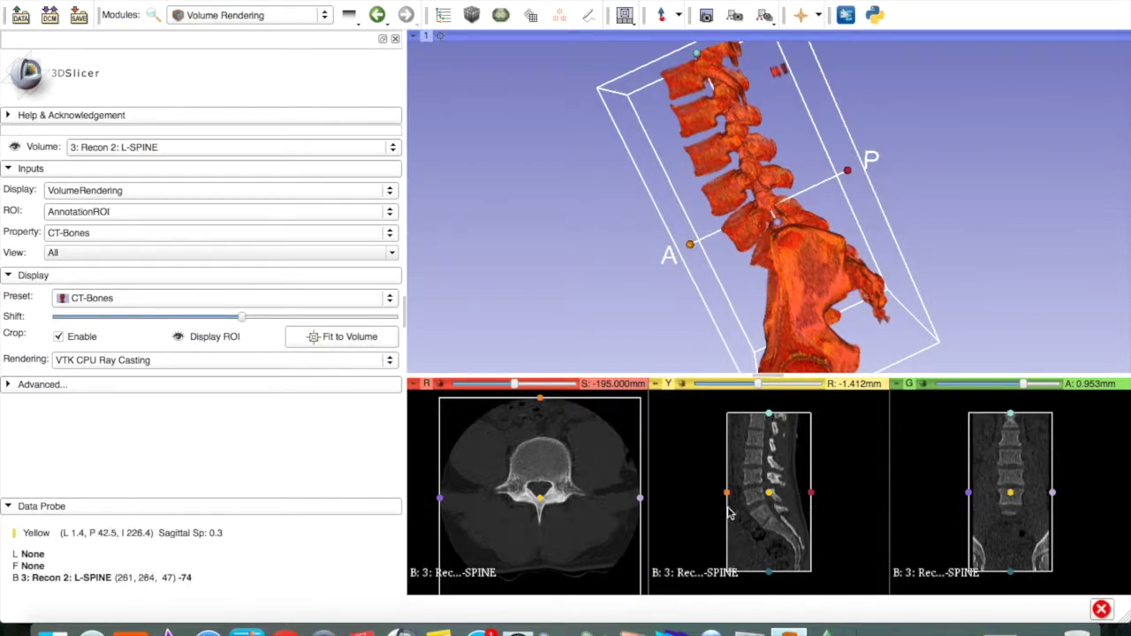
left_click_drag(444, 505, 491, 500)
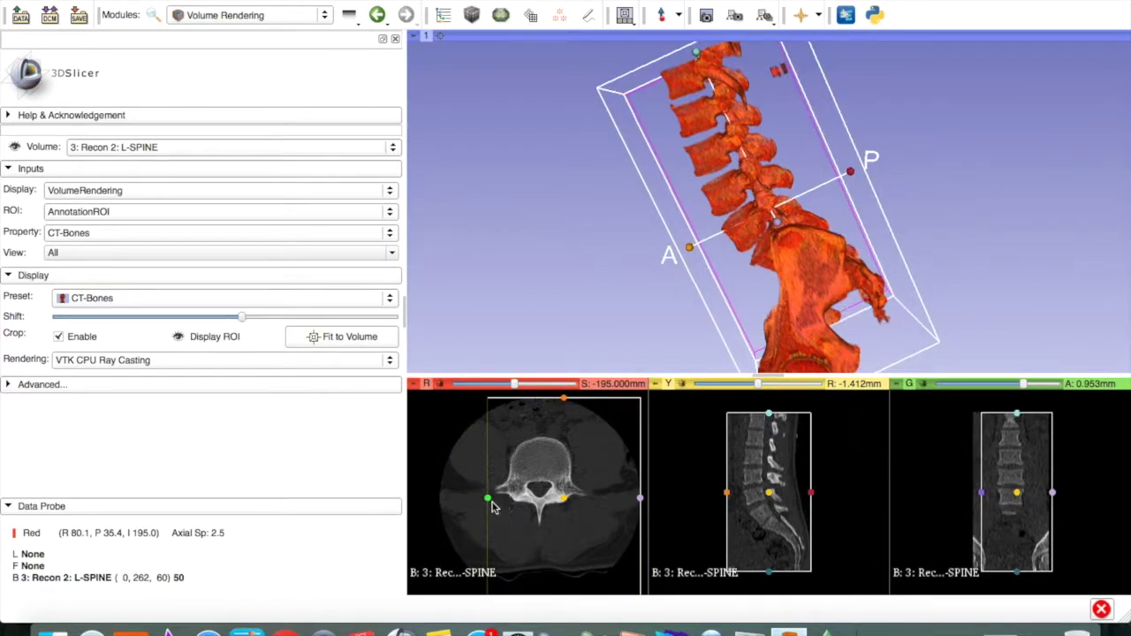
left_click_drag(644, 504, 595, 500)
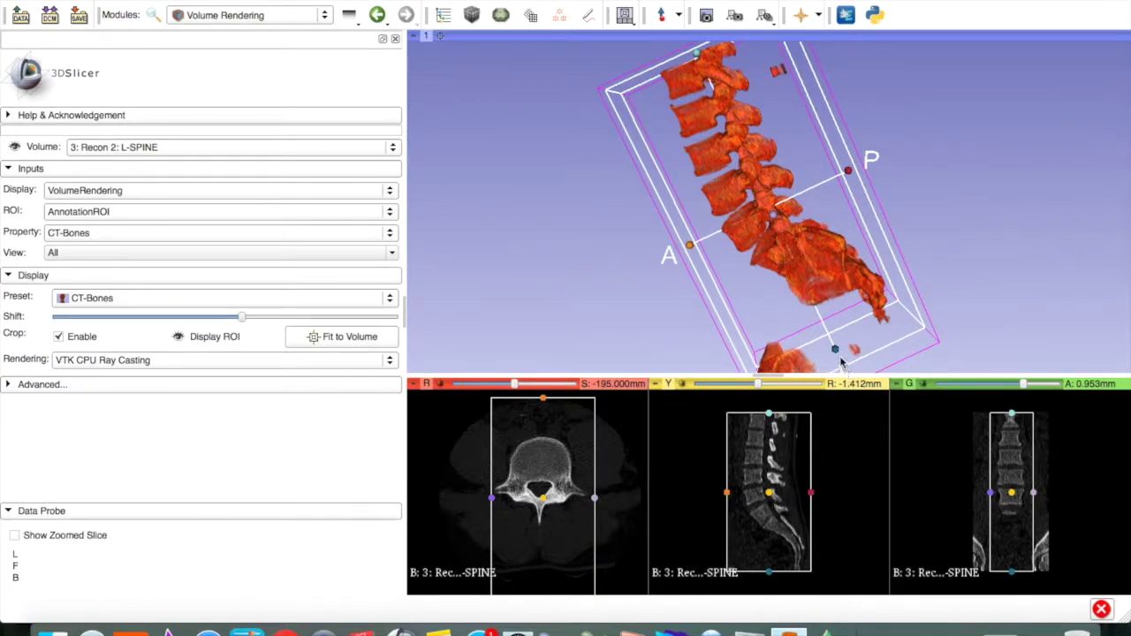
left_click_drag(835, 352, 790, 287)
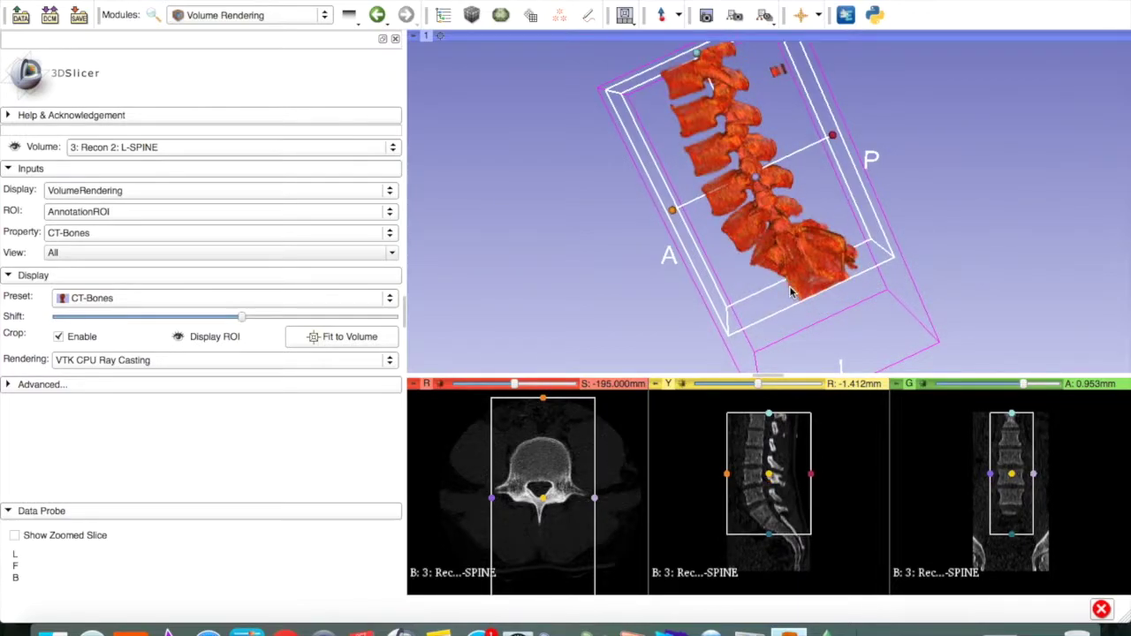
left_click_drag(698, 54, 767, 194)
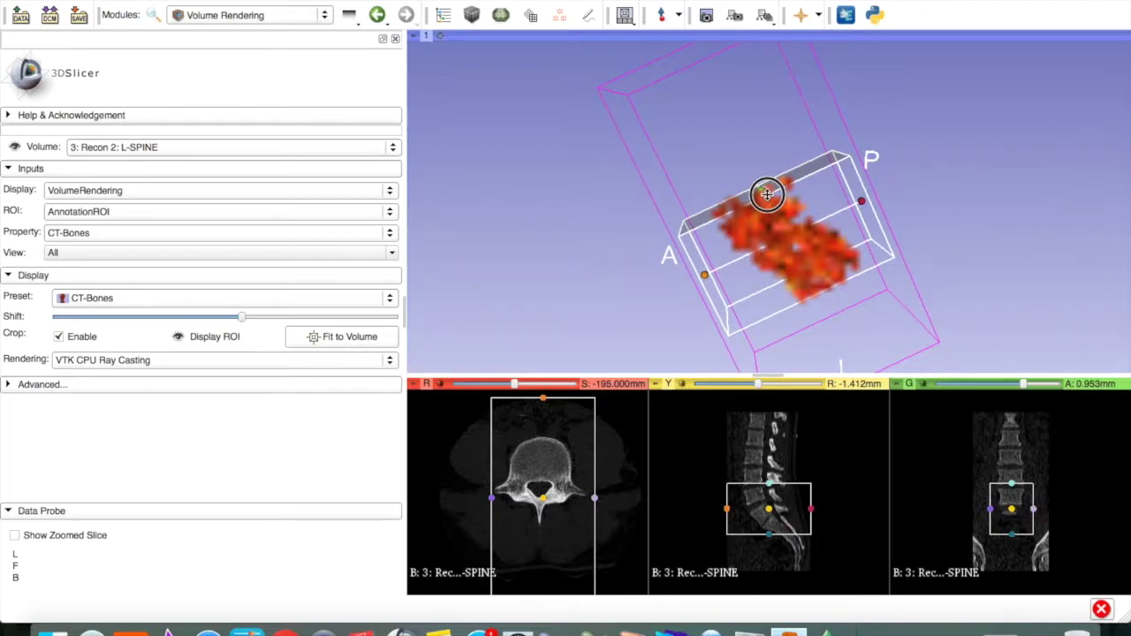
left_click_drag(767, 194, 768, 197)
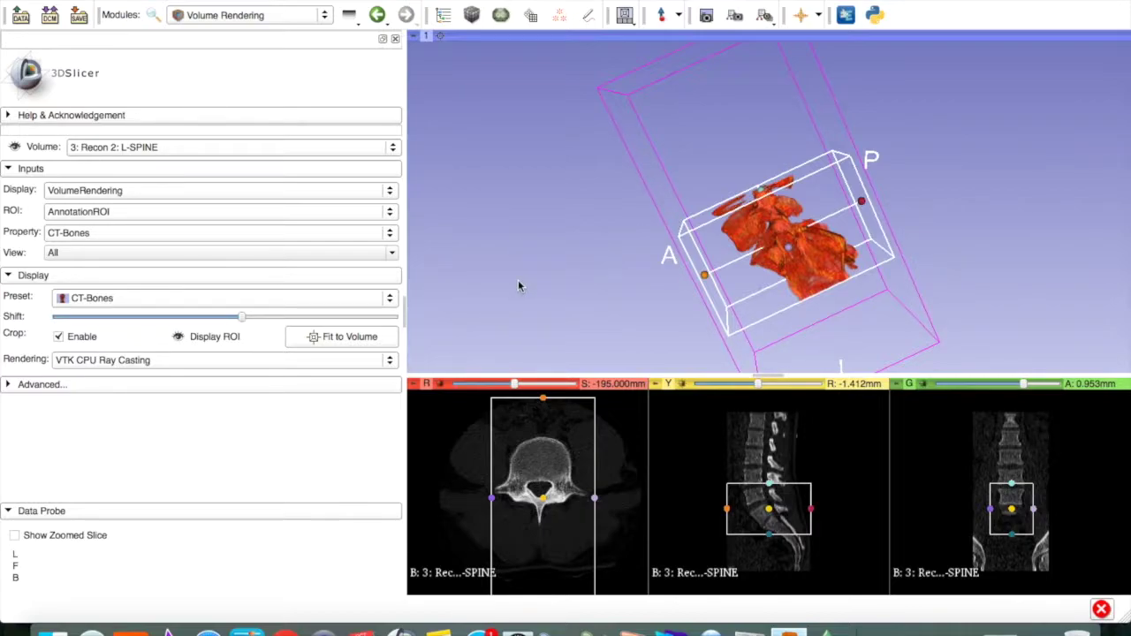
Step: Lower the axial slice and fine-tune the crop box's left, right and top edges
mouse_move(515, 383)
left_mouse_down()
mouse_move(537, 385)
mouse_move(506, 386)
left_mouse_up()
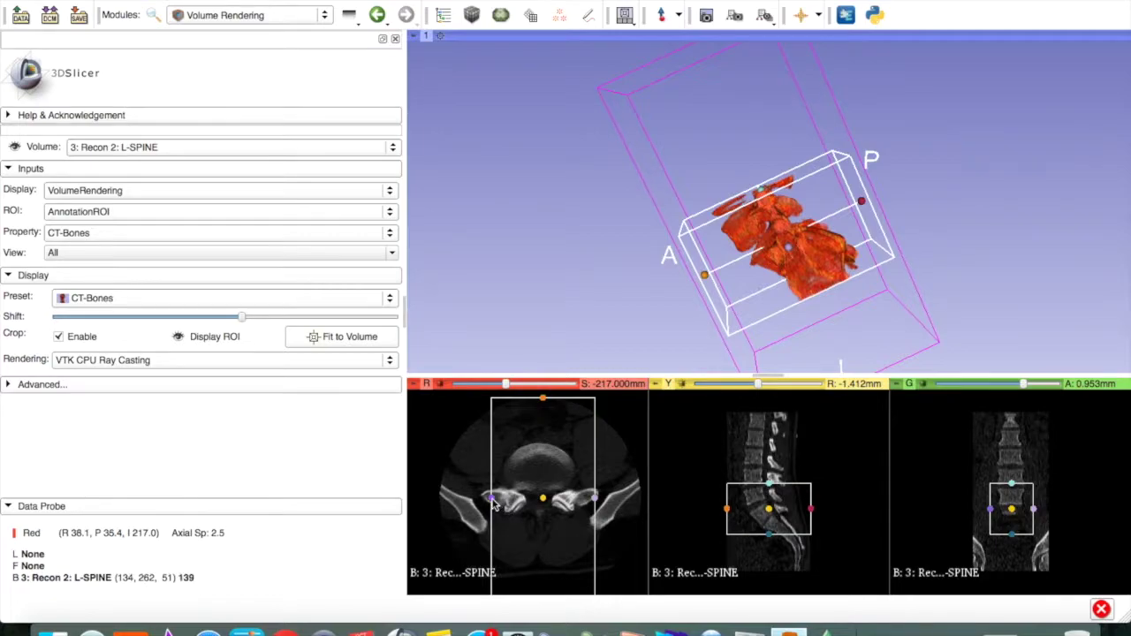
left_click_drag(490, 498, 479, 498)
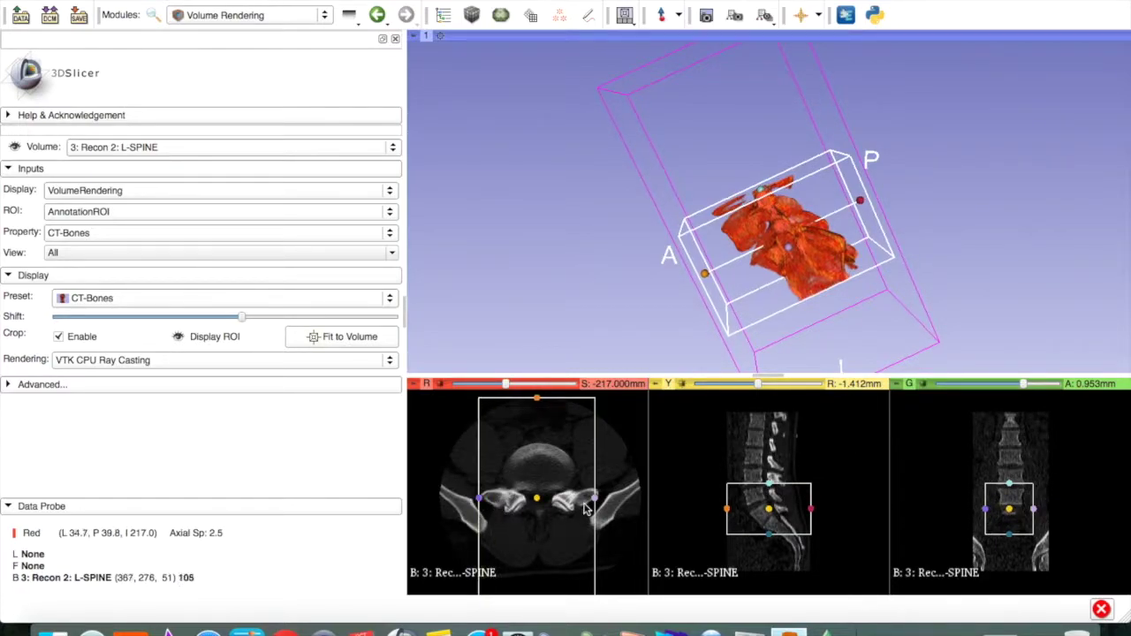
left_click_drag(596, 502, 603, 502)
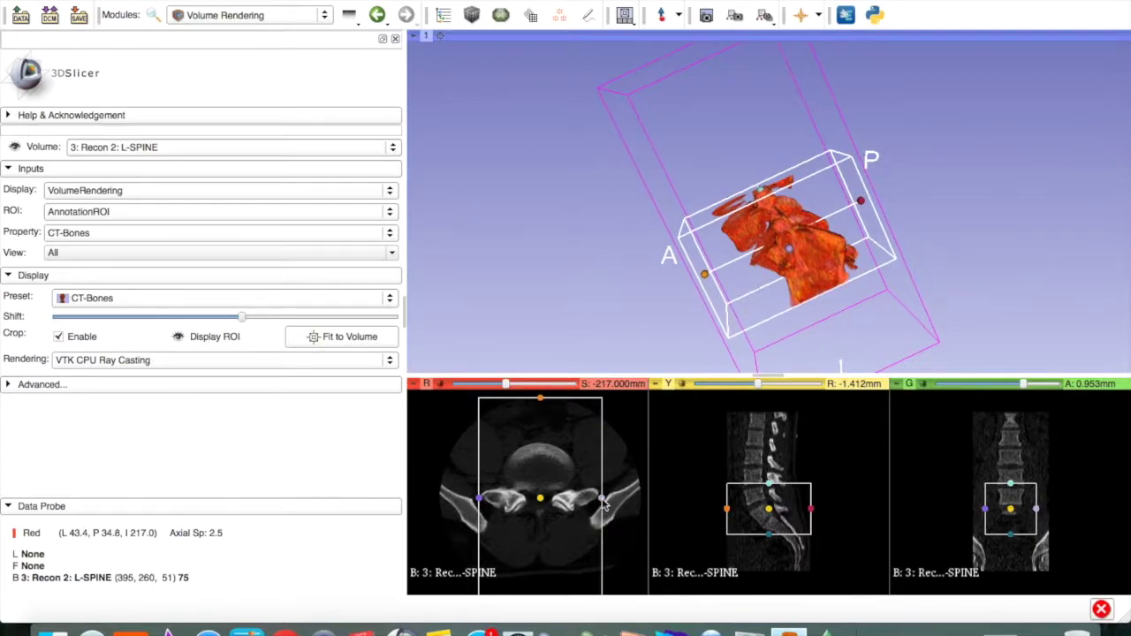
left_click_drag(768, 484, 770, 489)
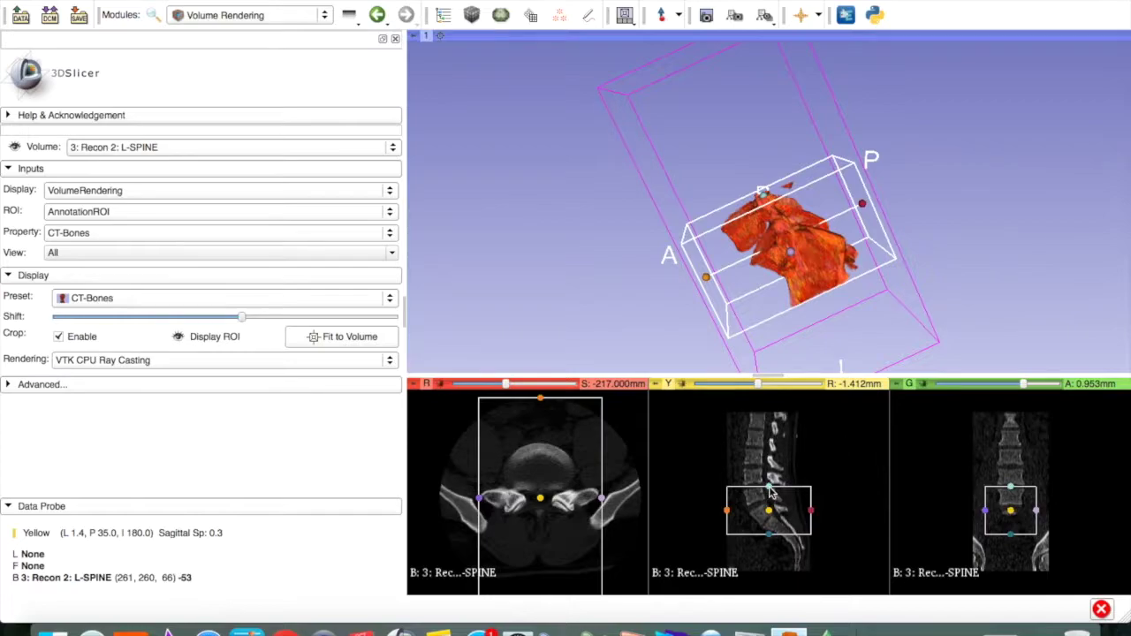
Step: Crop the L-SPINE volume to the ROI in Crop Volume using voxel-based cropping
left_click(326, 17)
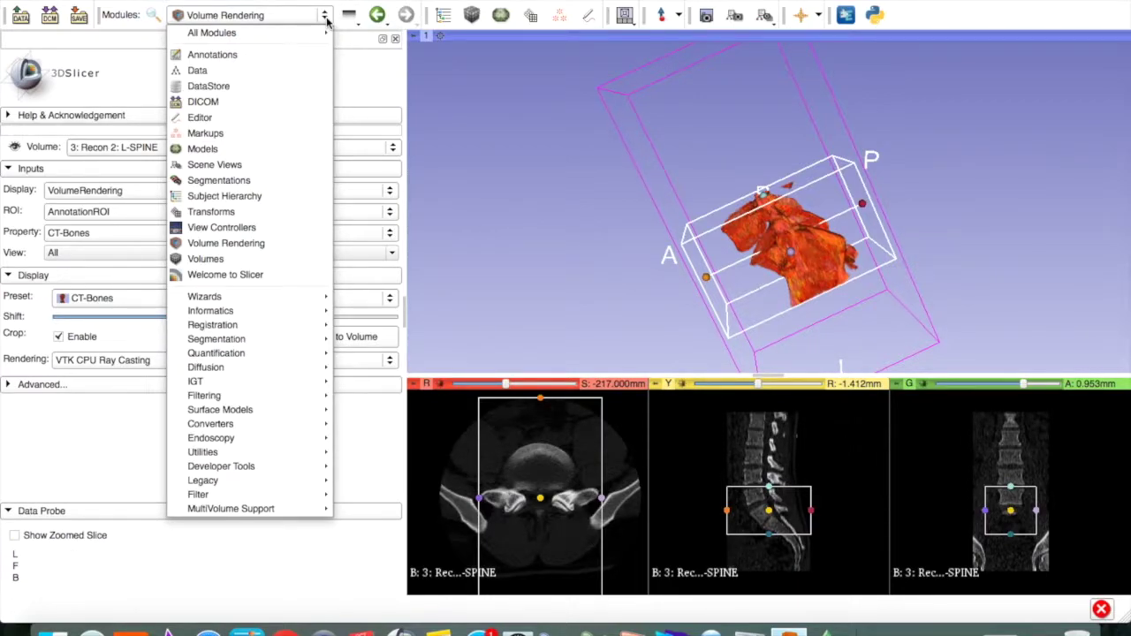
mouse_move(320, 33)
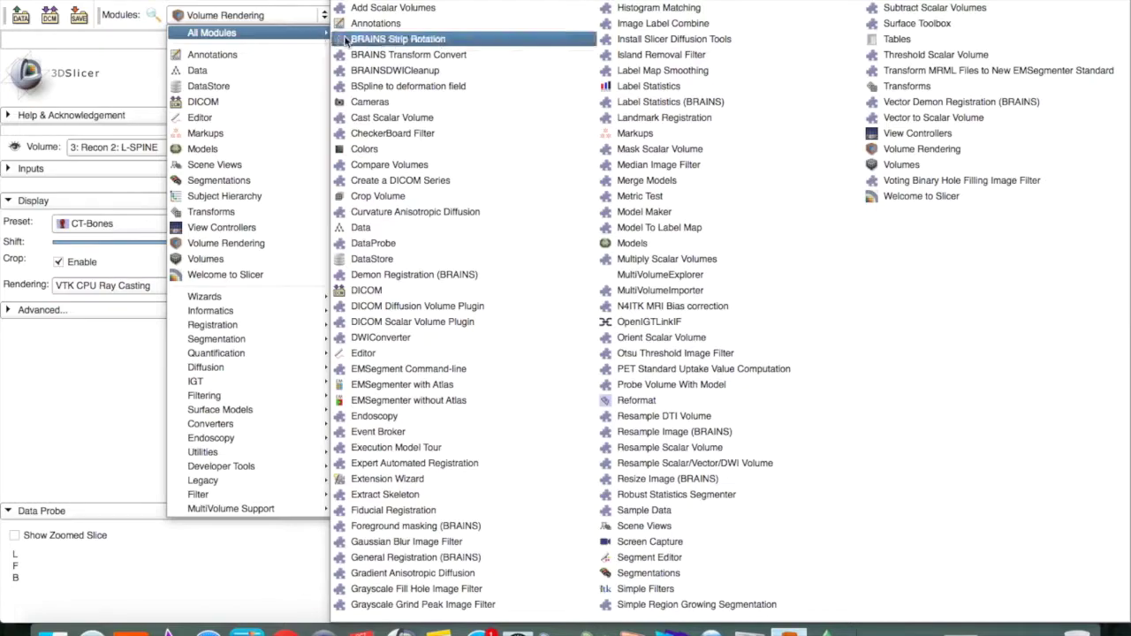
left_click(377, 197)
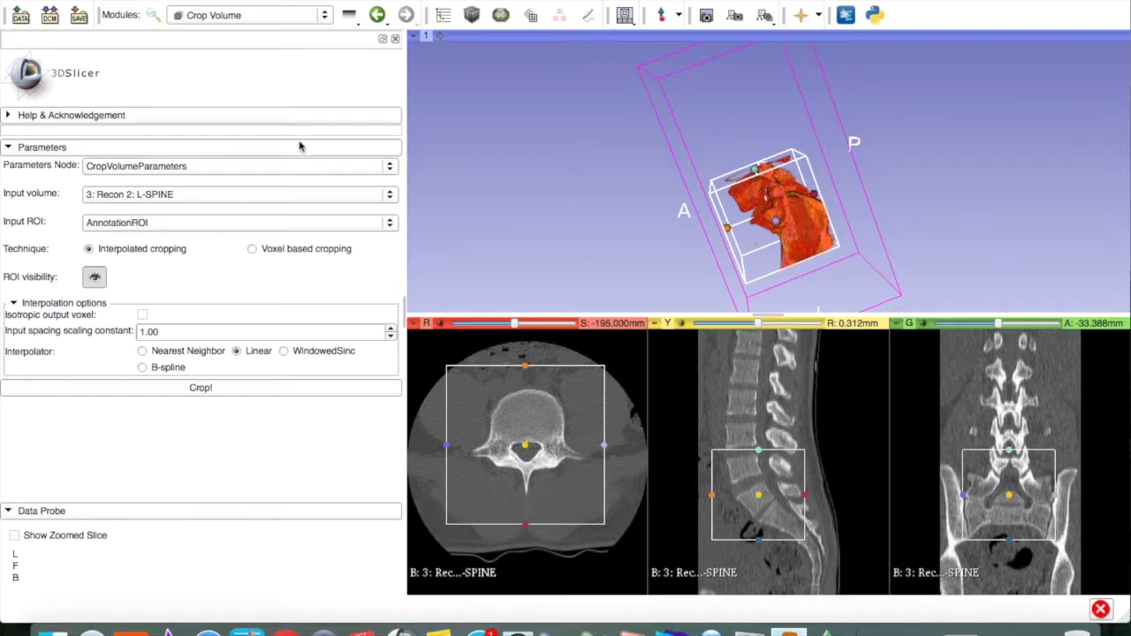
left_click(252, 251)
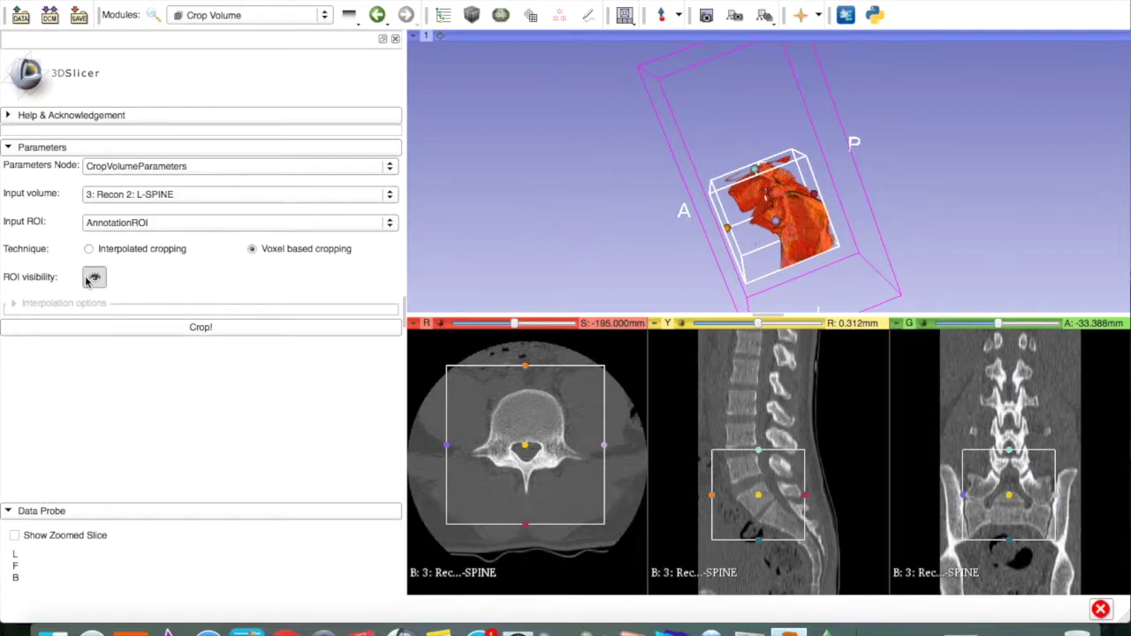
left_click(163, 329)
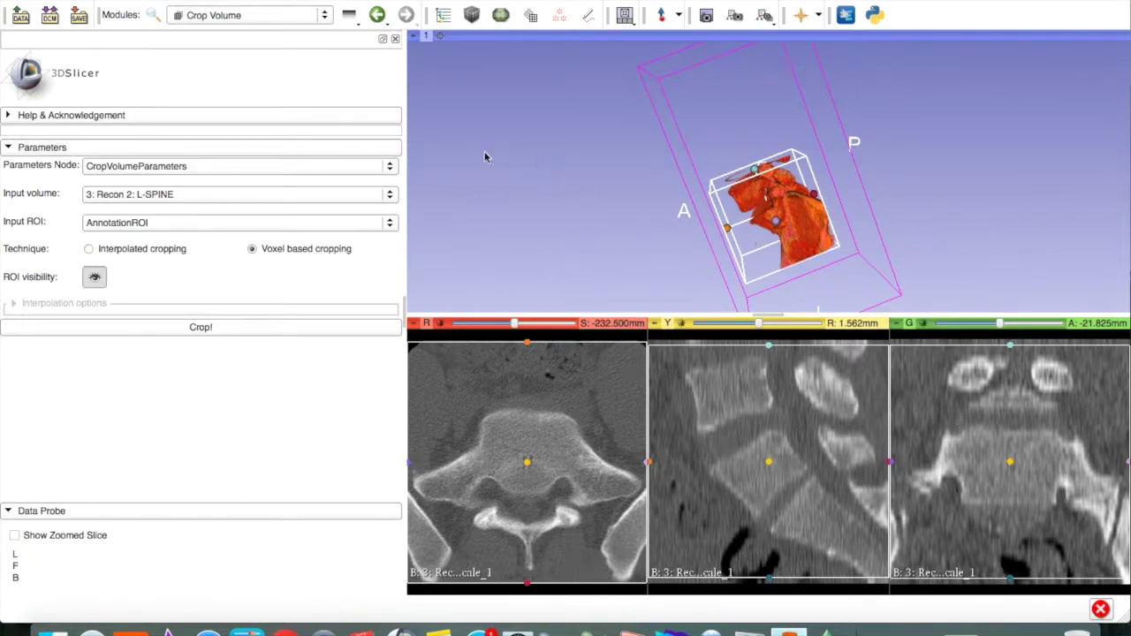
Step: In the Save dialog, untick all files and tick only 3 Recon 2 L-SPINE-subvolume-scale_1.nrrd
left_click(80, 21)
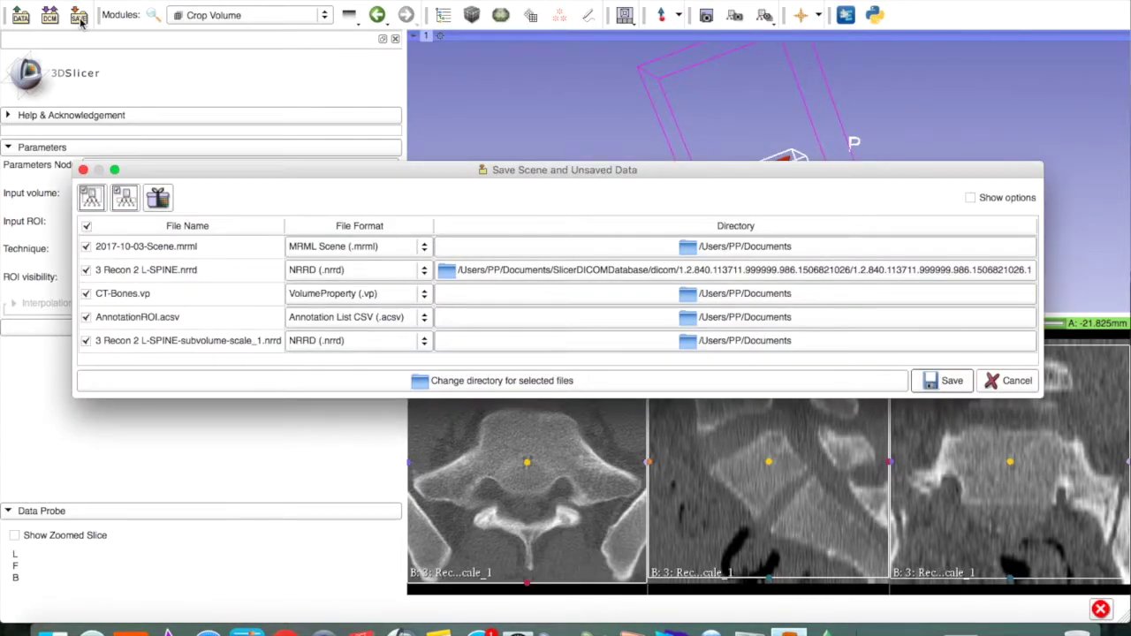
left_click(87, 228)
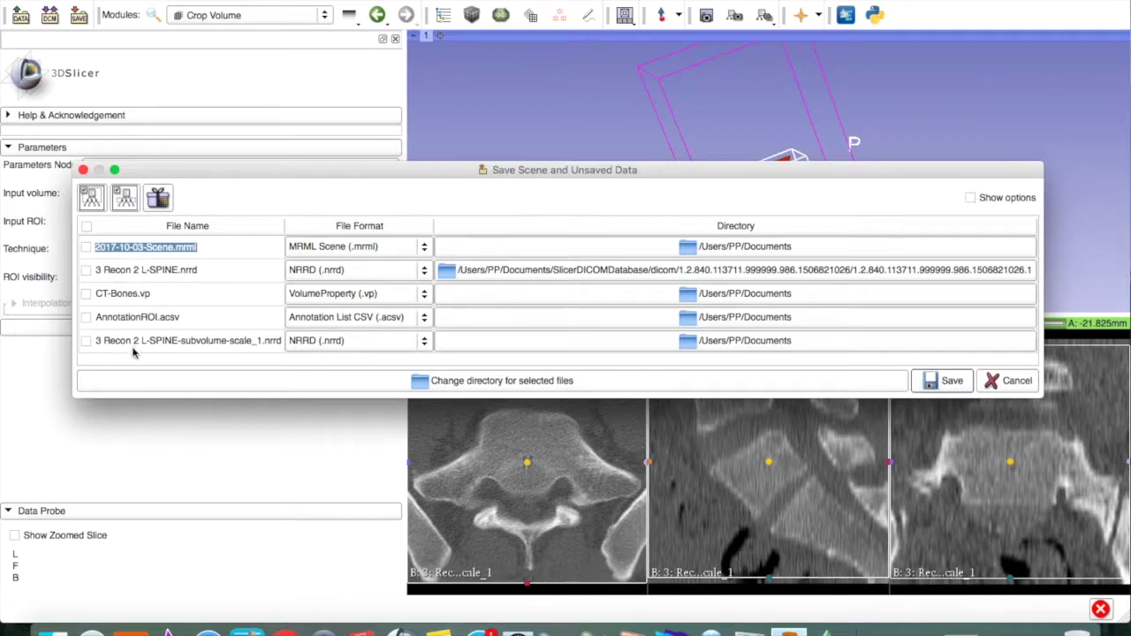
left_click(86, 342)
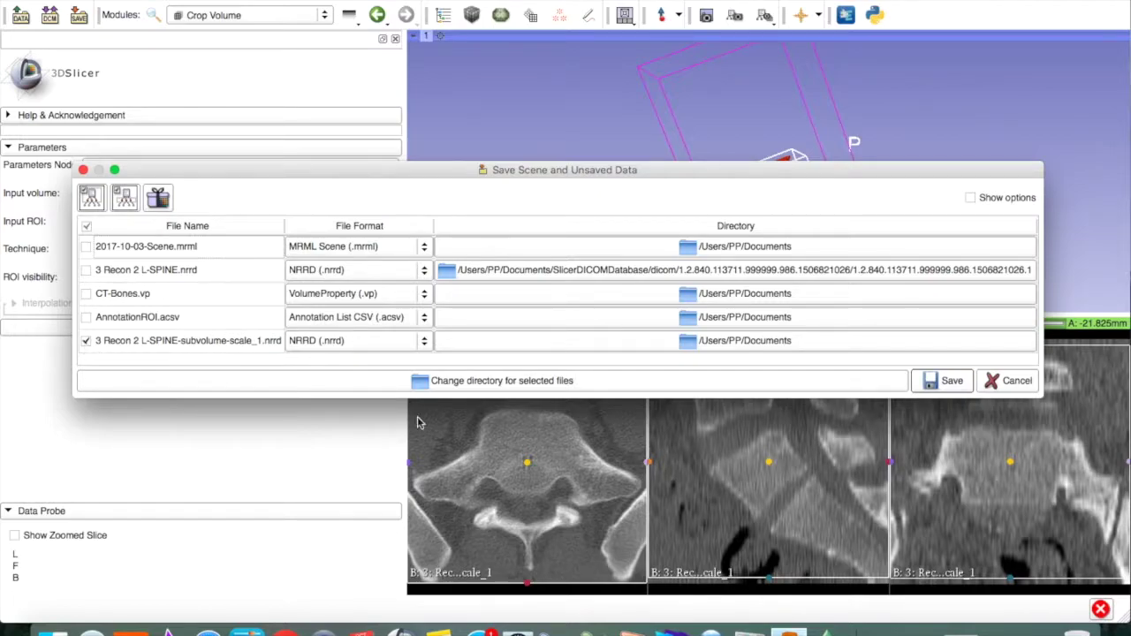
Step: Save the subvolume file to the Desktop folder, then minimise 3D Slicer
left_click(463, 381)
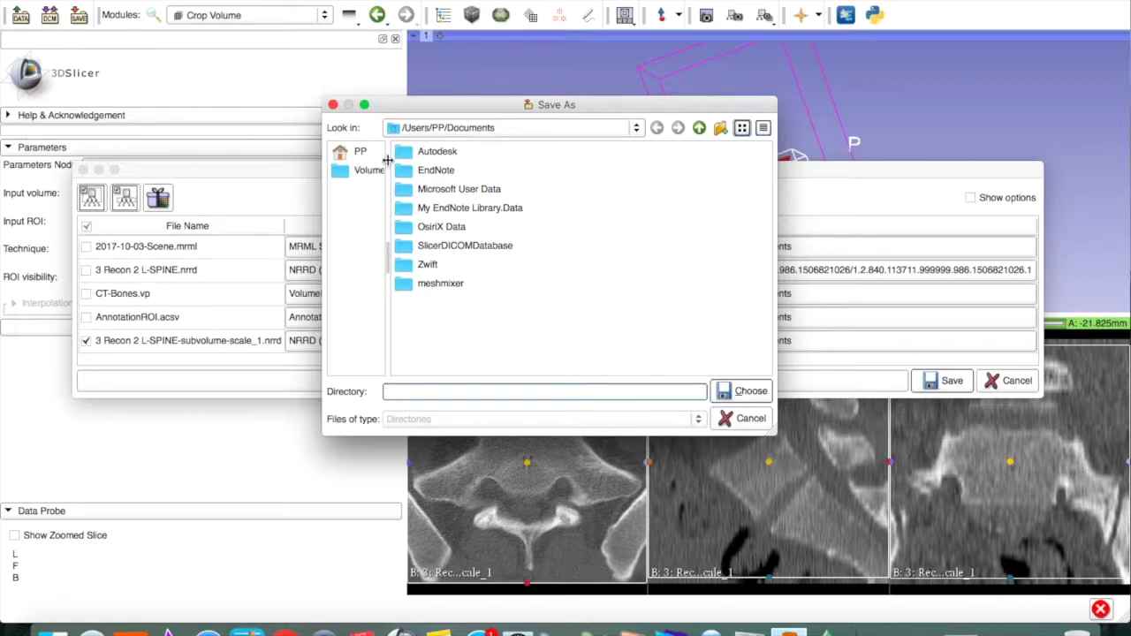
left_click(351, 154)
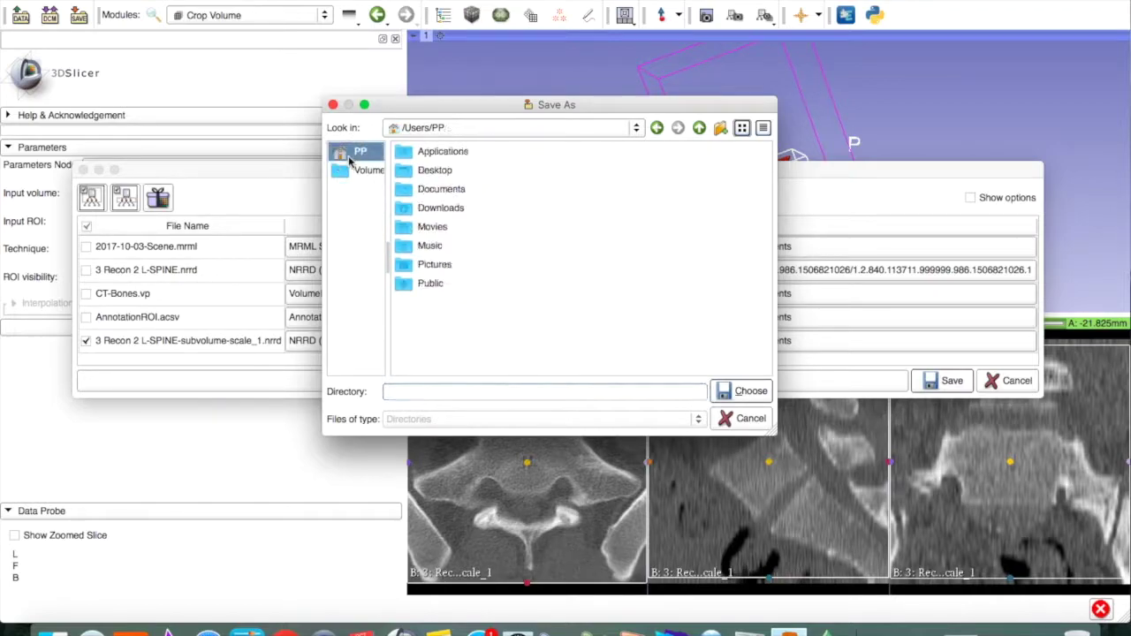
left_click(405, 171)
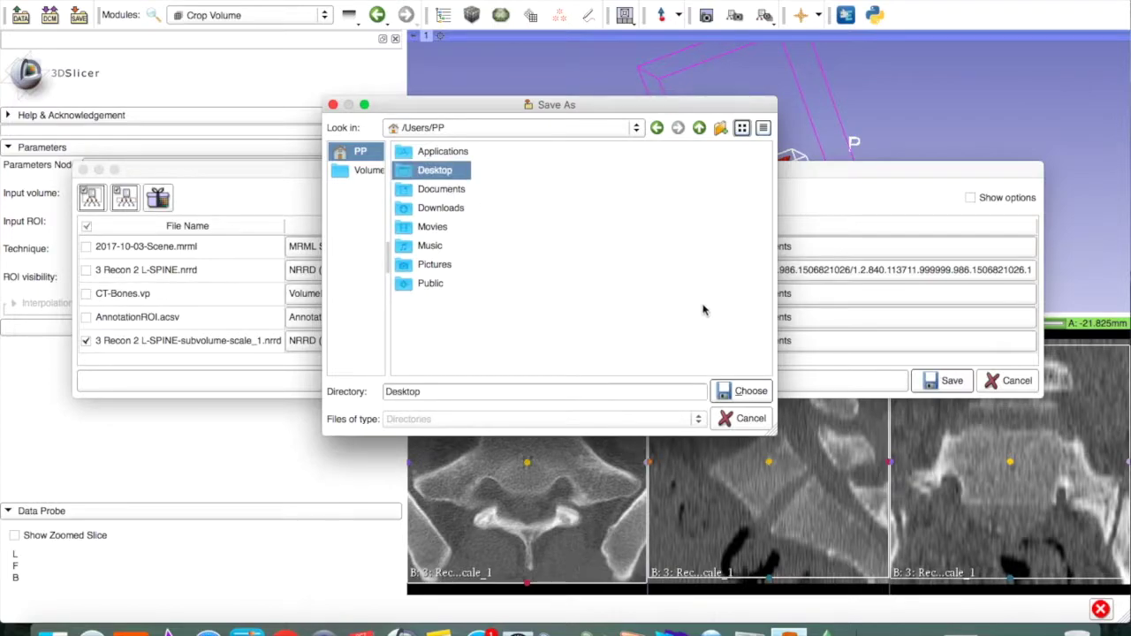
left_click(730, 392)
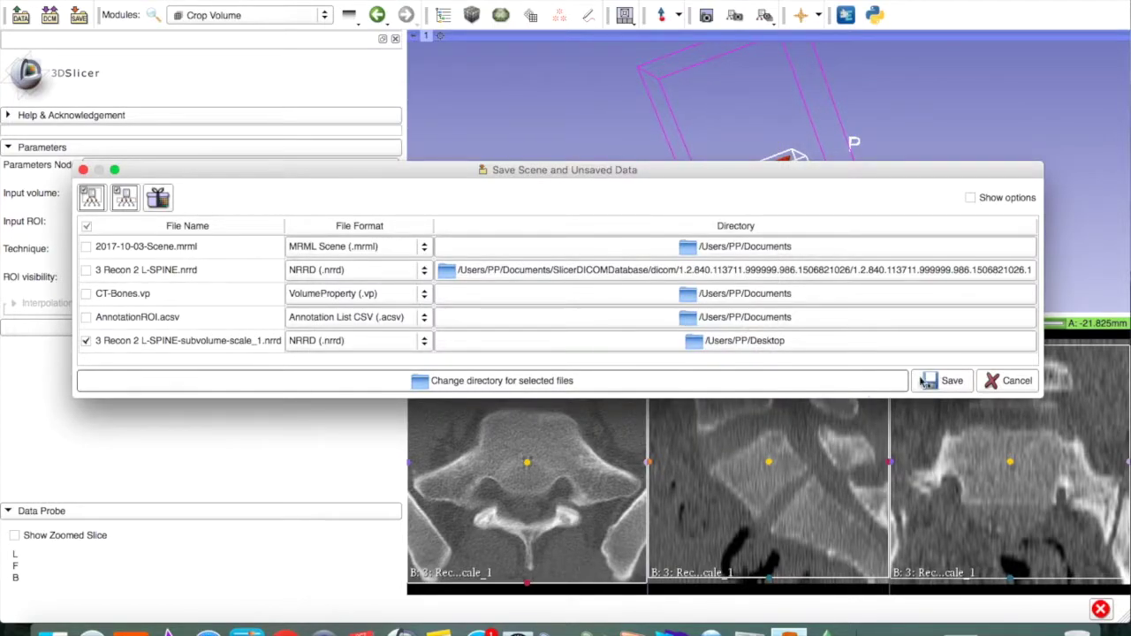
left_click(947, 382)
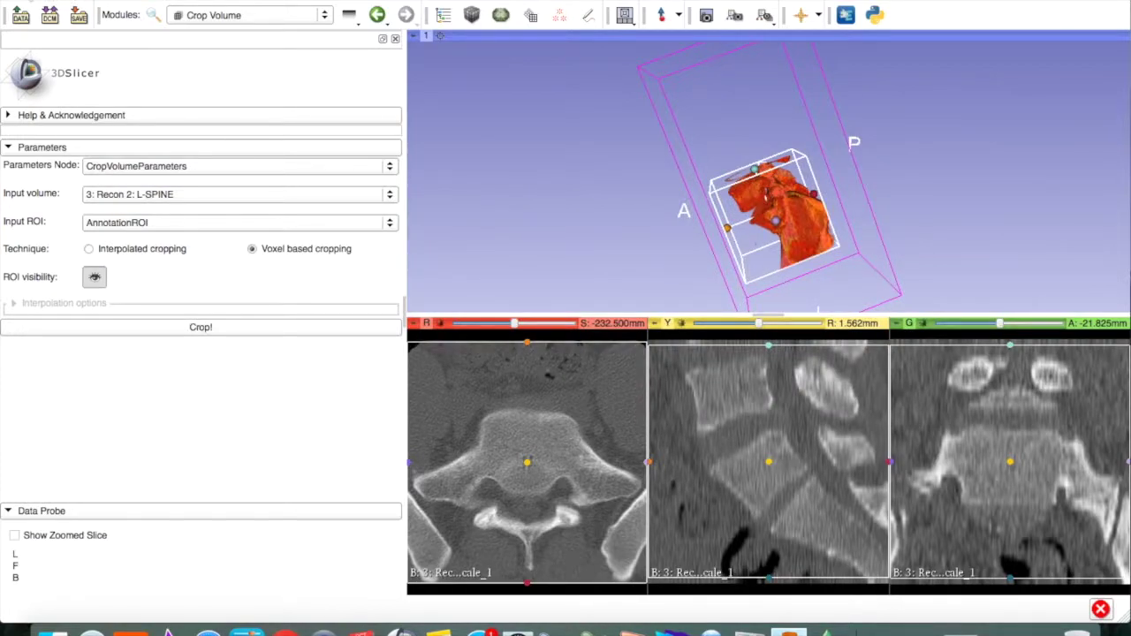
key("super+m")
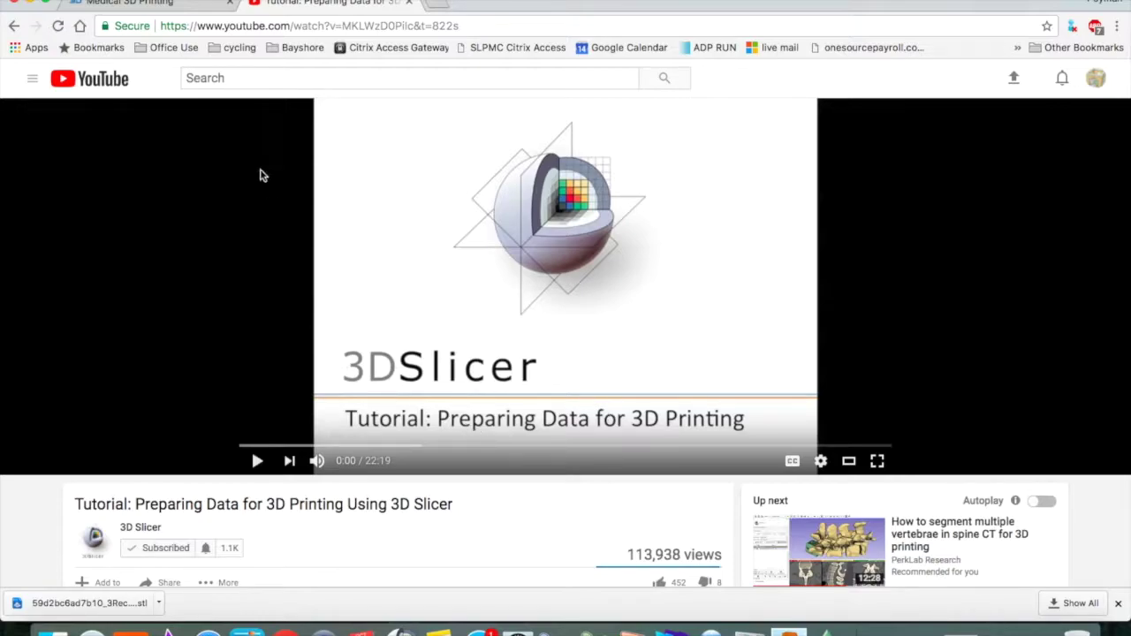
Step: Switch from the YouTube tutorial to the embodi3D Medical 3D Printing tab
left_click(189, 7)
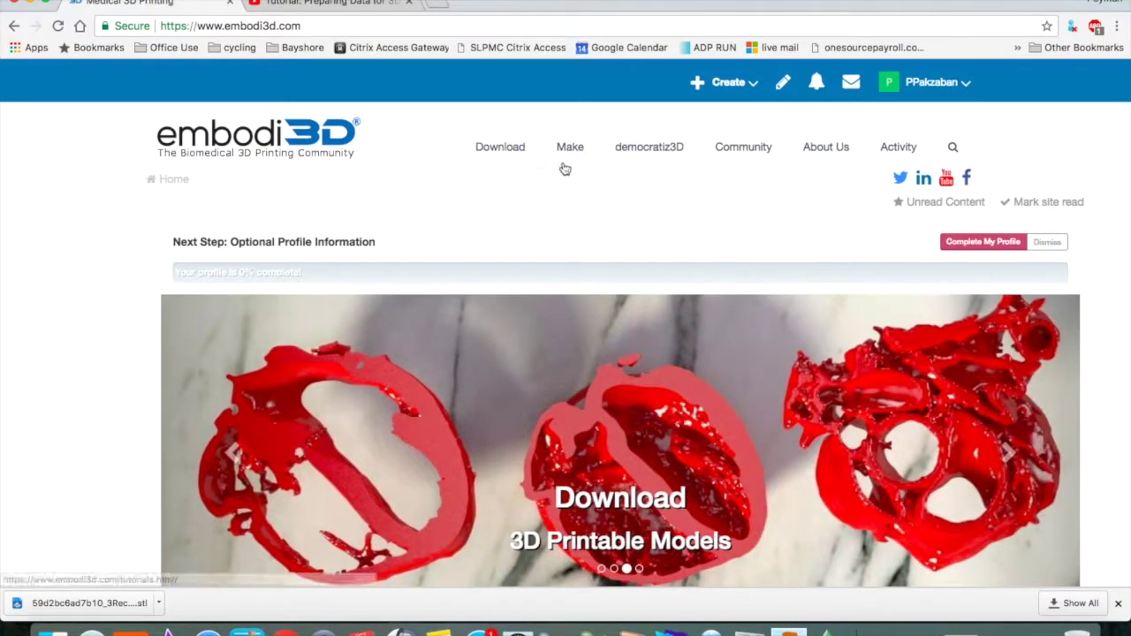
Step: Launch democratiz3D and upload '3 Recon 2 L-SPINE-subvolume-scale_1.nrrd' from the Desktop
mouse_move(644, 158)
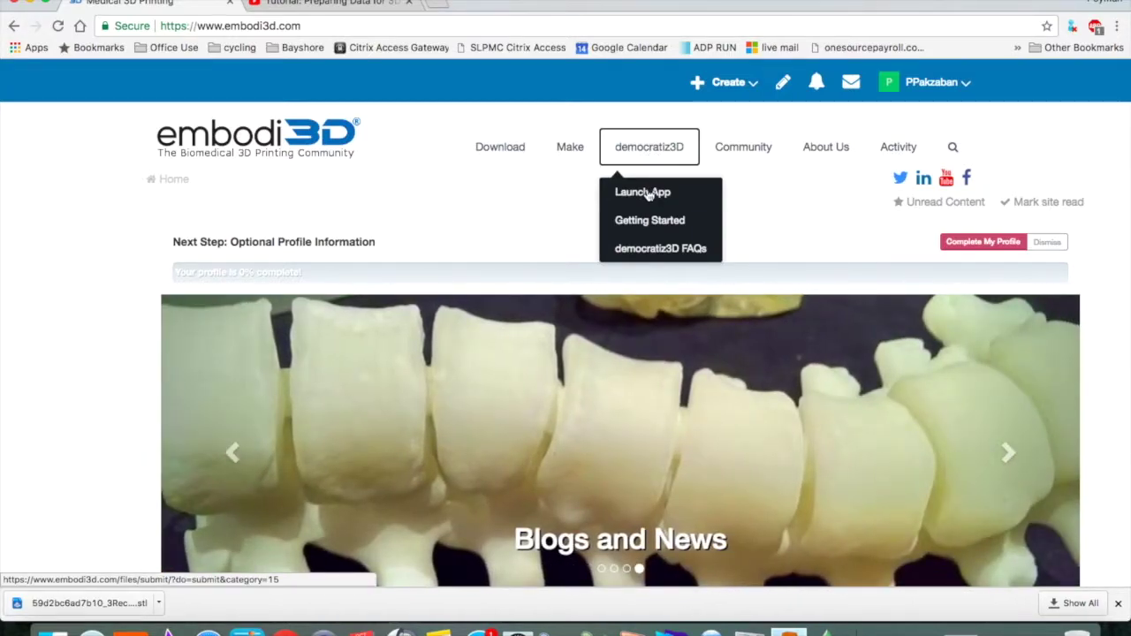
left_click(648, 193)
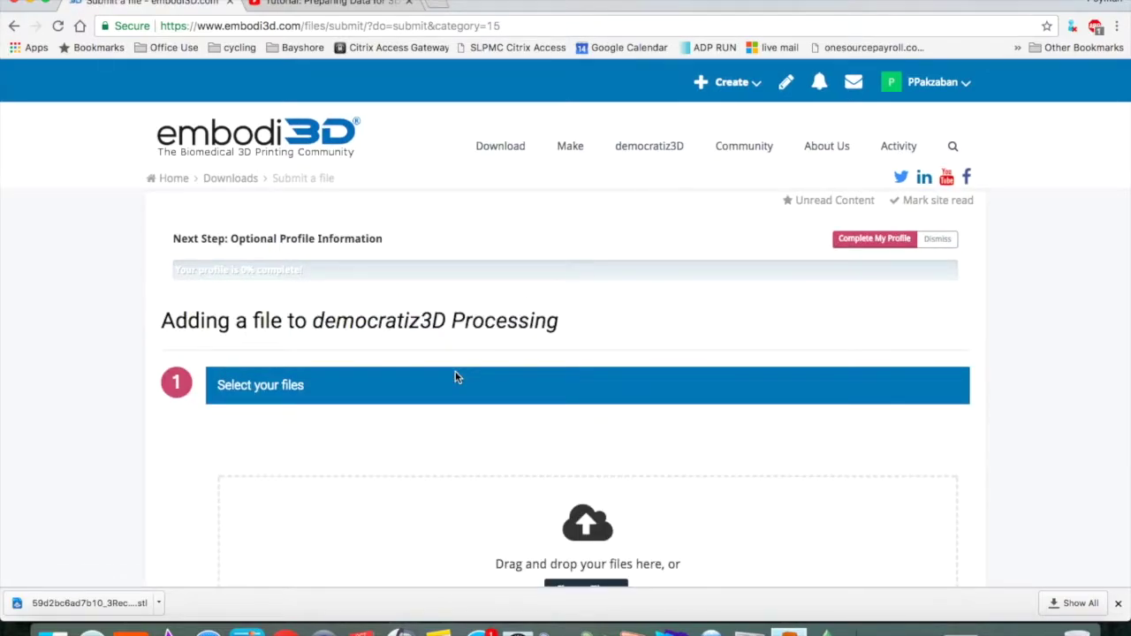
scroll(456, 377, "down", 3)
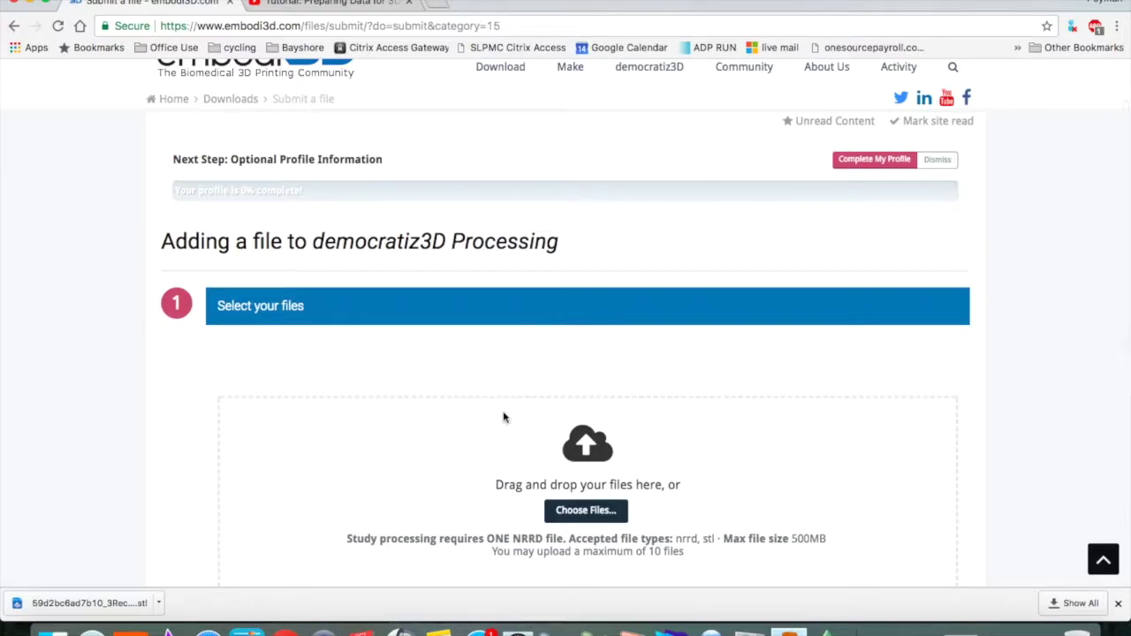
left_click(579, 517)
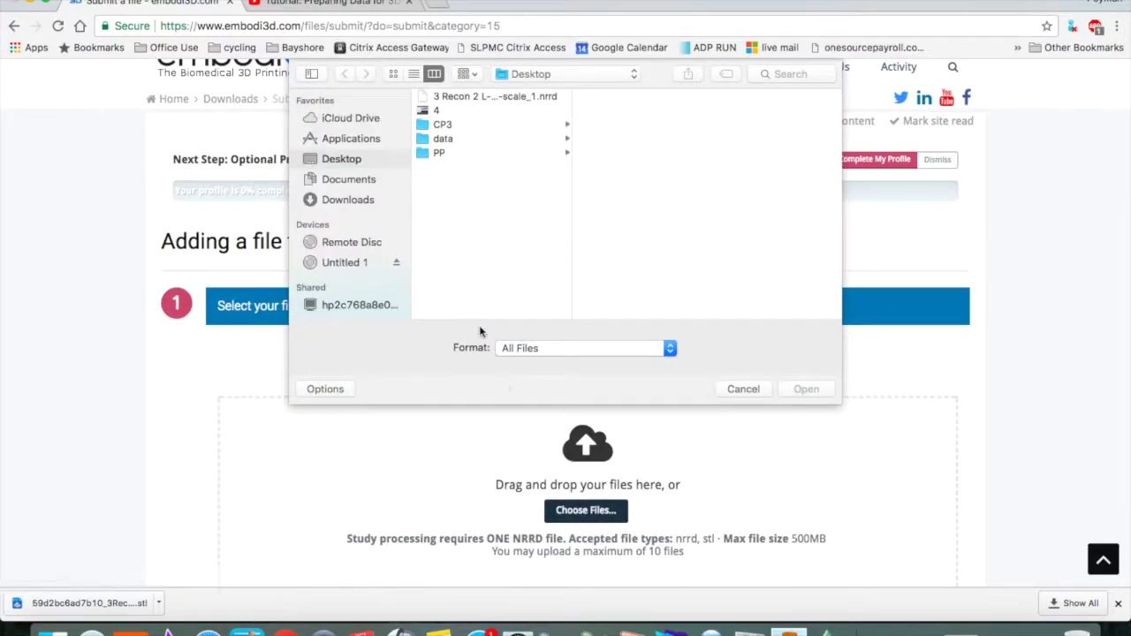
double_click(480, 95)
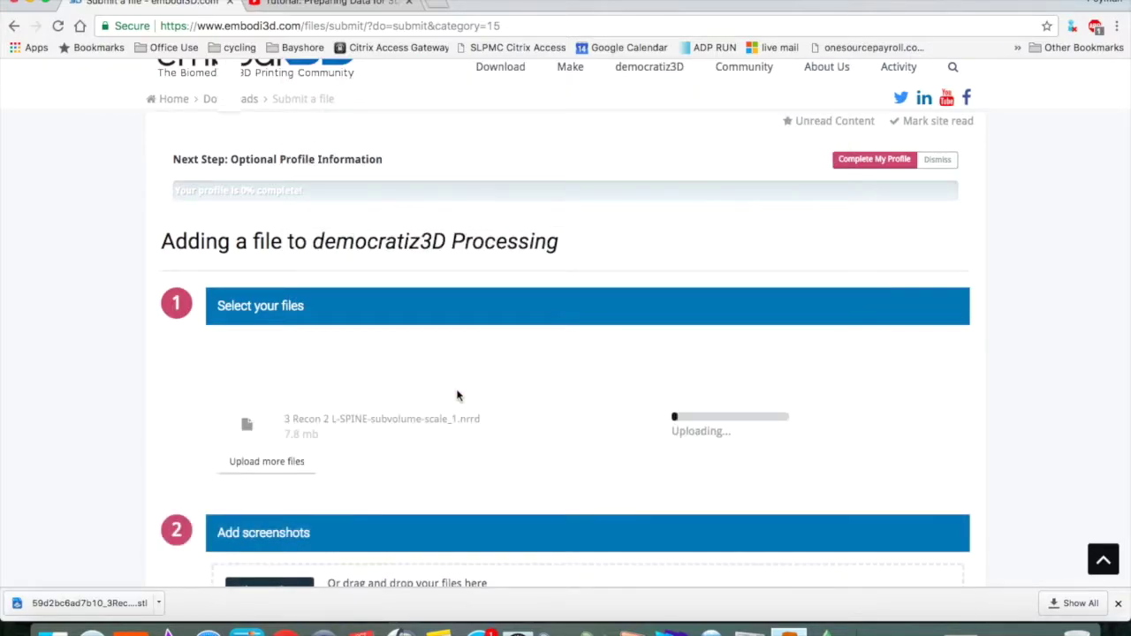
scroll(457, 394, "down", 5)
Step: Name the upload l4-S1 and enter L4-S1 as its description
scroll(459, 396, "down", 3)
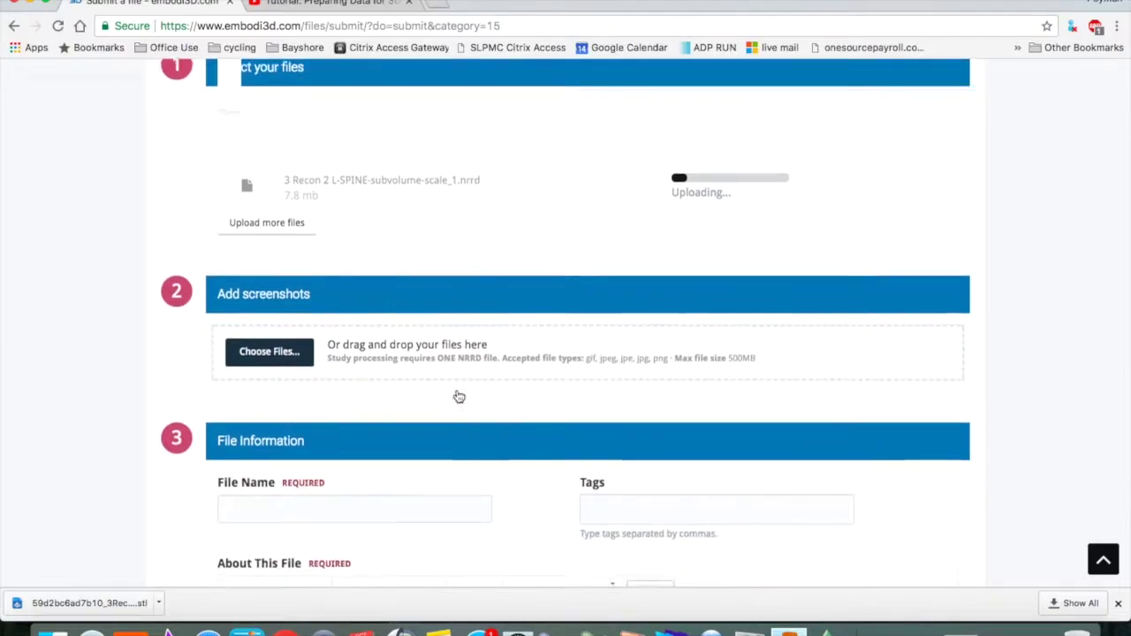
scroll(425, 318, "down", 2)
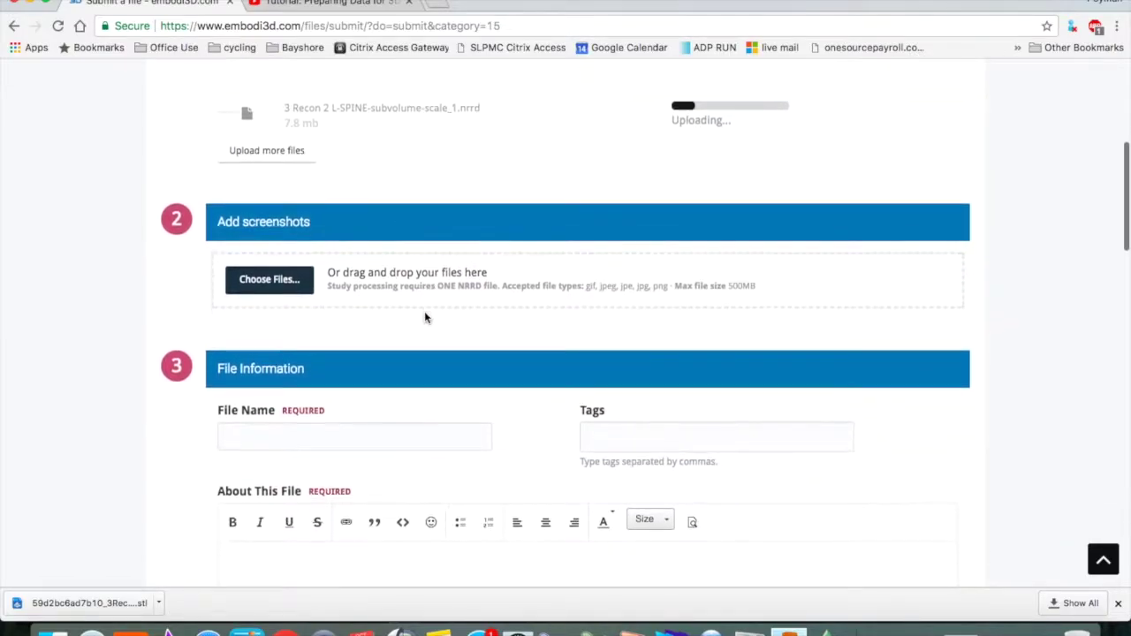
left_click(320, 406)
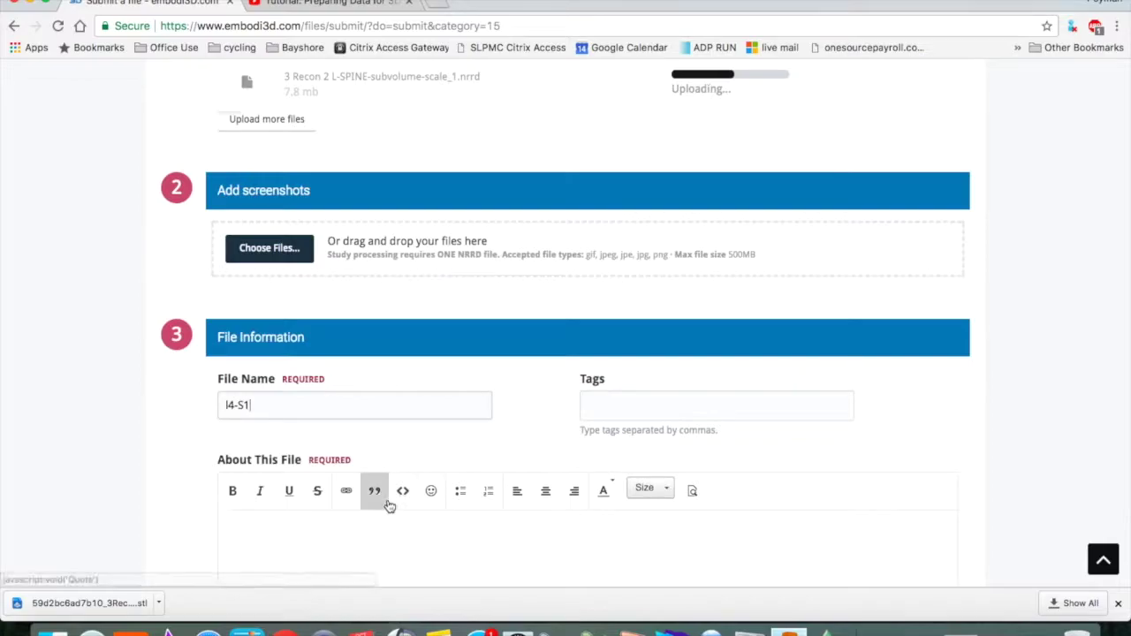
scroll(389, 505, "down", 5)
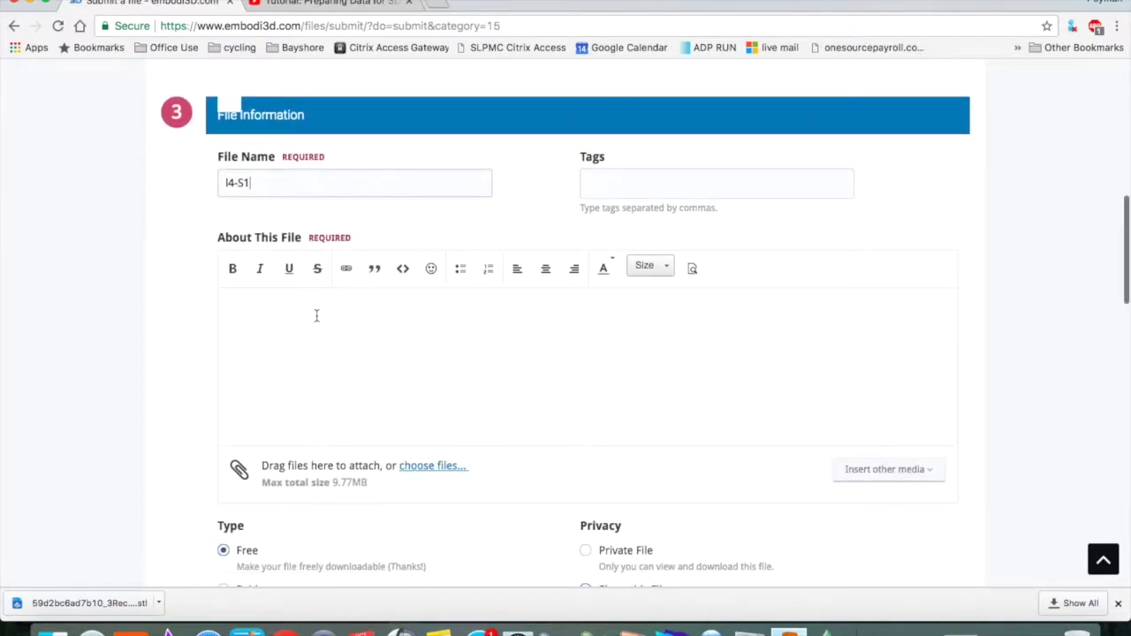
left_click(316, 315)
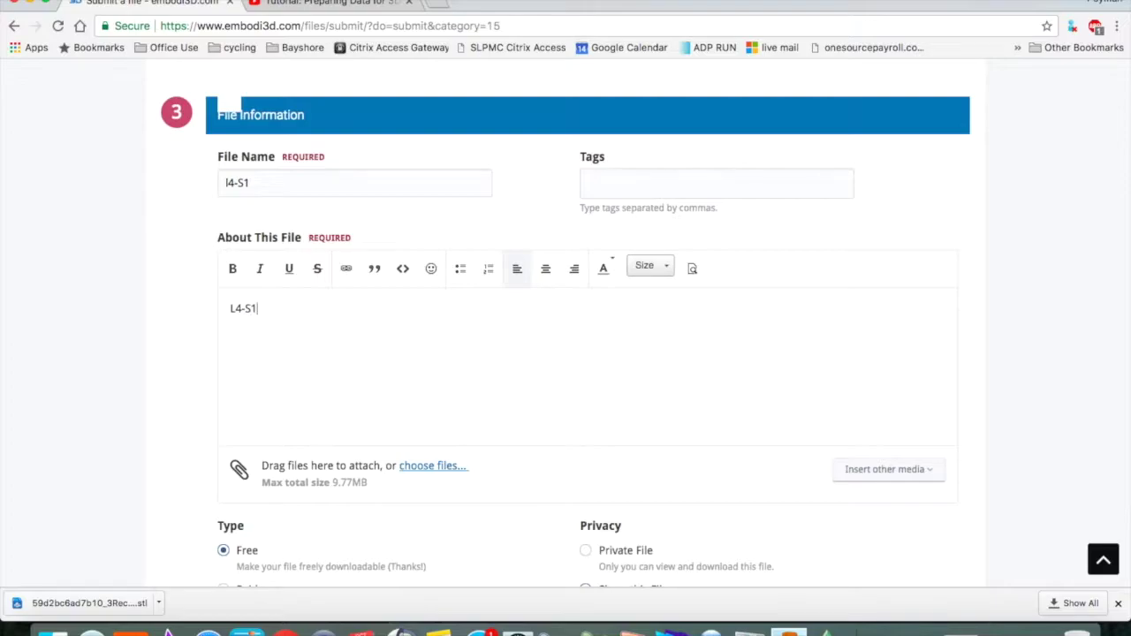
Step: Make the file and processed files Private, accept the Terms of Use, and submit
scroll(384, 357, "down", 4)
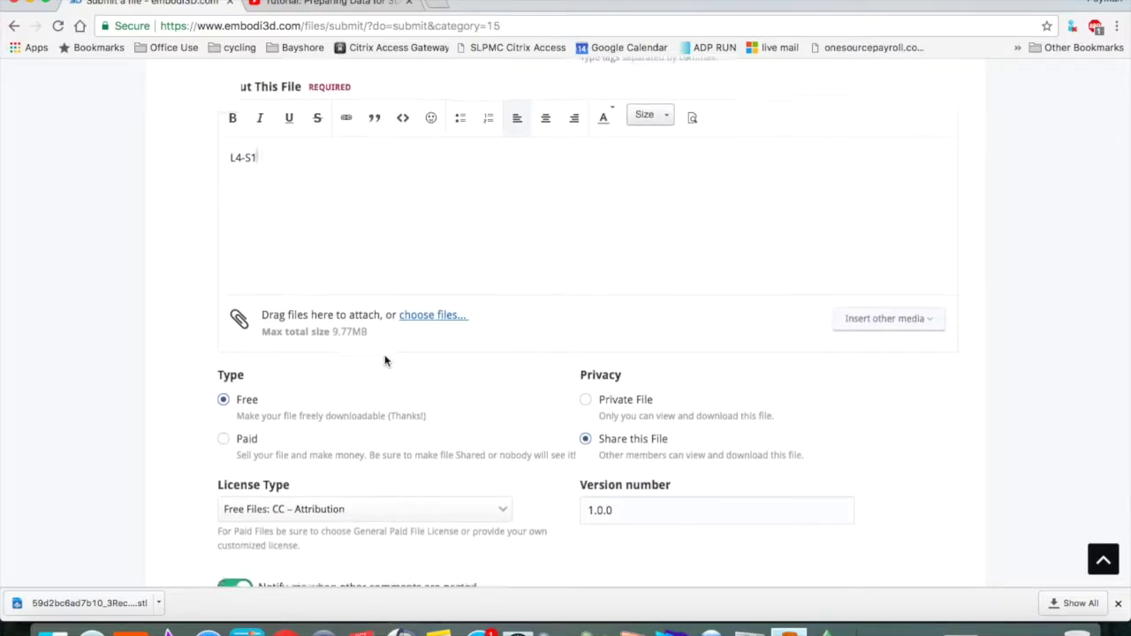
scroll(648, 451, "down", 2)
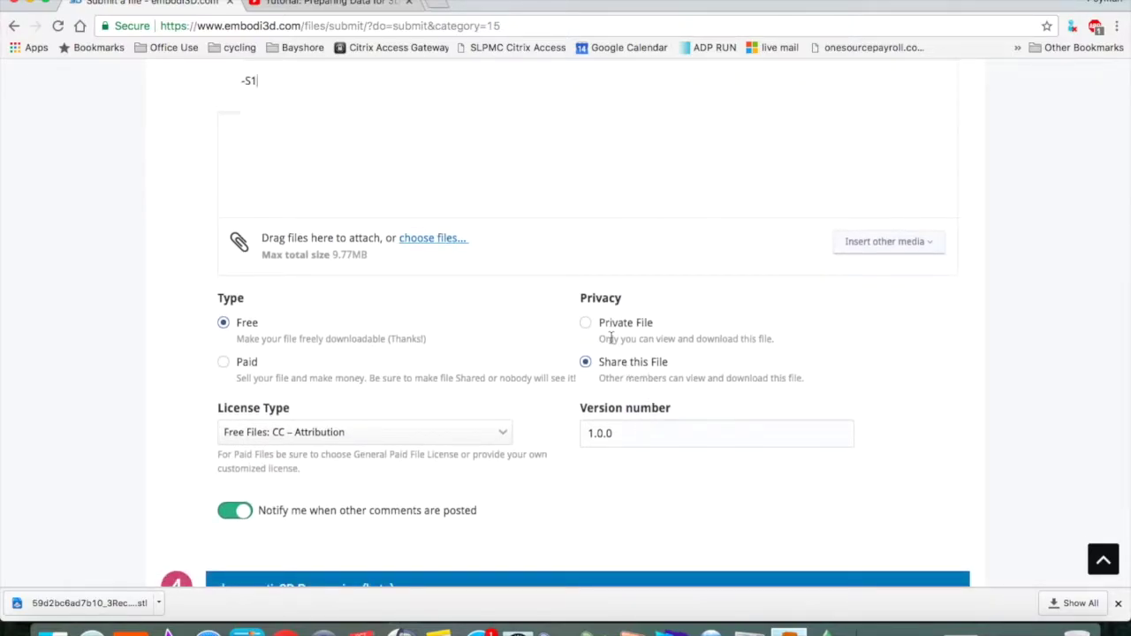
left_click(586, 324)
scroll(704, 474, "down", 10)
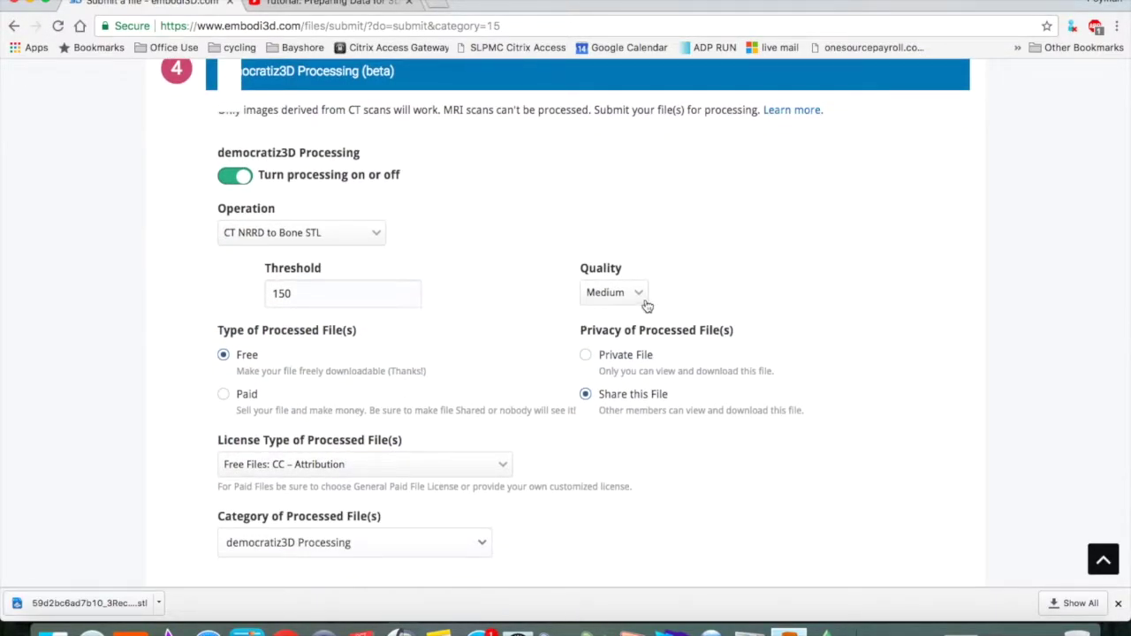
scroll(646, 306, "down", 1)
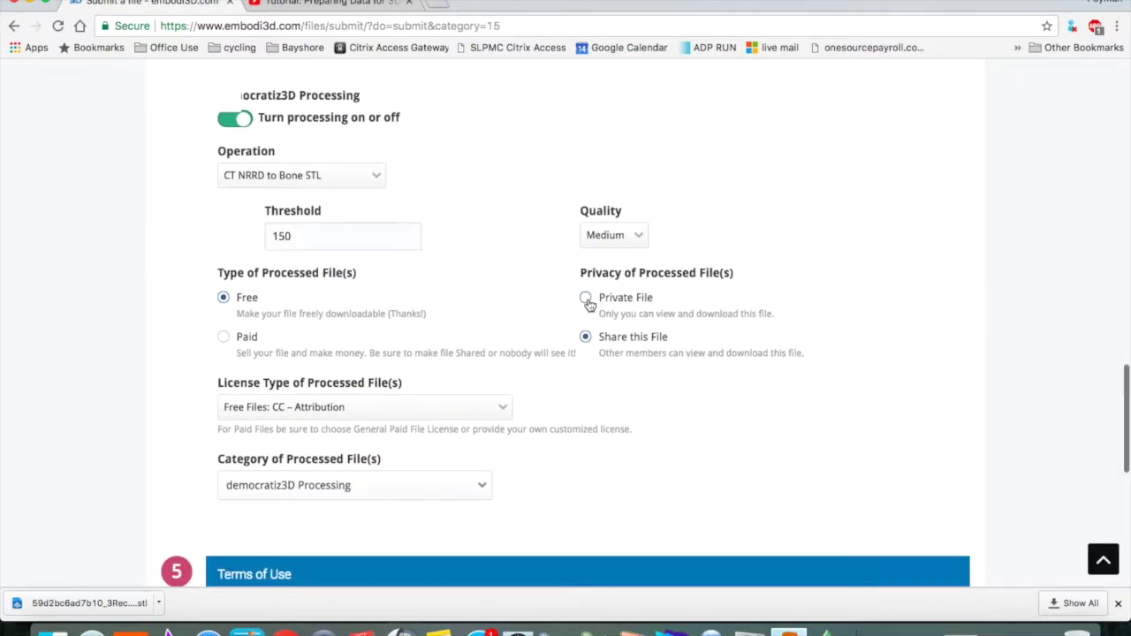
left_click(587, 303)
scroll(570, 428, "down", 2)
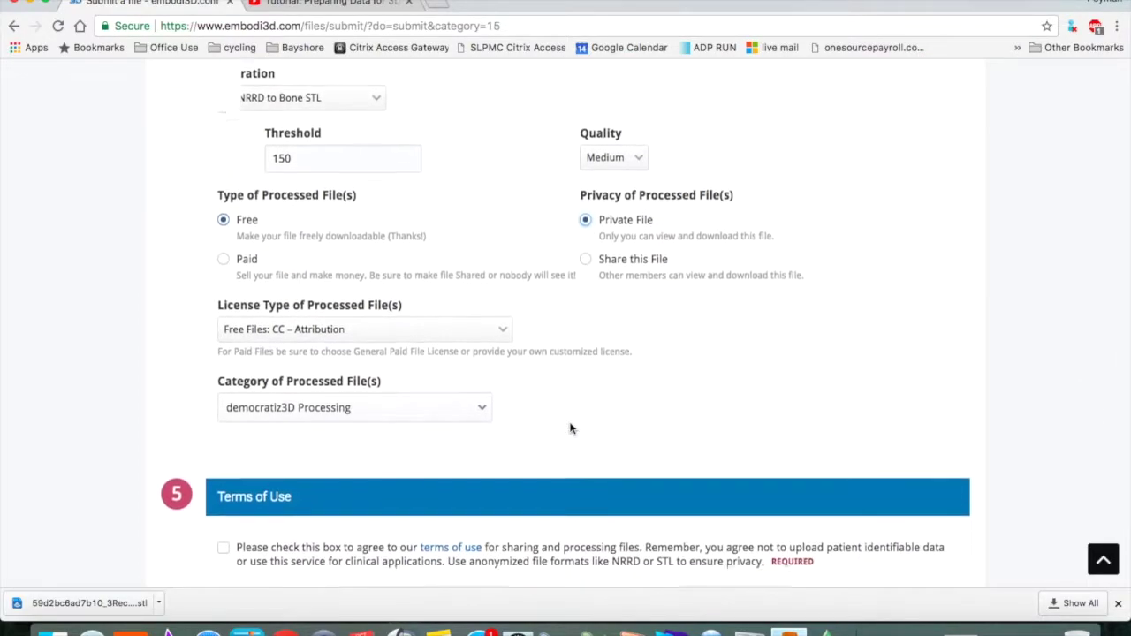
scroll(570, 428, "down", 2)
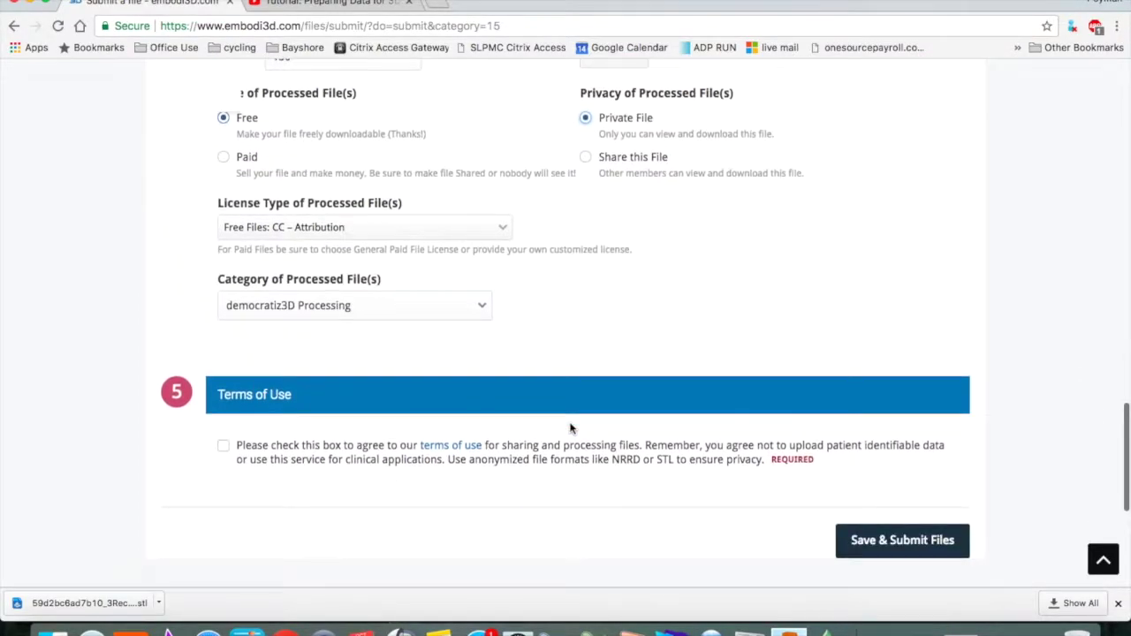
left_click(224, 448)
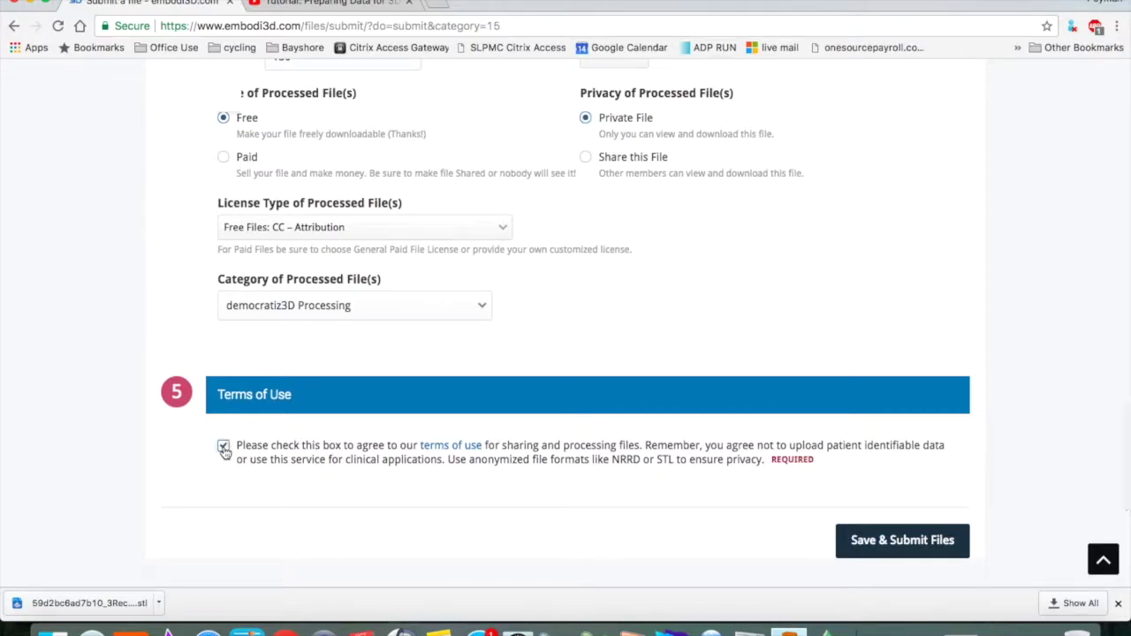
left_click(896, 542)
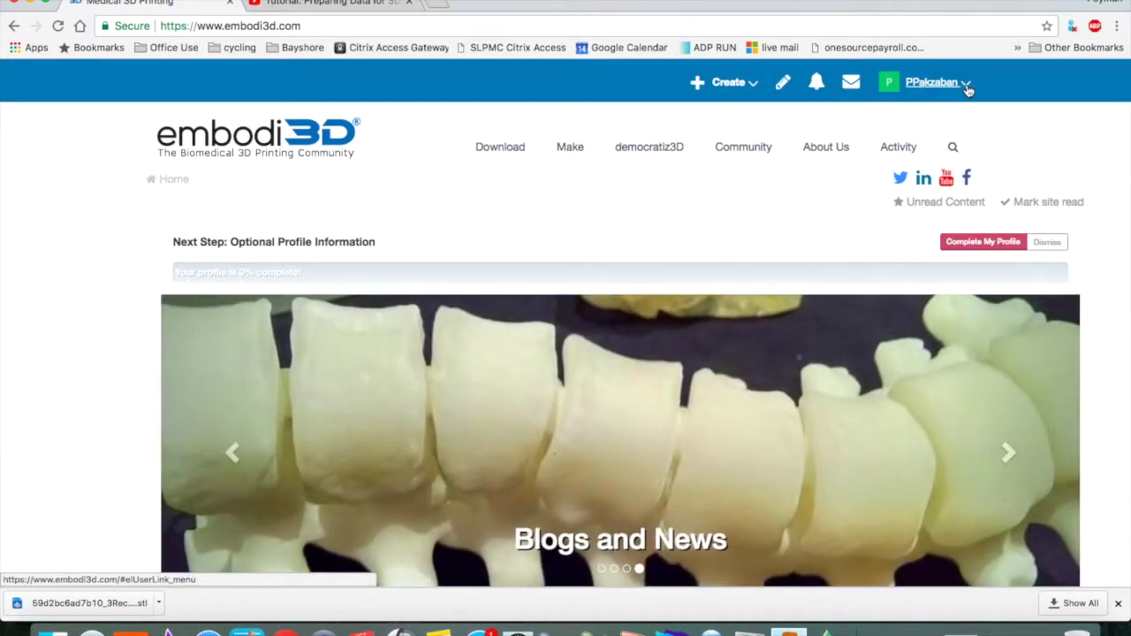
Step: Open the 'l4-S1 - stl file processed' entry from My Files
left_click(965, 83)
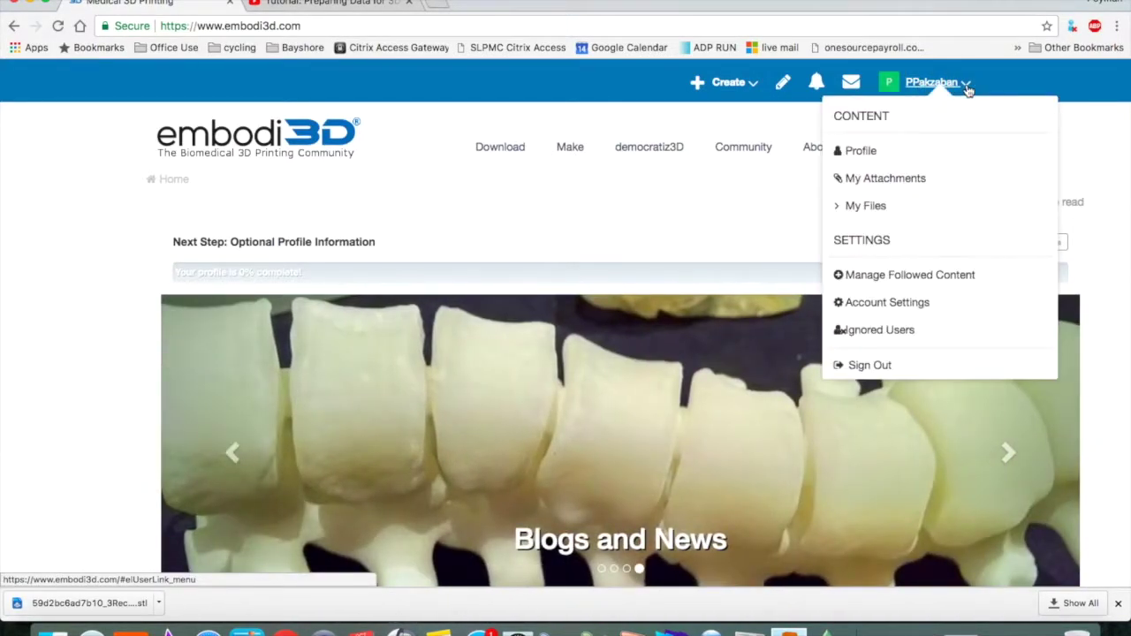
left_click(882, 208)
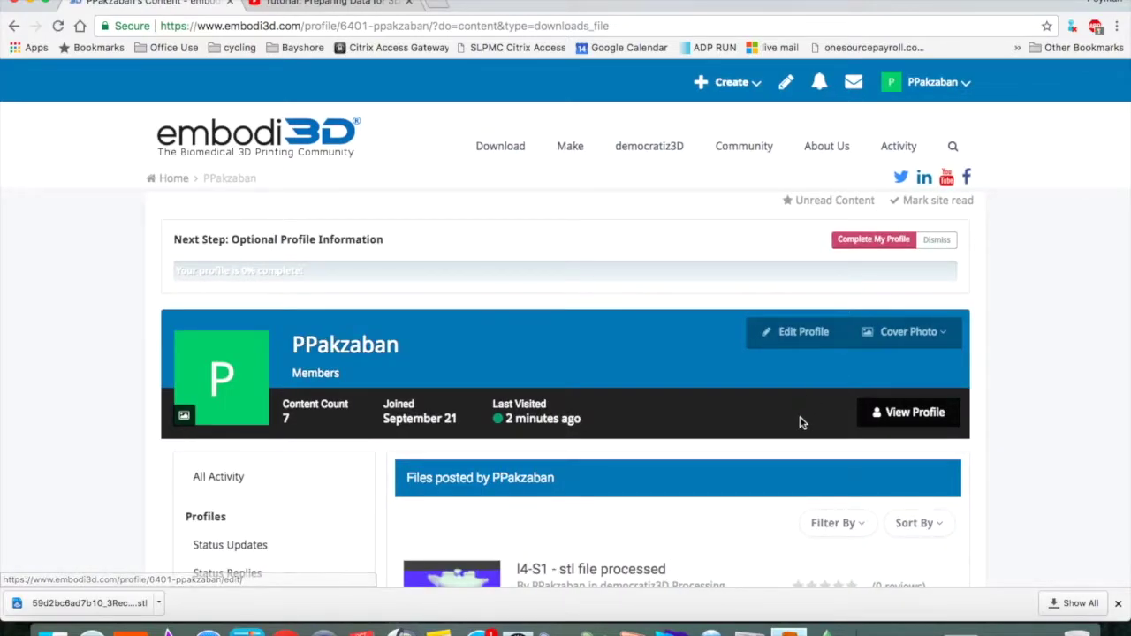
scroll(800, 423, "down", 5)
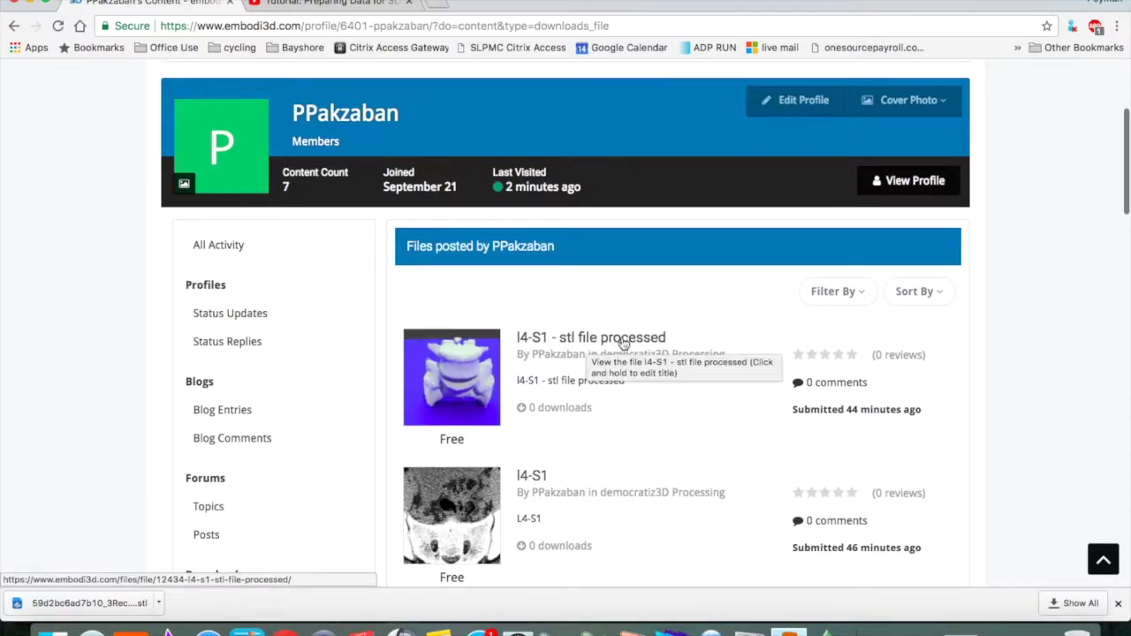
left_click(476, 386)
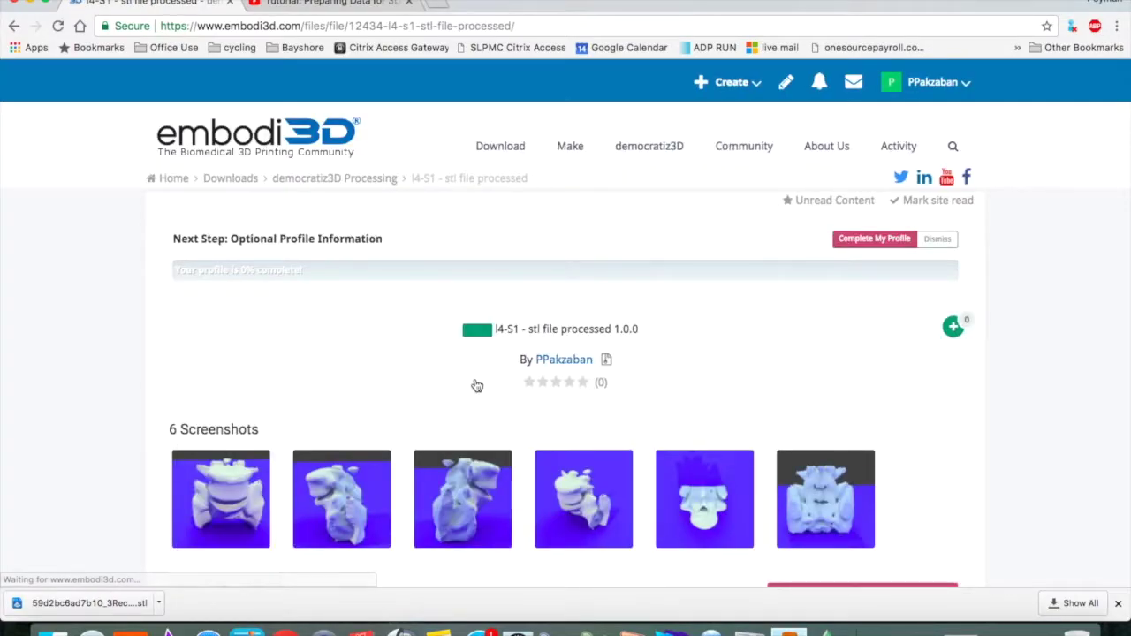
Step: Step through the six enlarged renders of the processed spine model
scroll(475, 385, "down", 2)
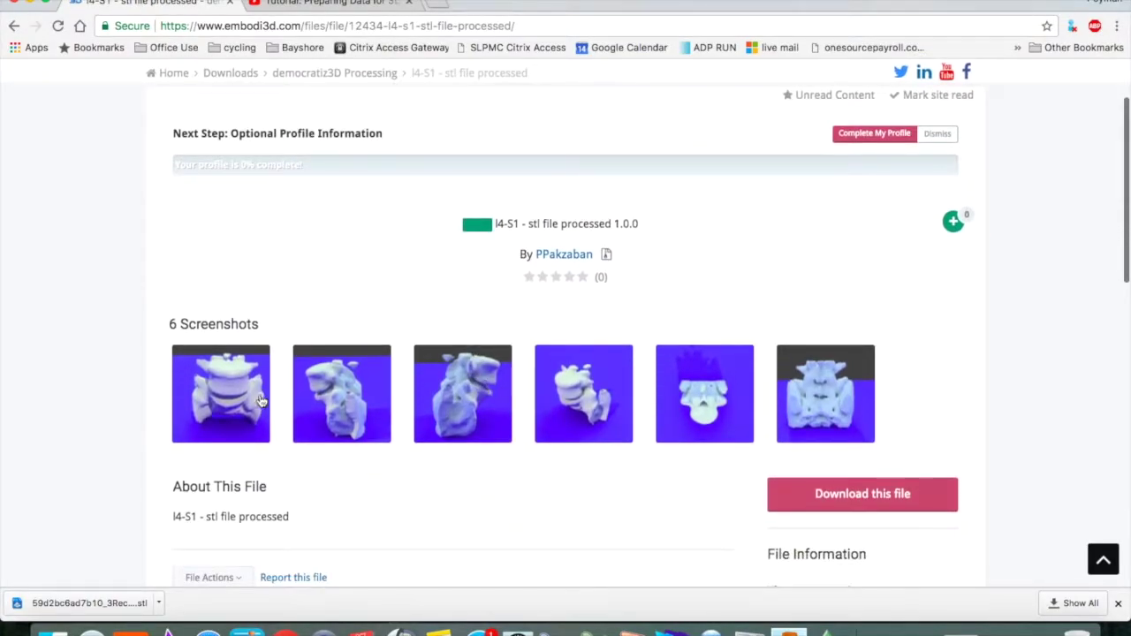
left_click(262, 402)
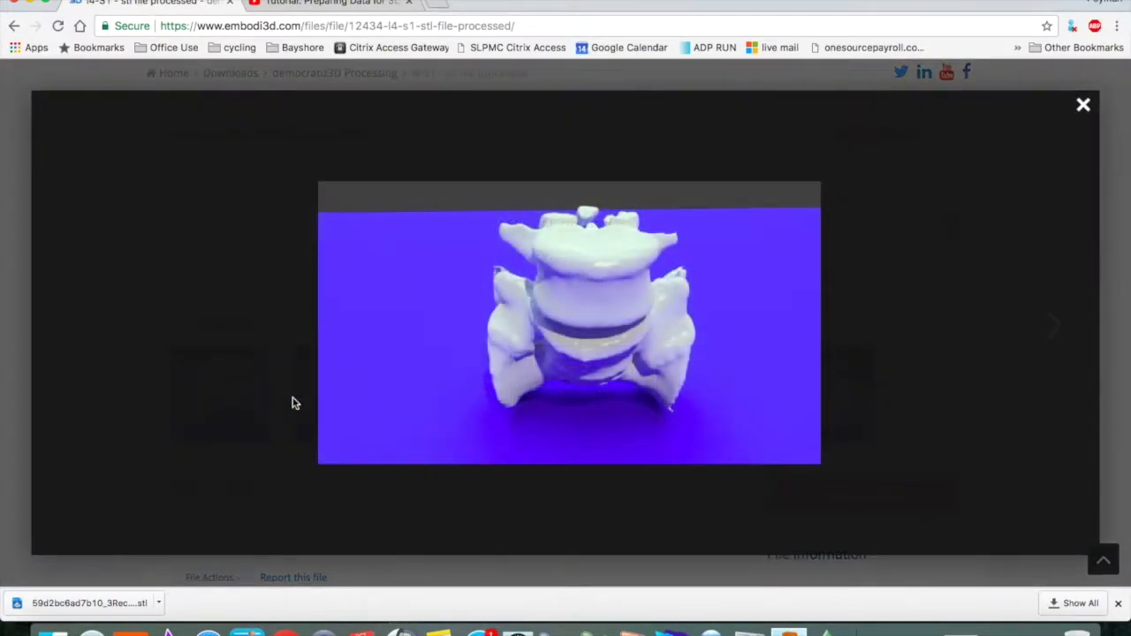
left_click(1054, 325)
left_click(1056, 327)
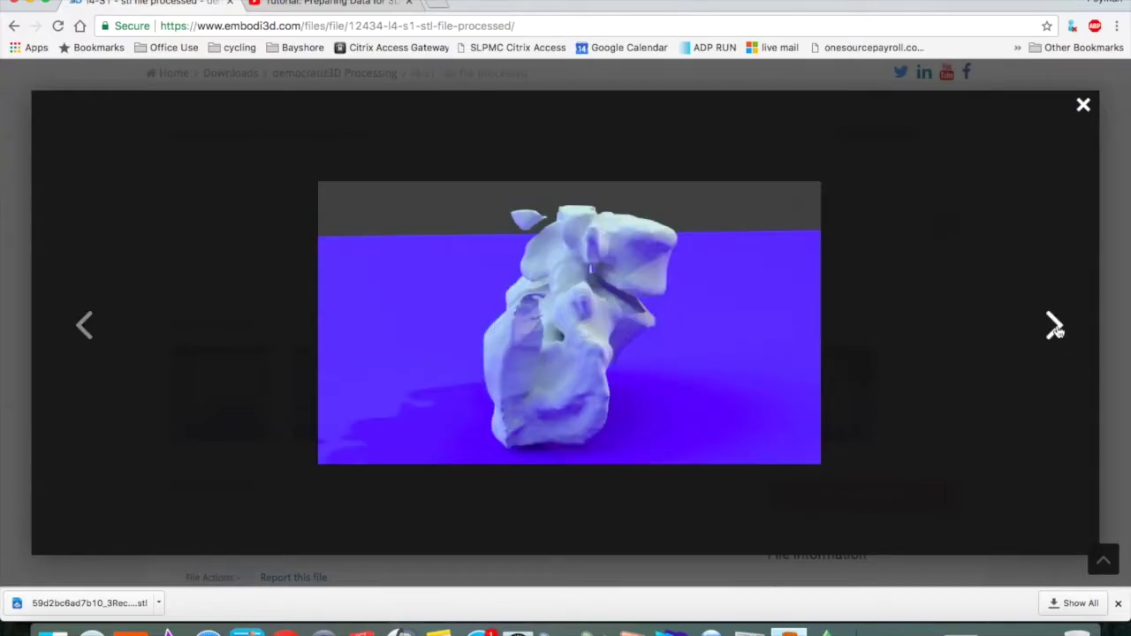
left_click(1056, 327)
left_click(1056, 327)
left_click(1056, 327)
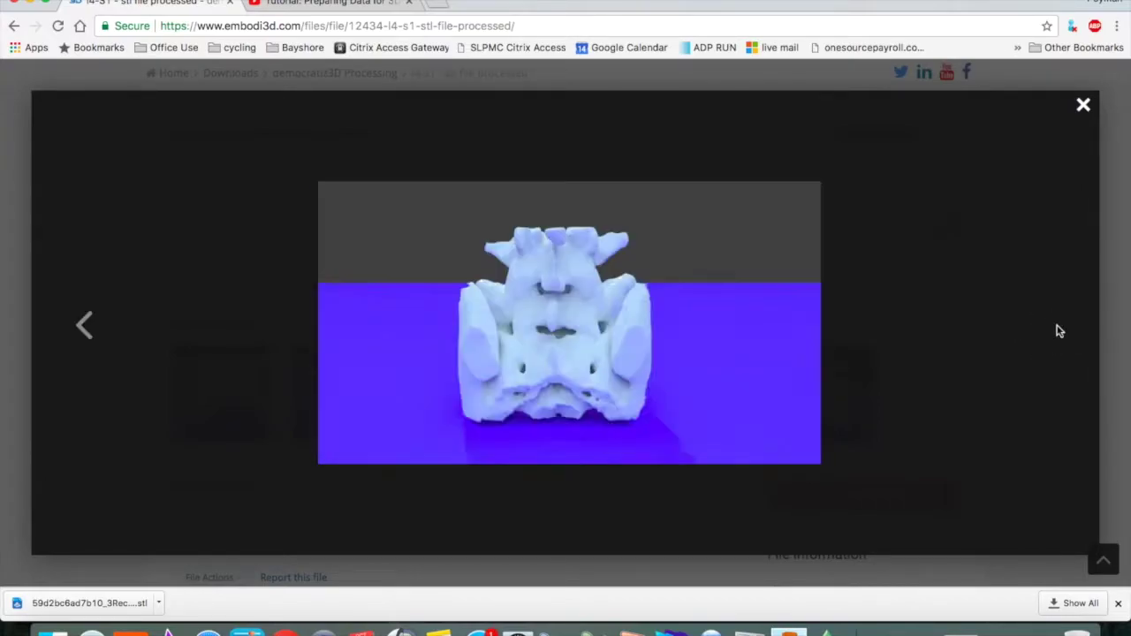
left_click(1059, 330)
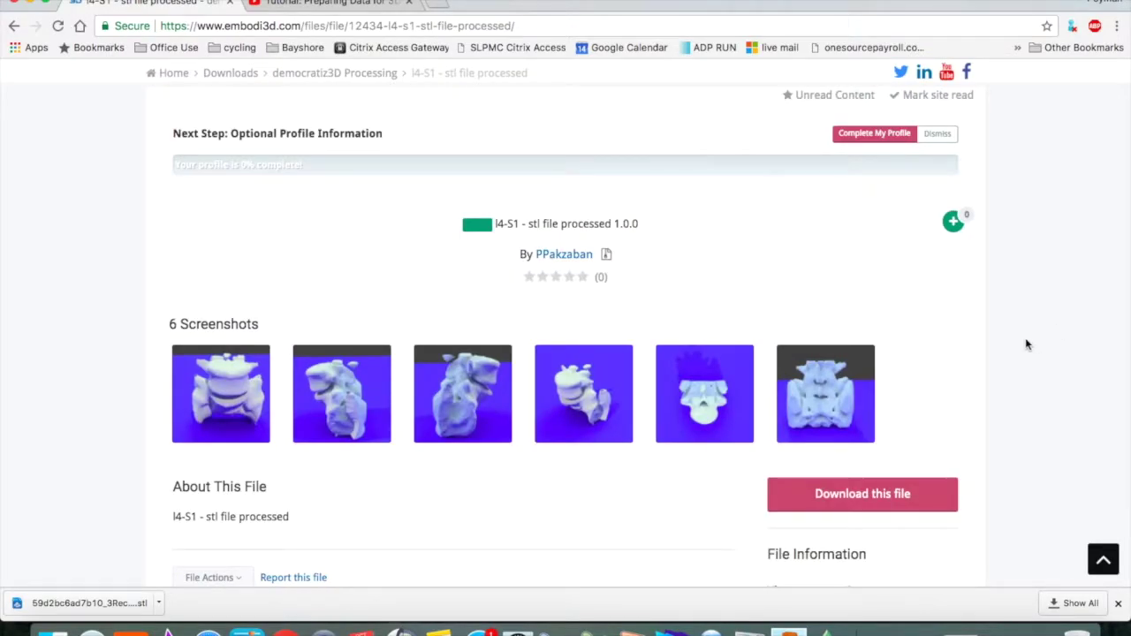
Step: Download the processed L4-S1 STL file, agreeing to the download terms
scroll(922, 399, "down", 2)
left_click(896, 424)
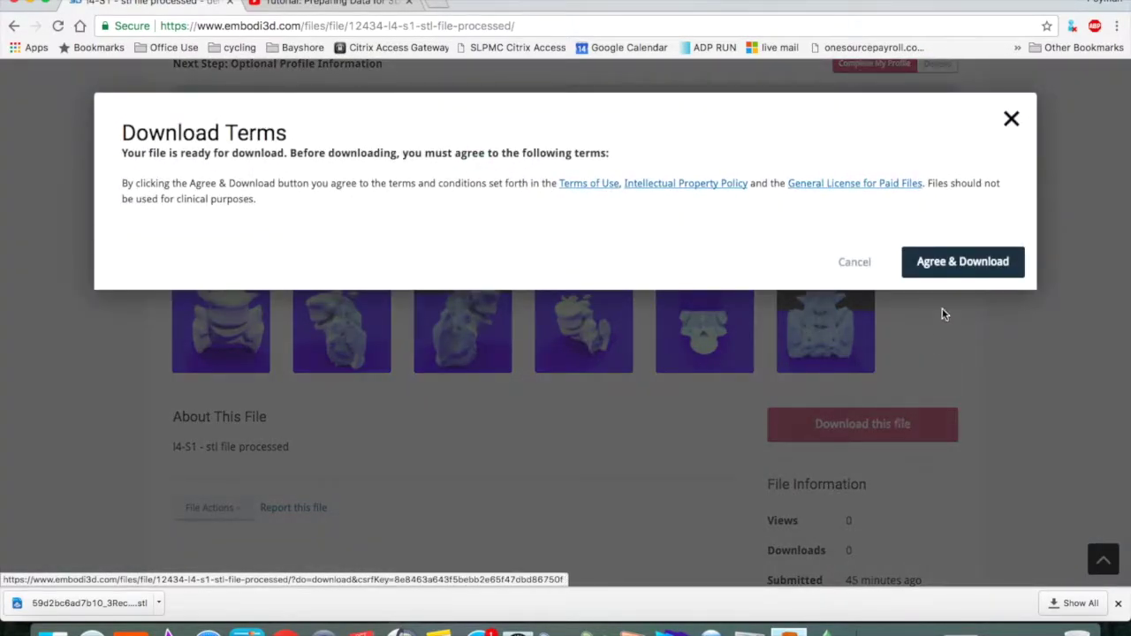
left_click(969, 256)
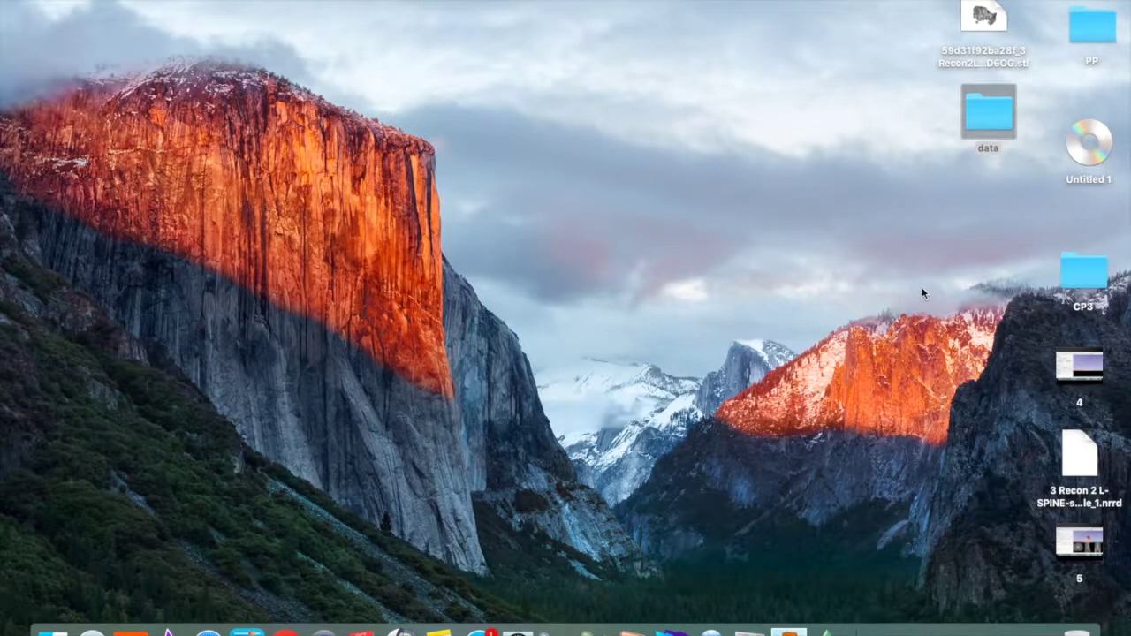
Step: Insert the downloaded spine STL as a mesh in millimetres in Fusion 360
left_click(787, 631)
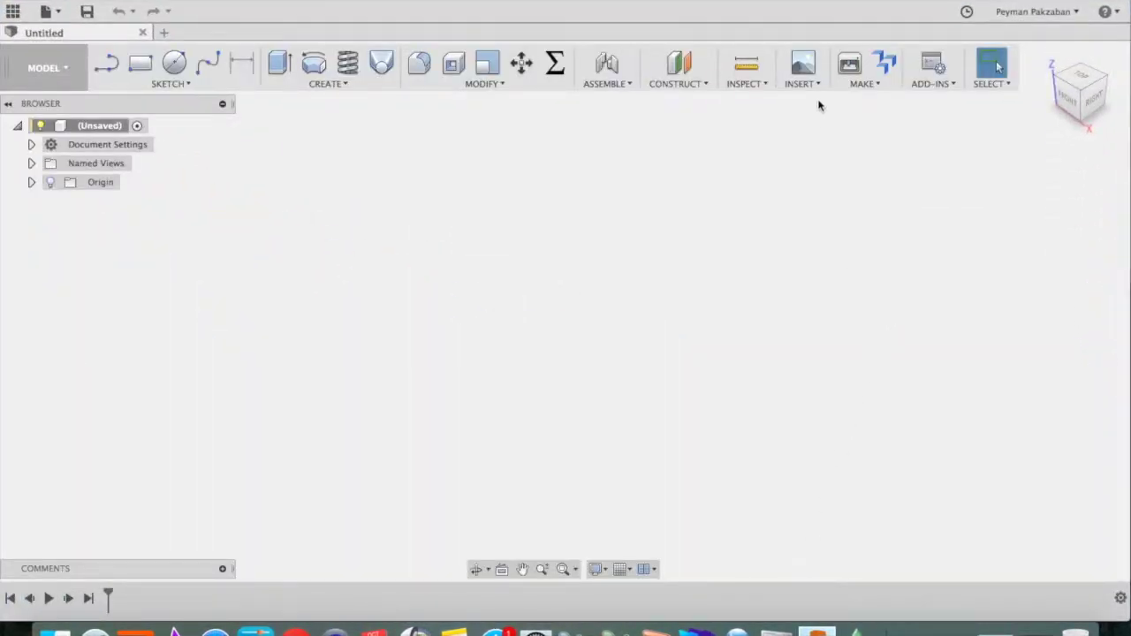
left_click(817, 86)
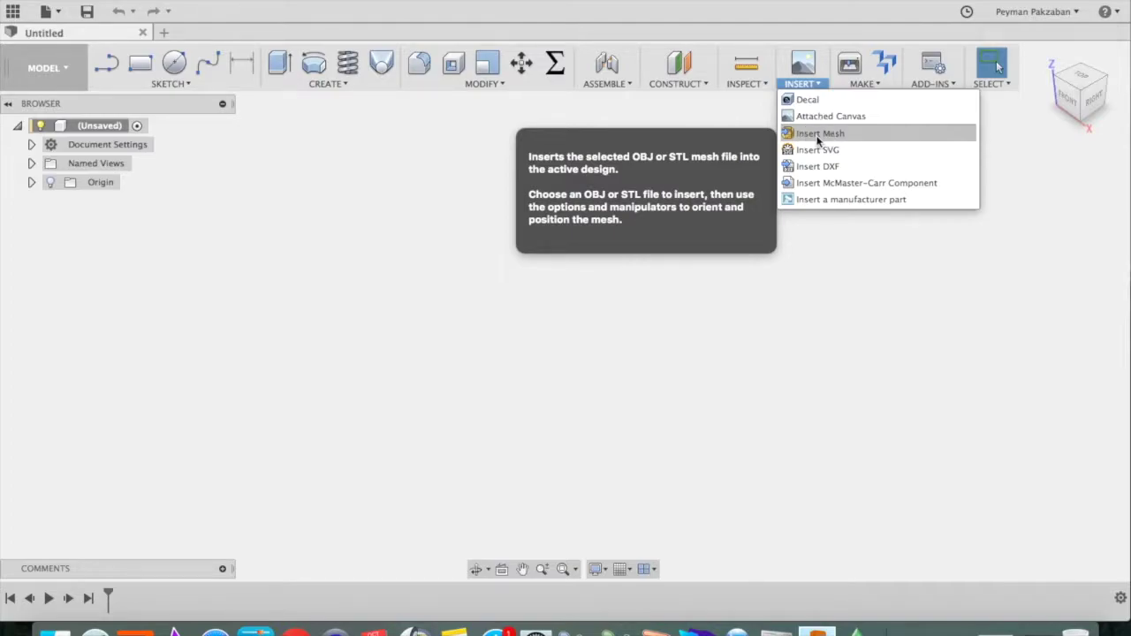
left_click(817, 134)
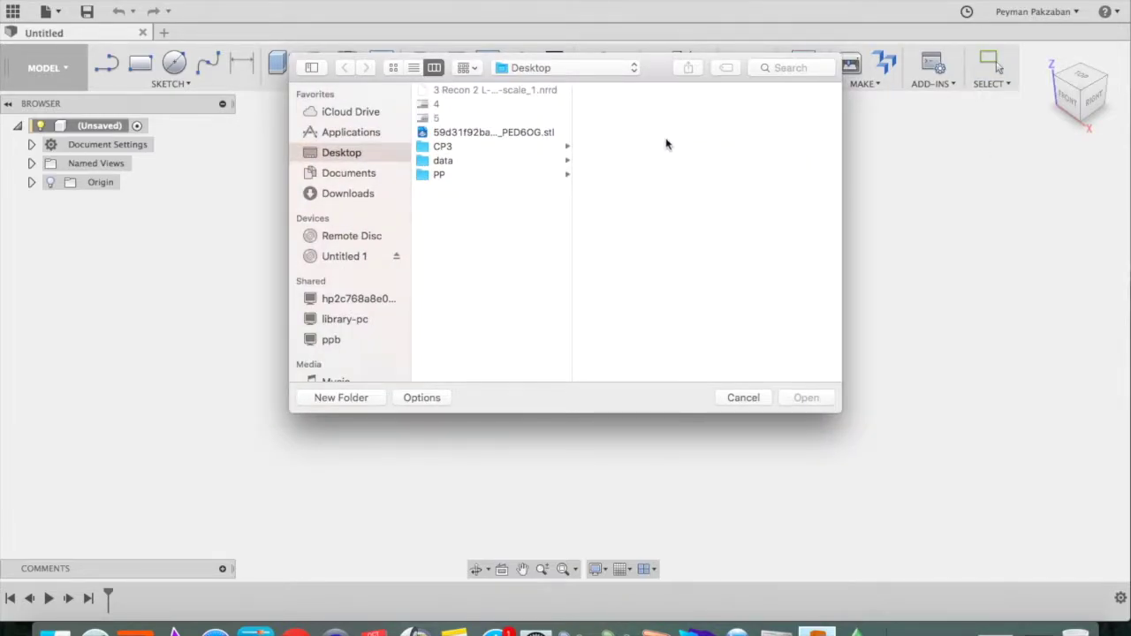
left_click(531, 133)
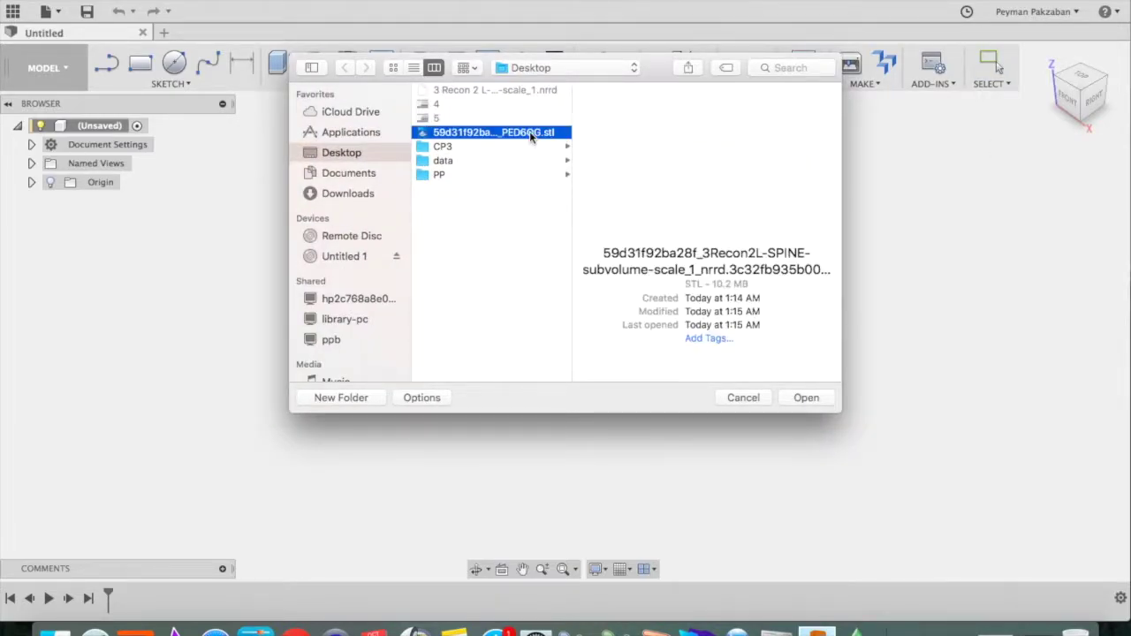
left_click(808, 399)
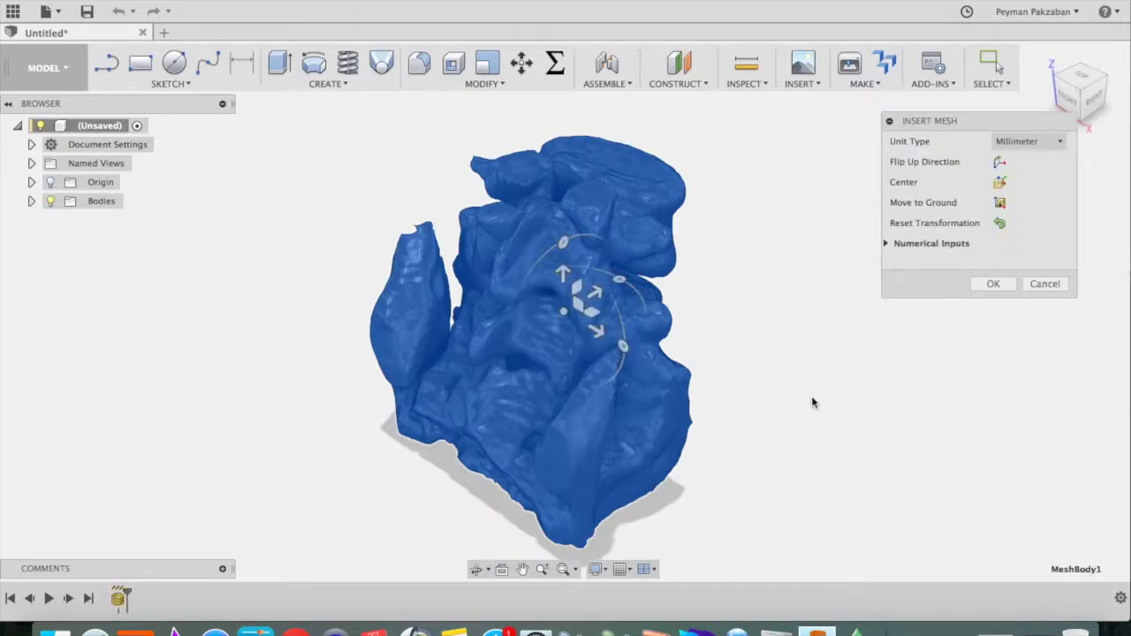
Step: Confirm the mesh placement and open MeshBody1 for editing in the Mesh workspace
left_click(989, 284)
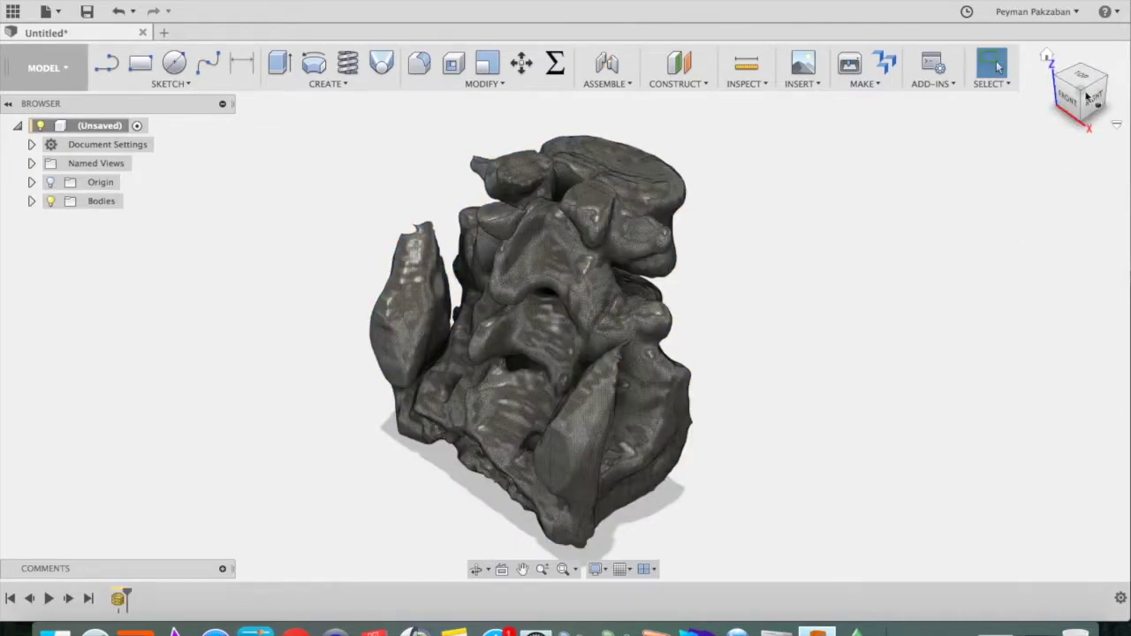
mouse_move(1080, 100)
middle_mouse_down("shift")
mouse_move(740, 68)
mouse_move(821, 76)
mouse_move(898, 66)
mouse_move(982, 101)
mouse_move(887, 101)
mouse_move(992, 96)
middle_mouse_up("shift")
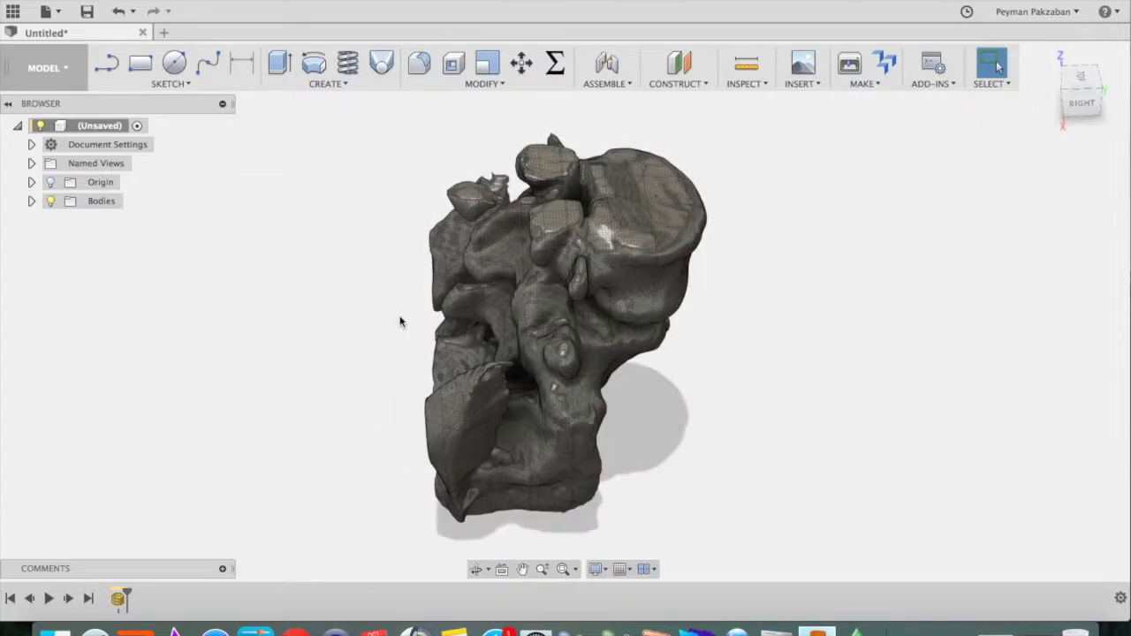
left_click(31, 201)
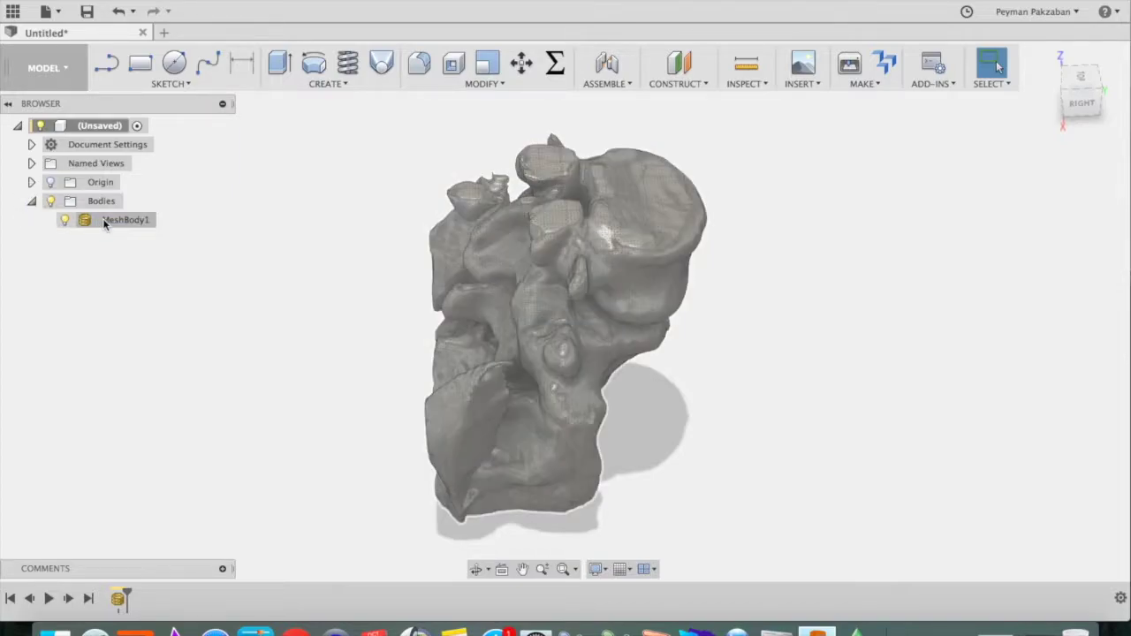
right_click(106, 219)
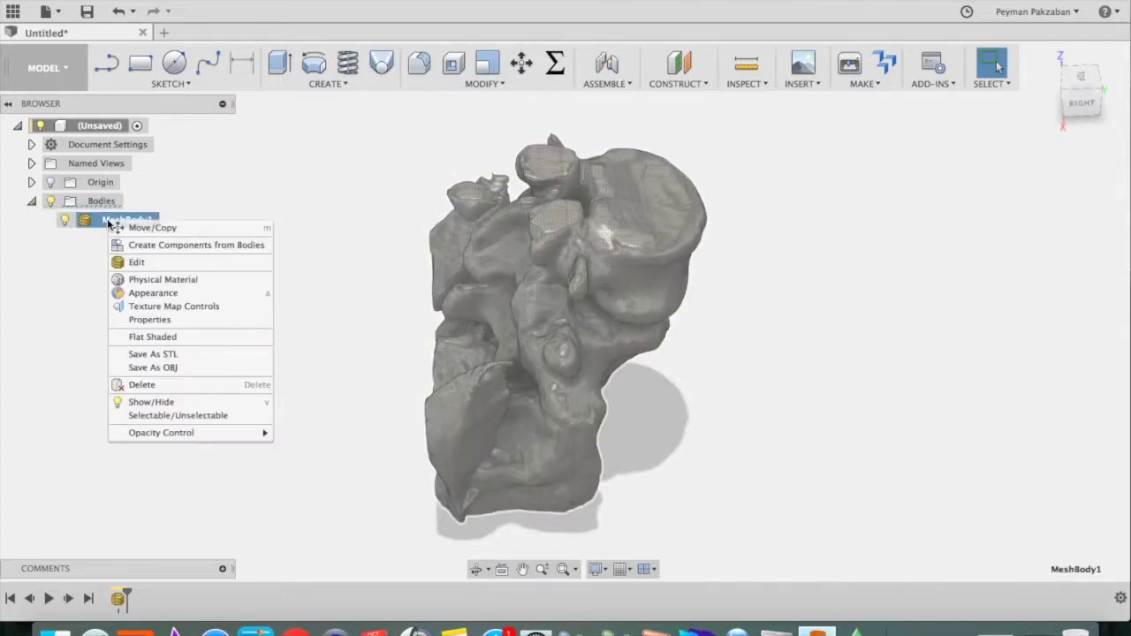
left_click(132, 261)
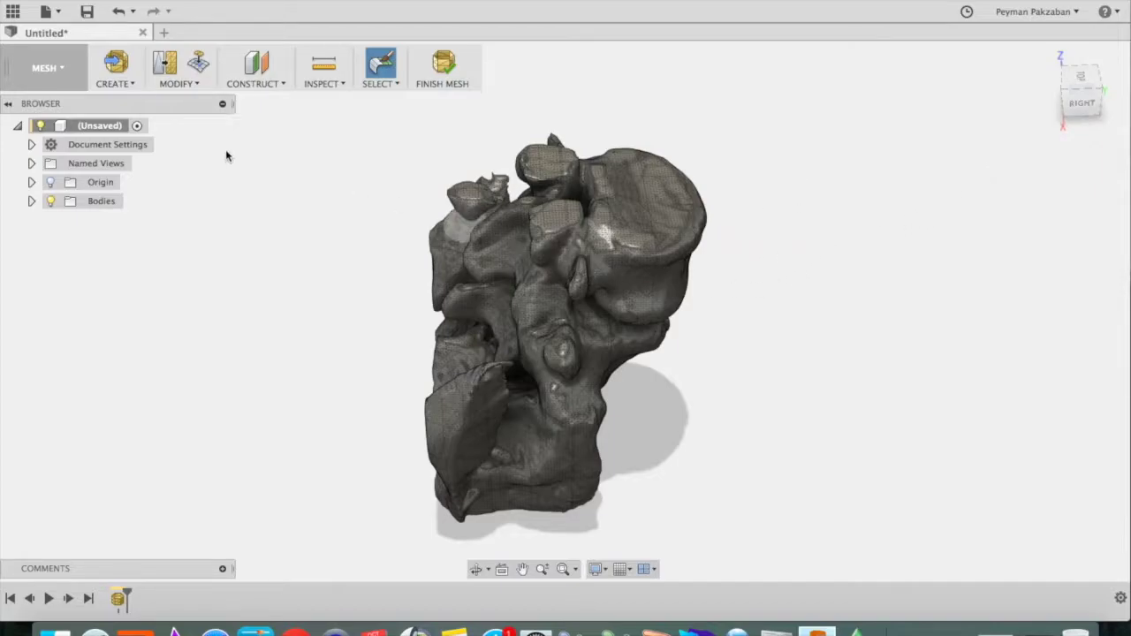
Step: Apply the Bamboo Light – Semigloss wood appearance to the spine mesh and close the panel
left_click(196, 83)
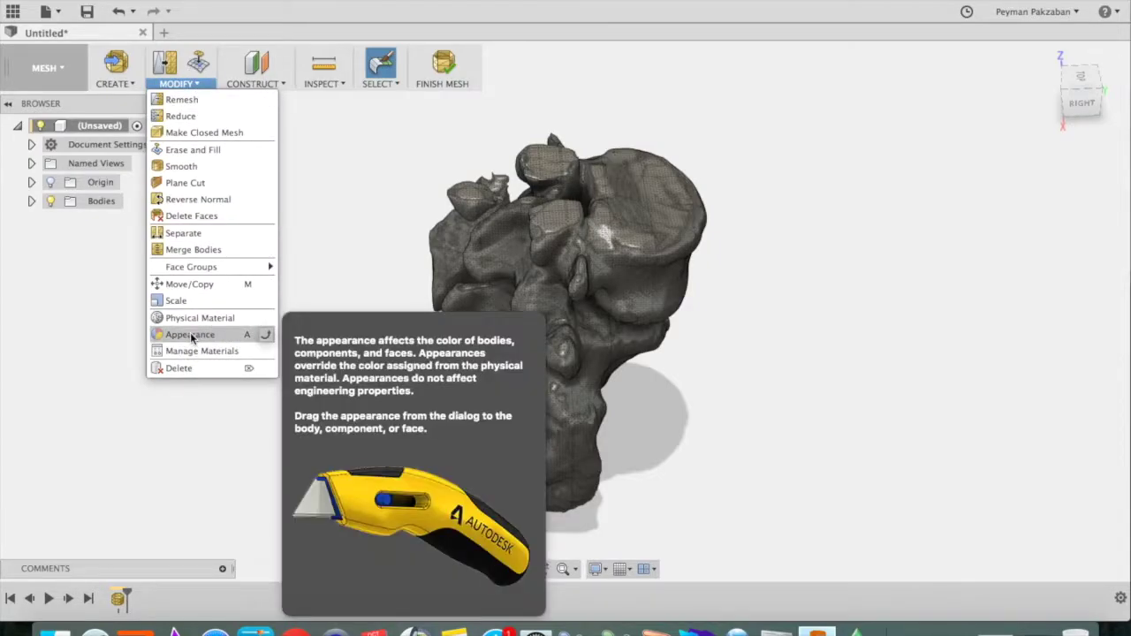
left_click(190, 334)
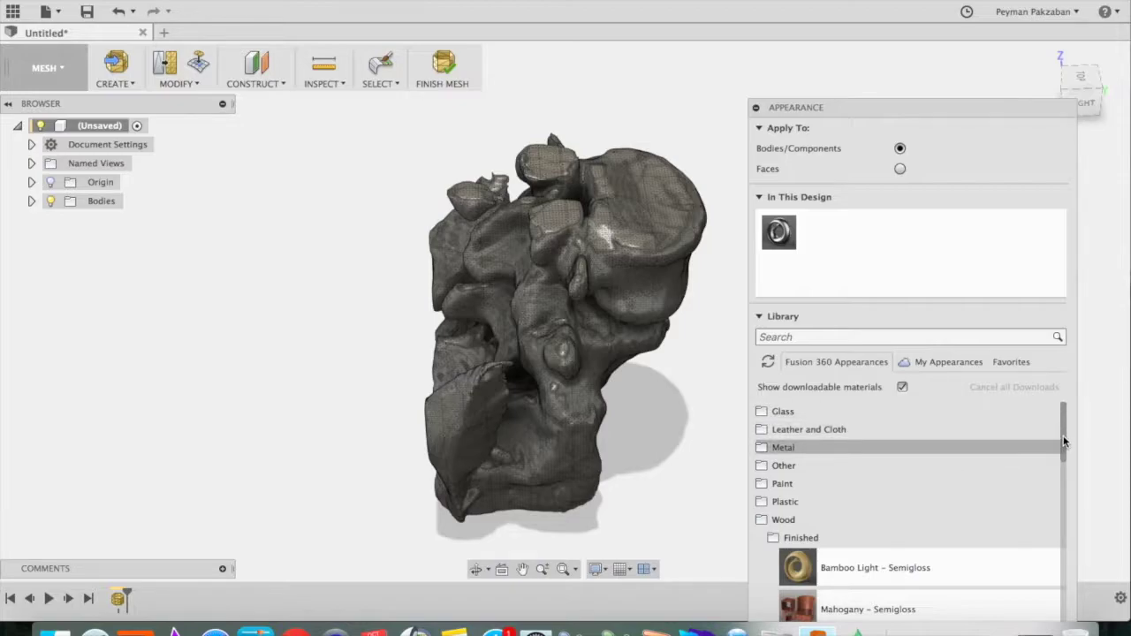
left_click_drag(1064, 441, 1063, 469)
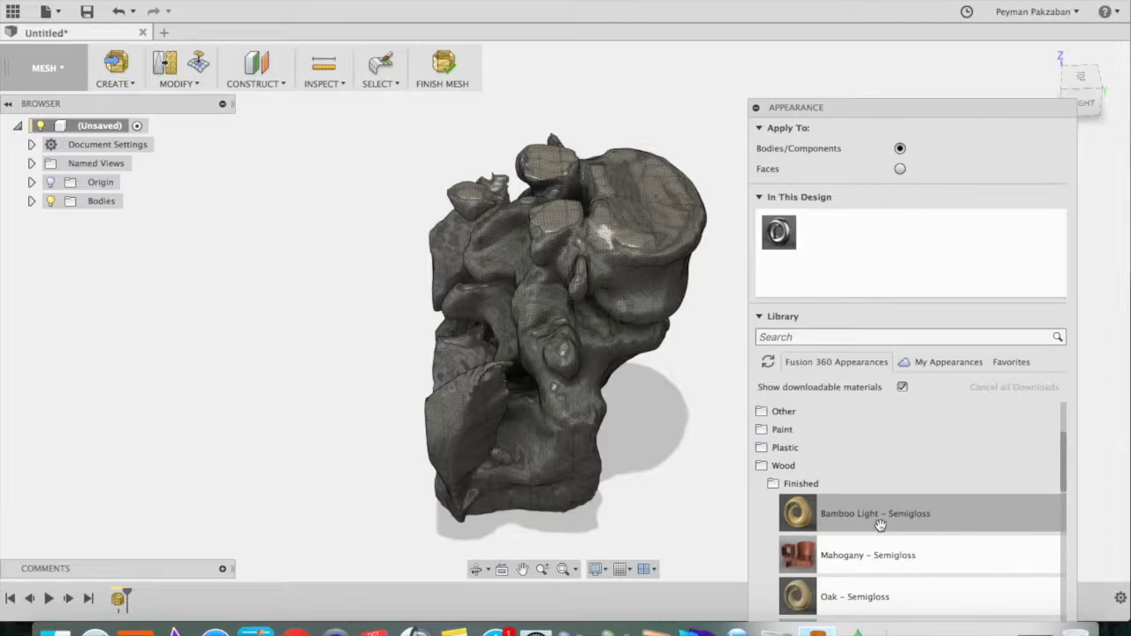
left_click_drag(799, 515, 578, 399)
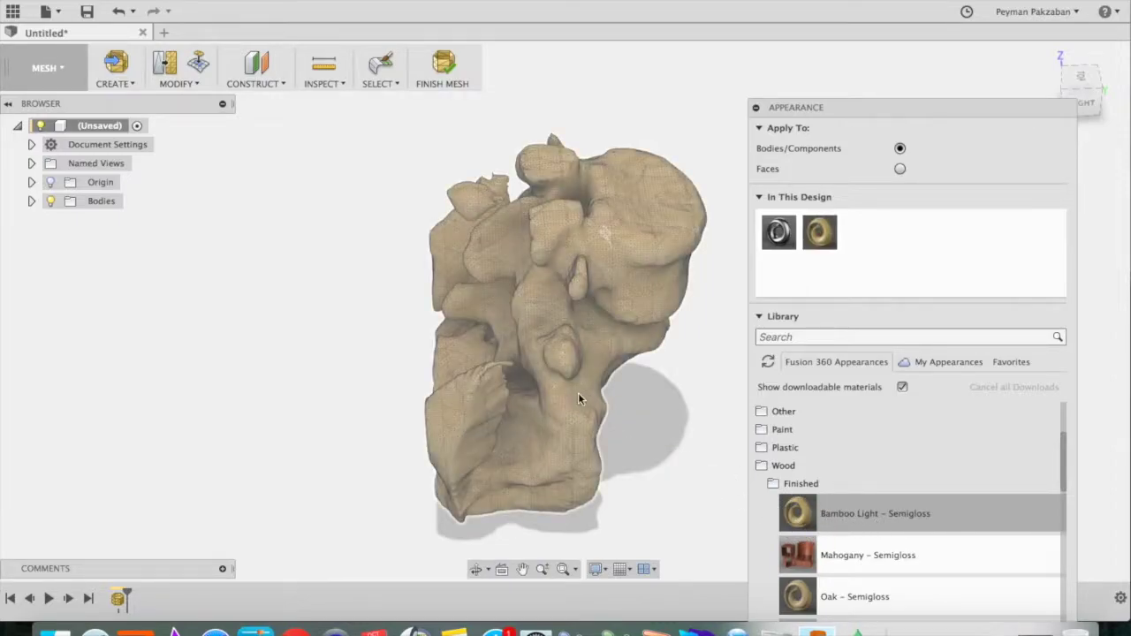
scroll(961, 512, "down", 5)
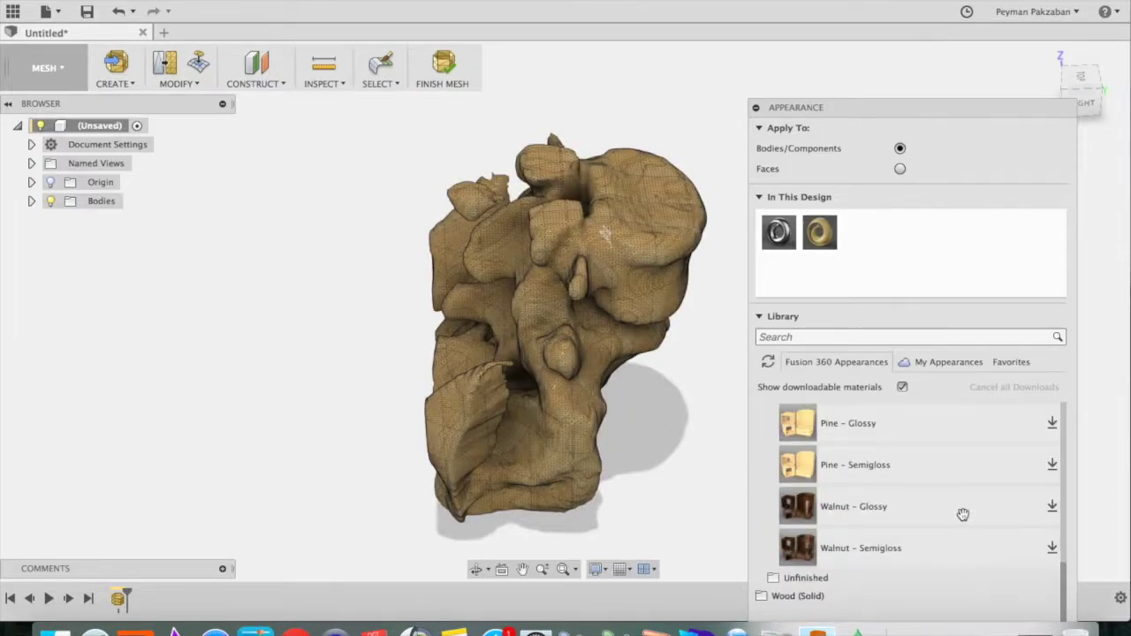
left_click_drag(974, 110, 980, 36)
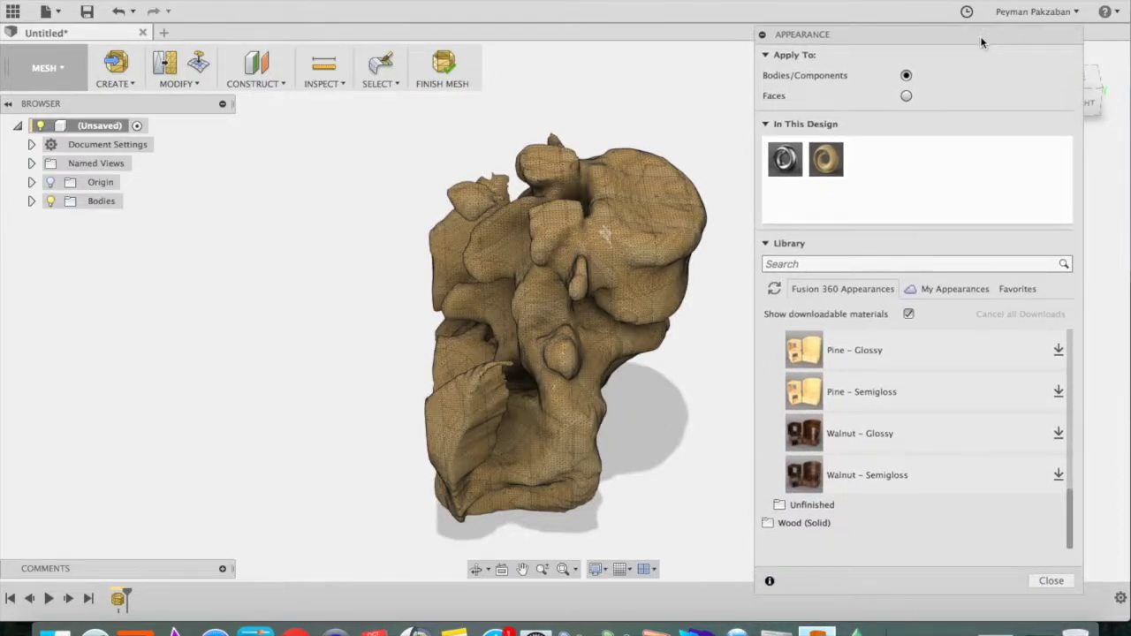
left_click(1051, 580)
left_click_drag(1085, 91, 1104, 69)
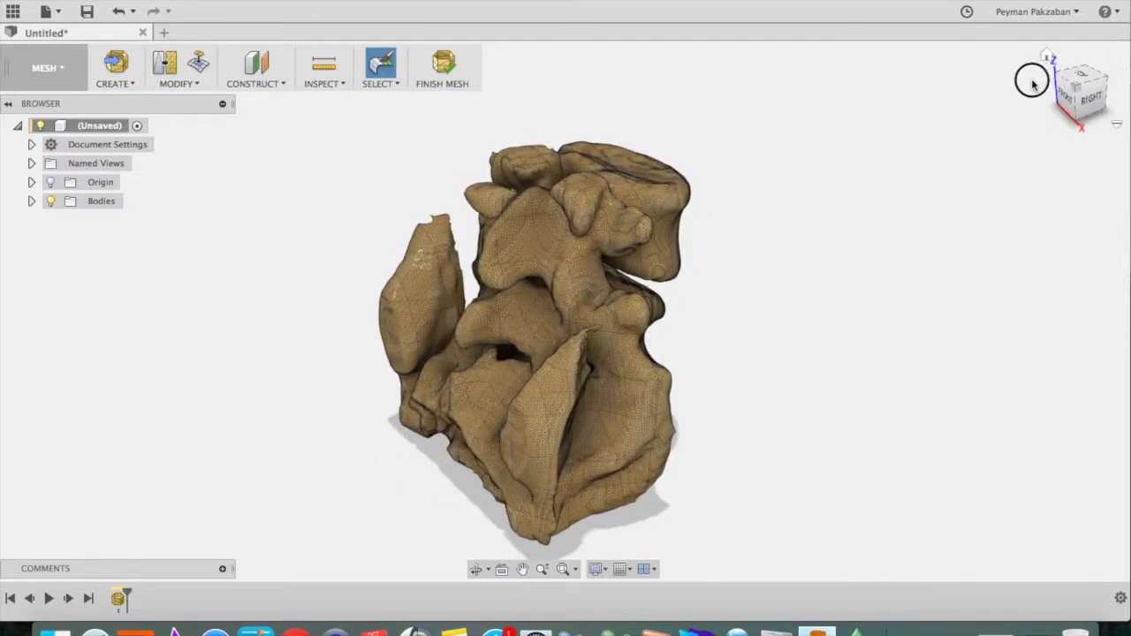
Step: From the right view, select and delete the detached fragment above the bone
left_click(1076, 96)
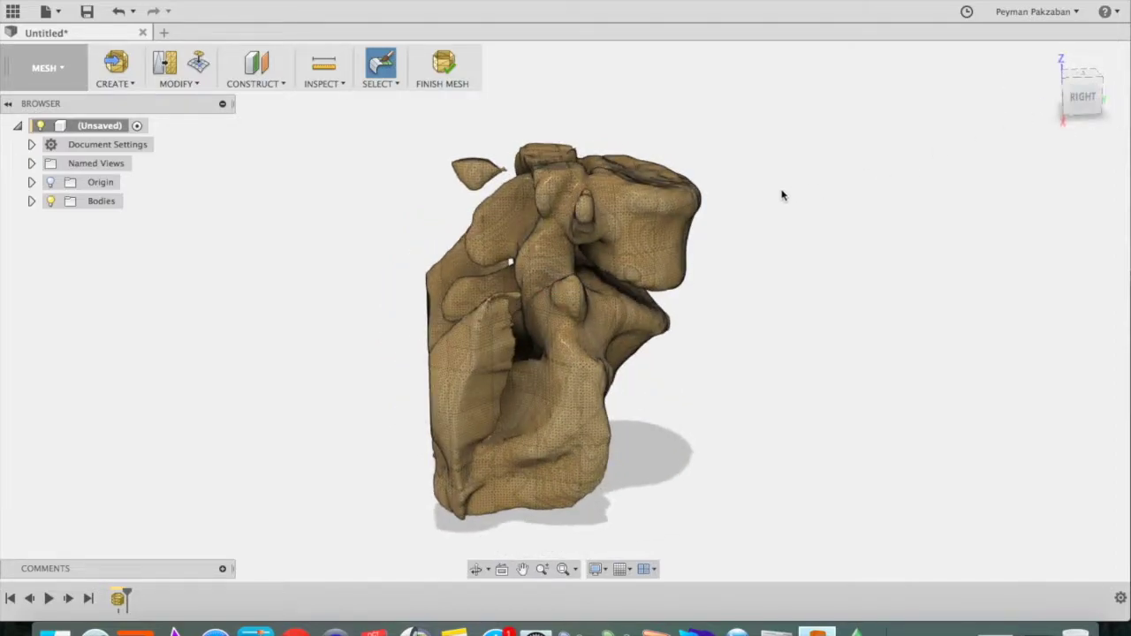
left_click(478, 177)
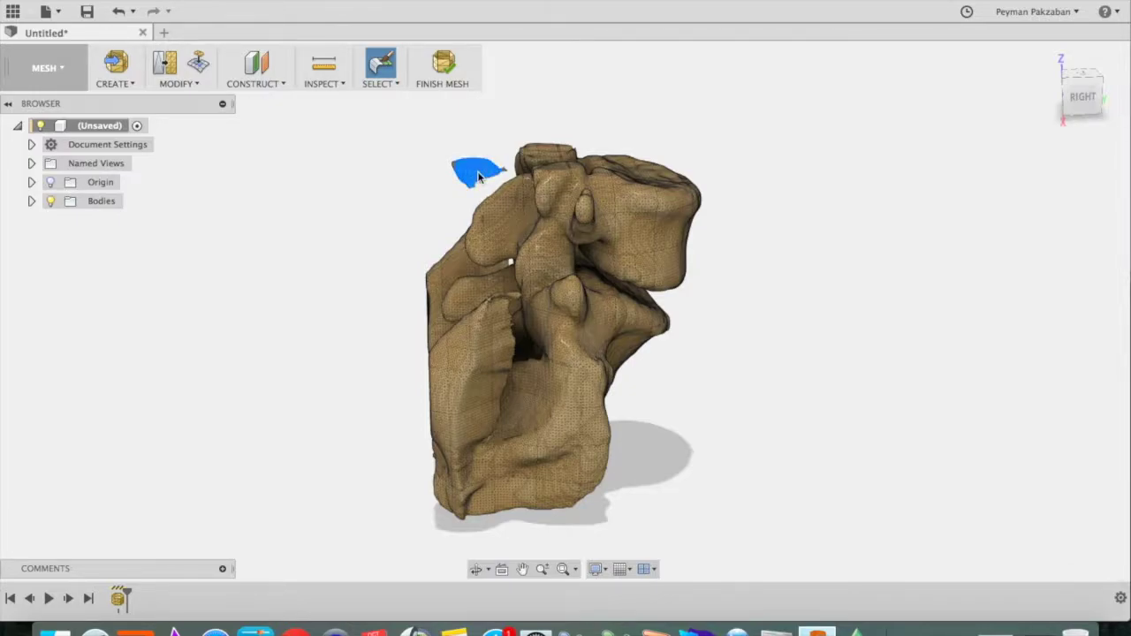
key("Delete")
Step: Show the Mesh Palette and enlarge the selection brush size
left_click(395, 84)
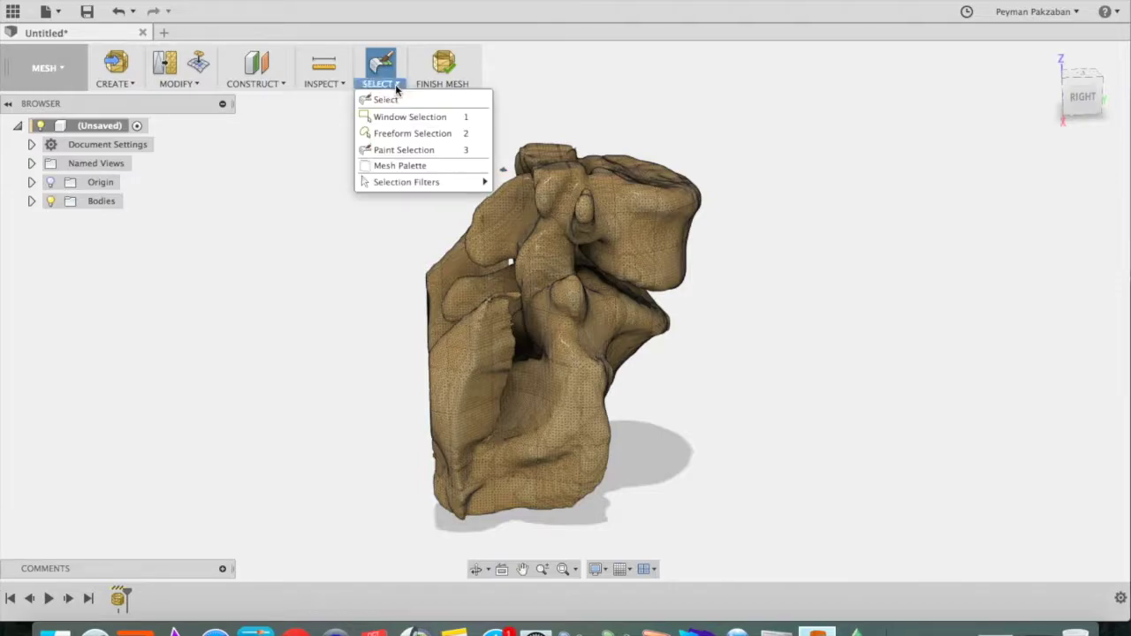
left_click(378, 167)
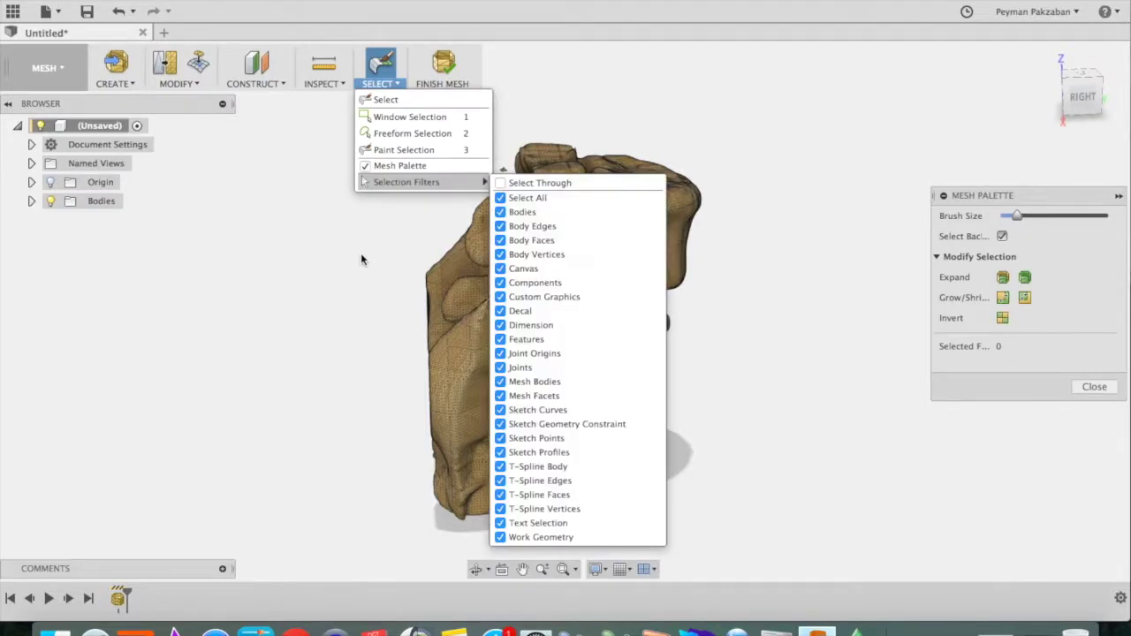
left_click(831, 126)
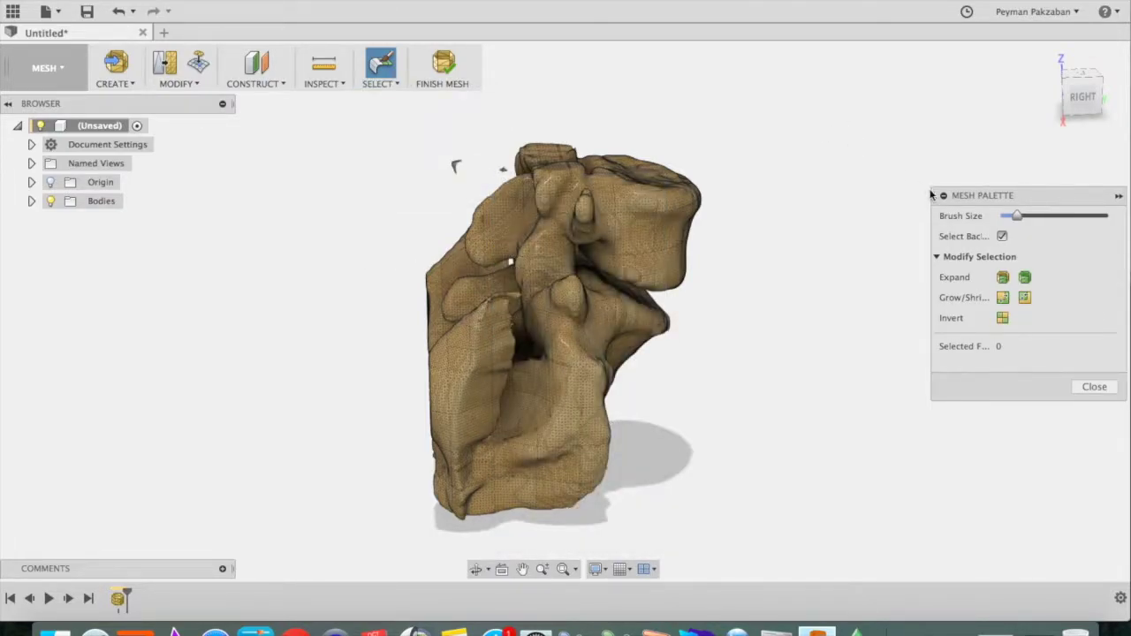
left_click_drag(1018, 218, 1031, 217)
Step: Select and delete the stray fragments floating above the bone
left_click(455, 168)
key("Delete")
left_click(502, 171)
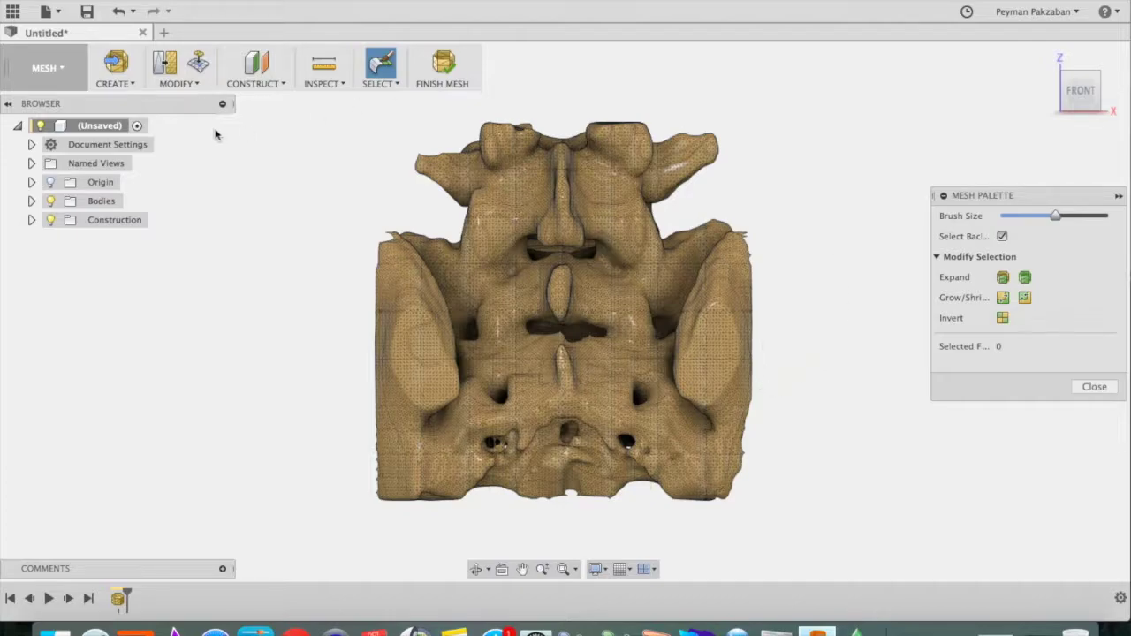
Step: Plane-cut the bone mesh's left side at a -10.00 mm offset with Uniform fill
left_click(191, 85)
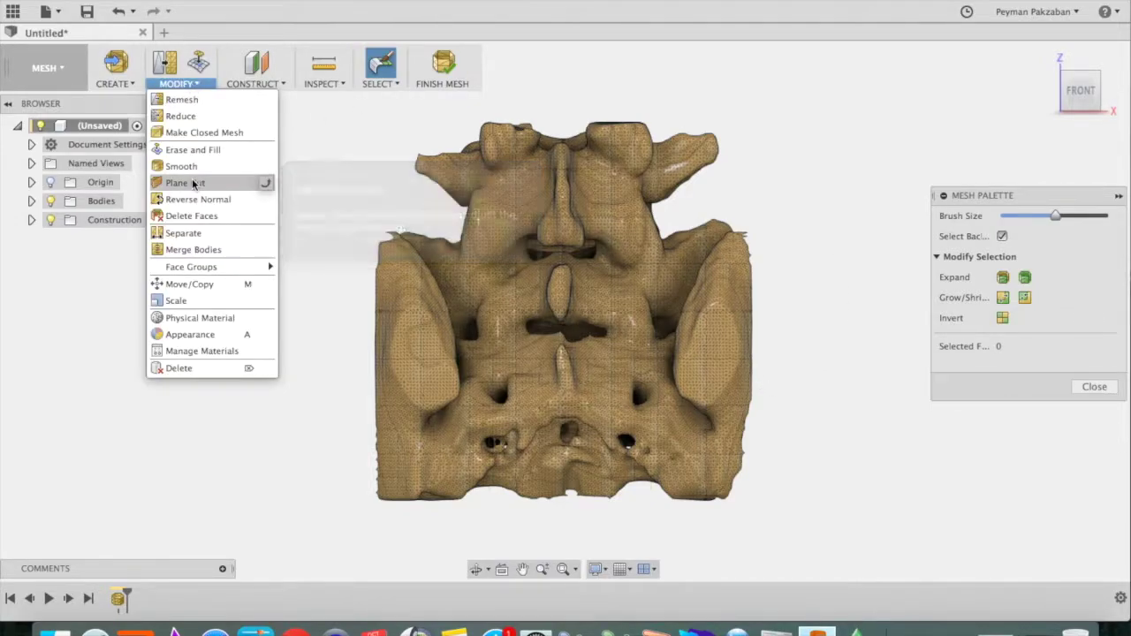
left_click(261, 183)
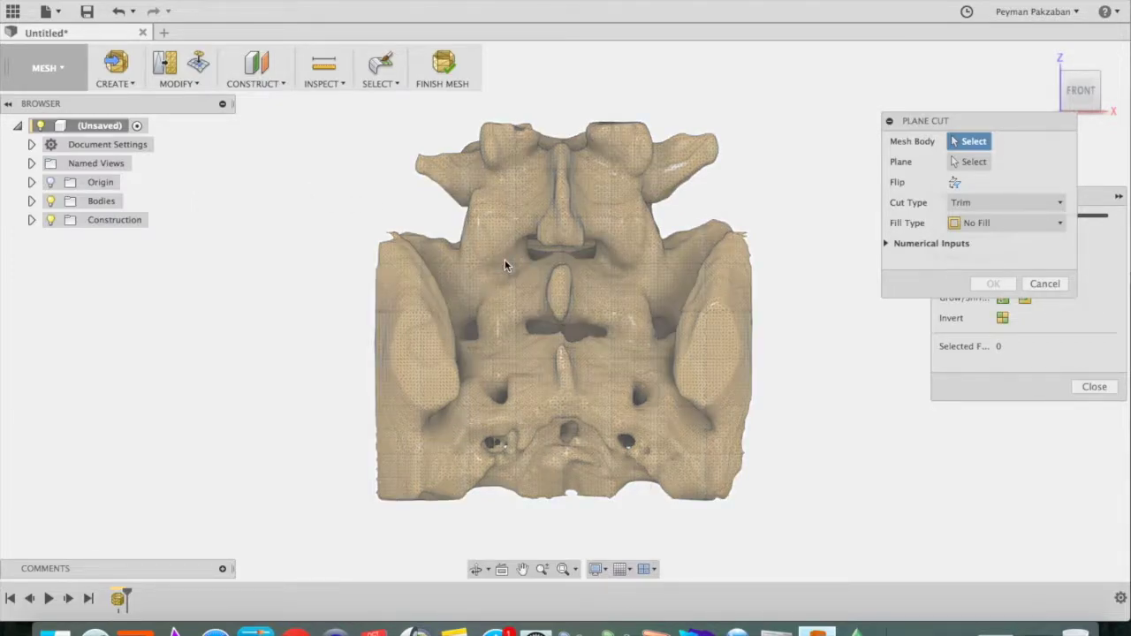
left_click(505, 262)
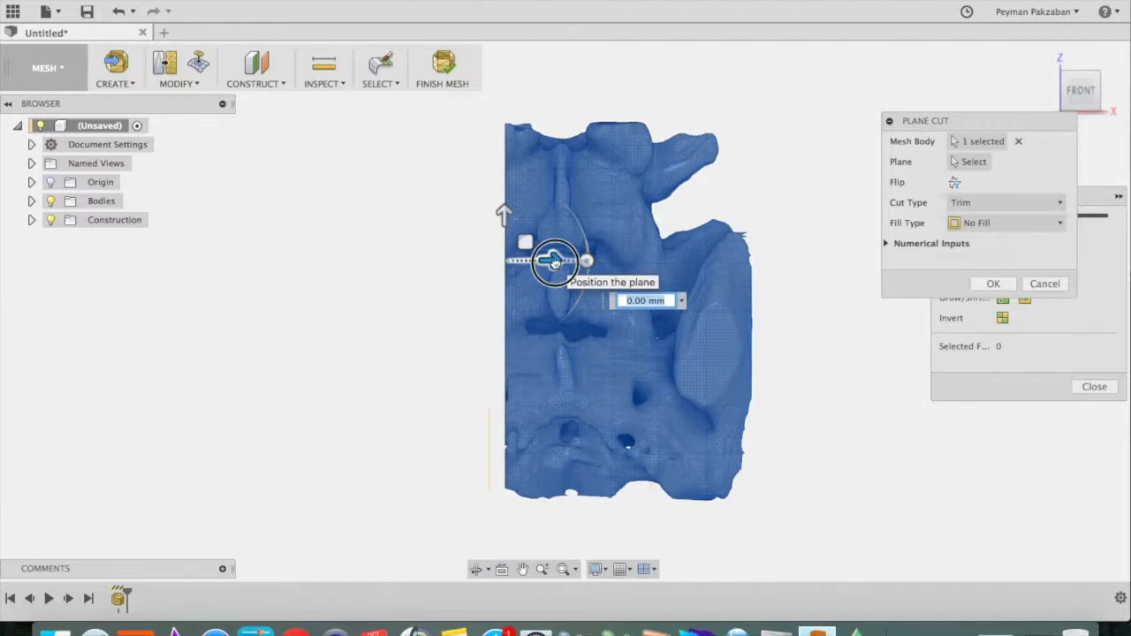
left_click(542, 262)
left_click_drag(542, 263, 510, 265)
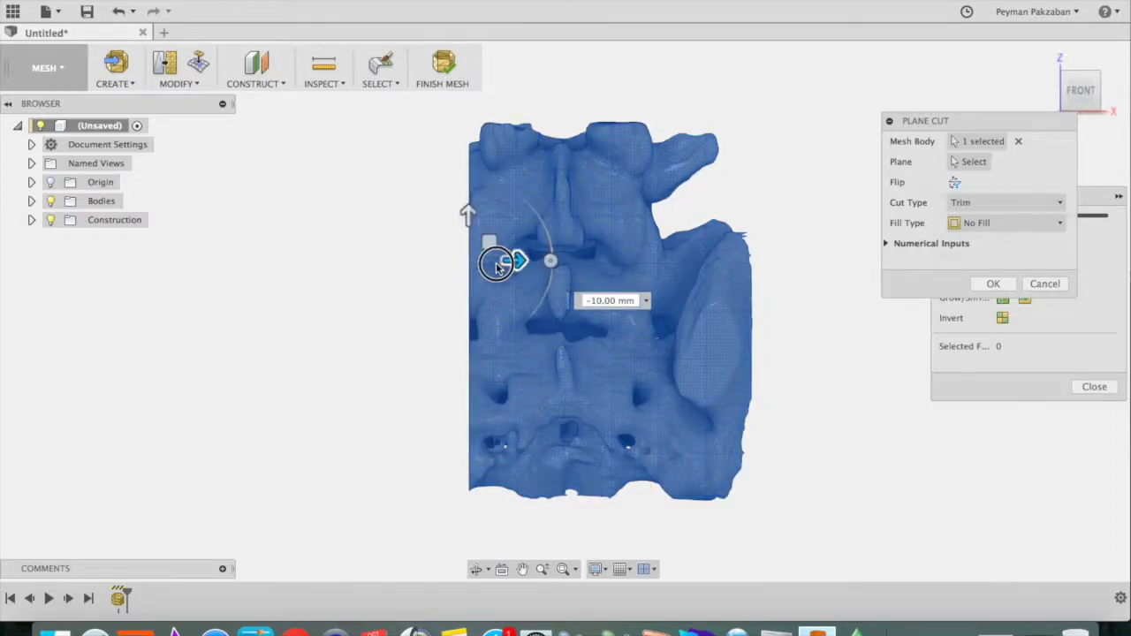
mouse_move(492, 267)
left_mouse_down()
mouse_move(545, 239)
mouse_move(476, 265)
left_mouse_up()
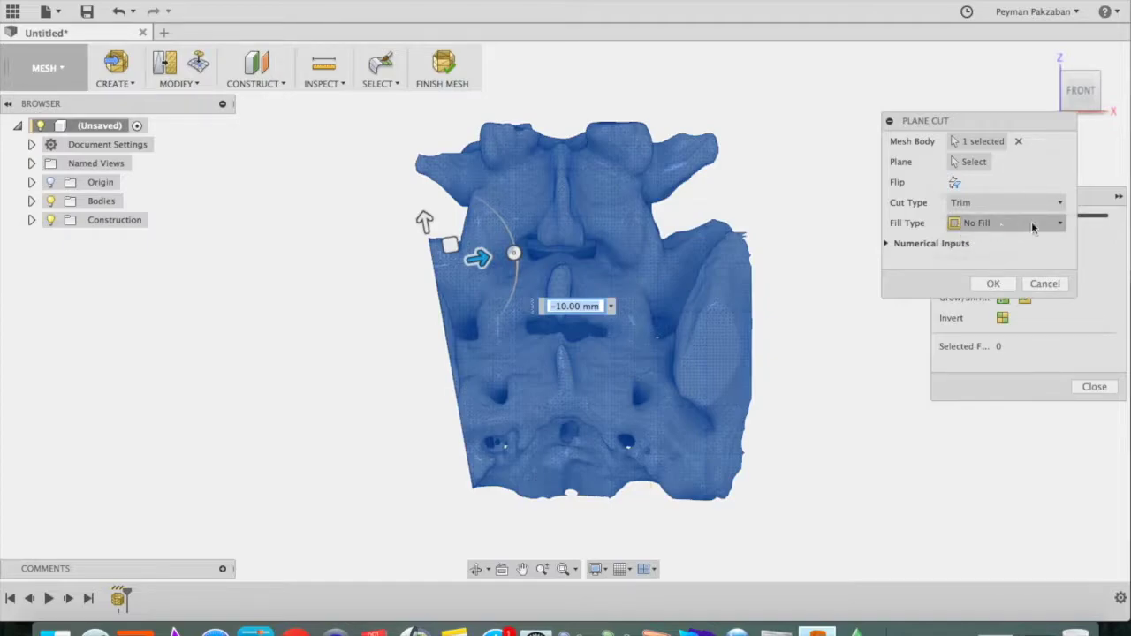
left_click(1059, 223)
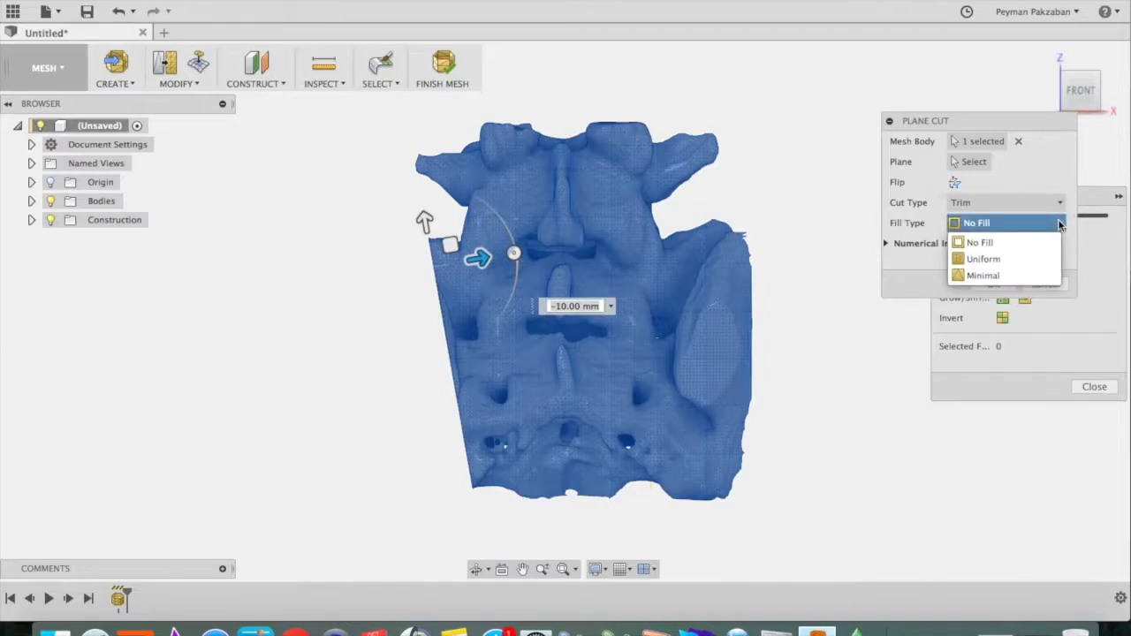
left_click(1018, 260)
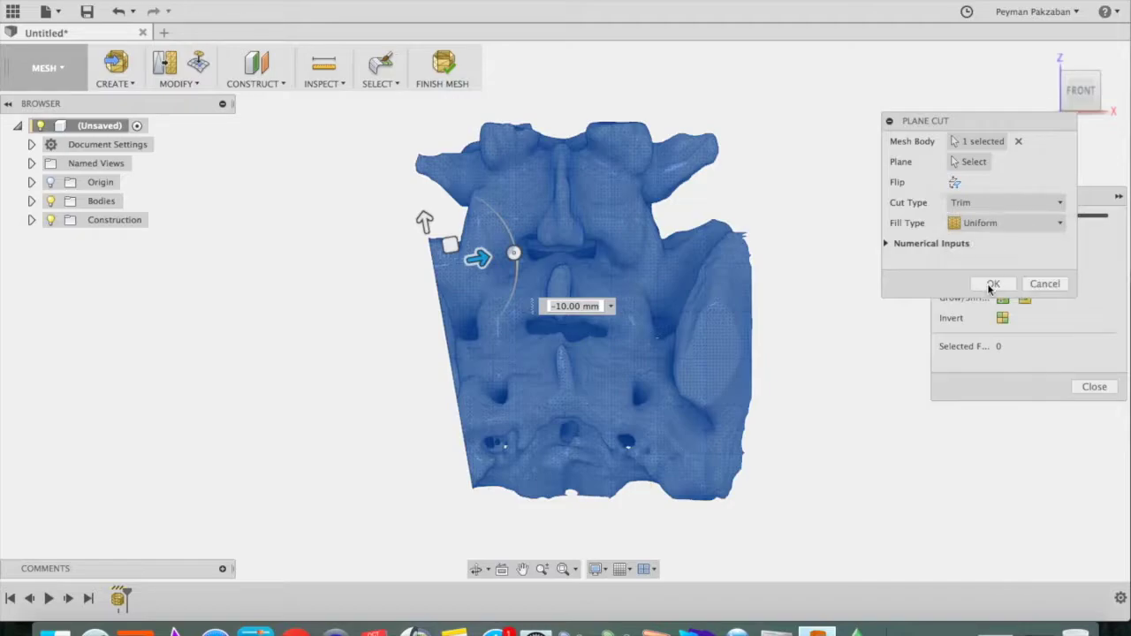
left_click(992, 285)
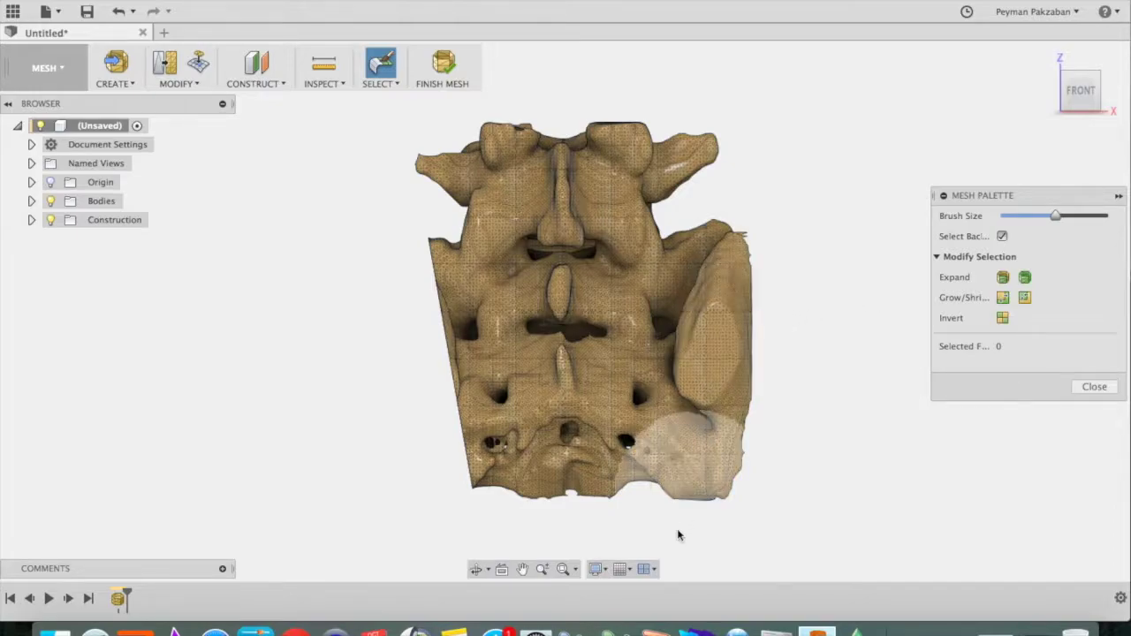
Step: Flip the plane cut and trim the sacrum's other side at a 10 mm offset
left_click(182, 82)
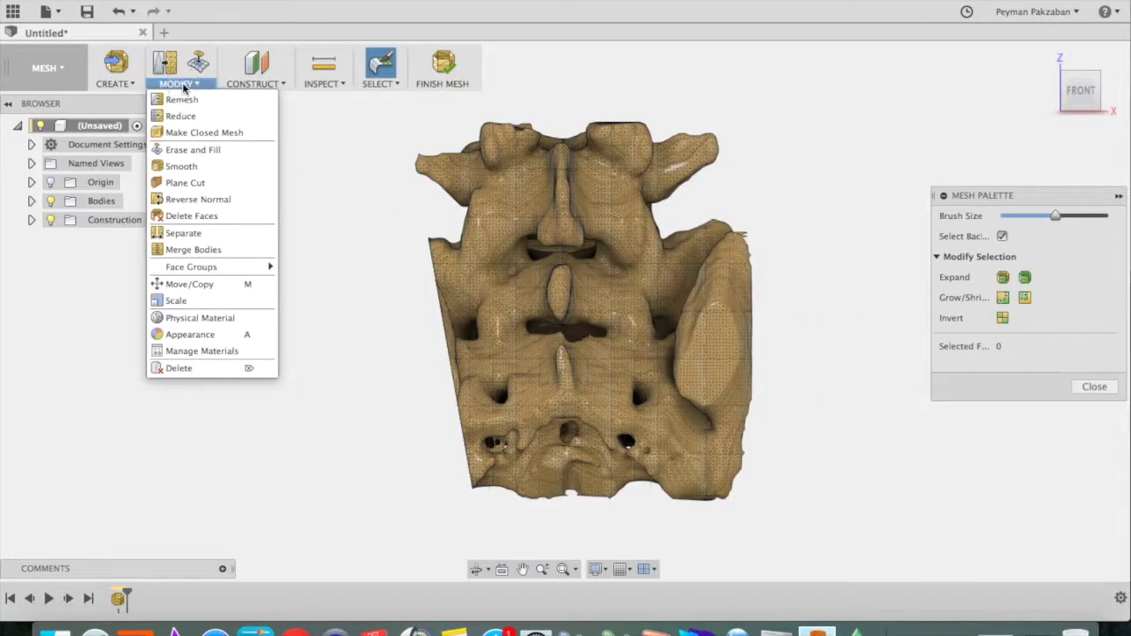
left_click(181, 182)
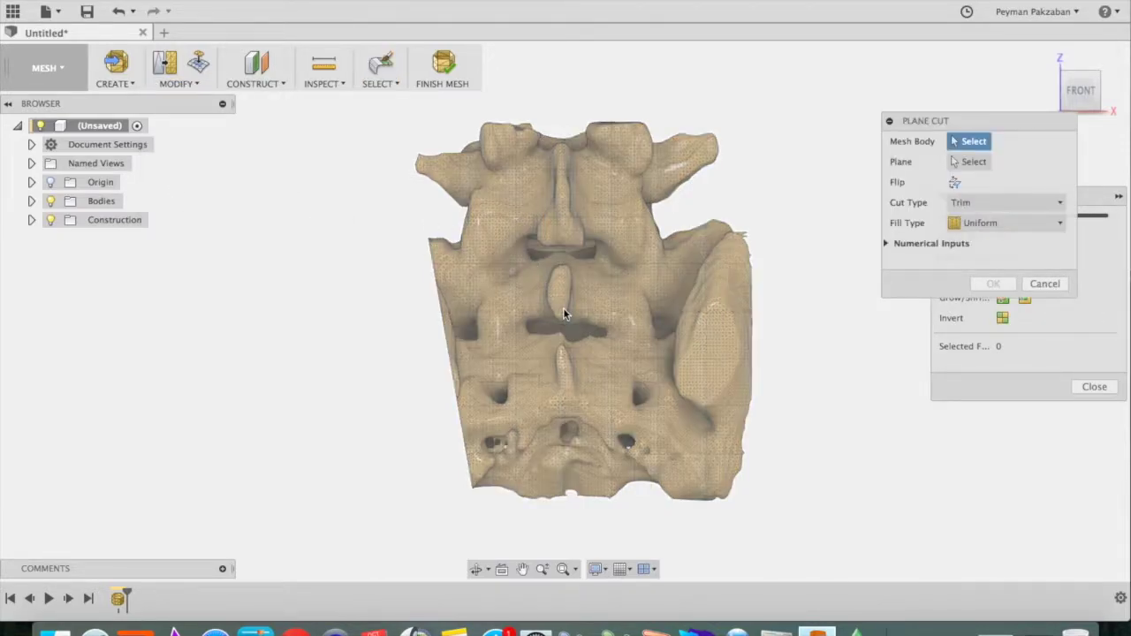
left_click(567, 315)
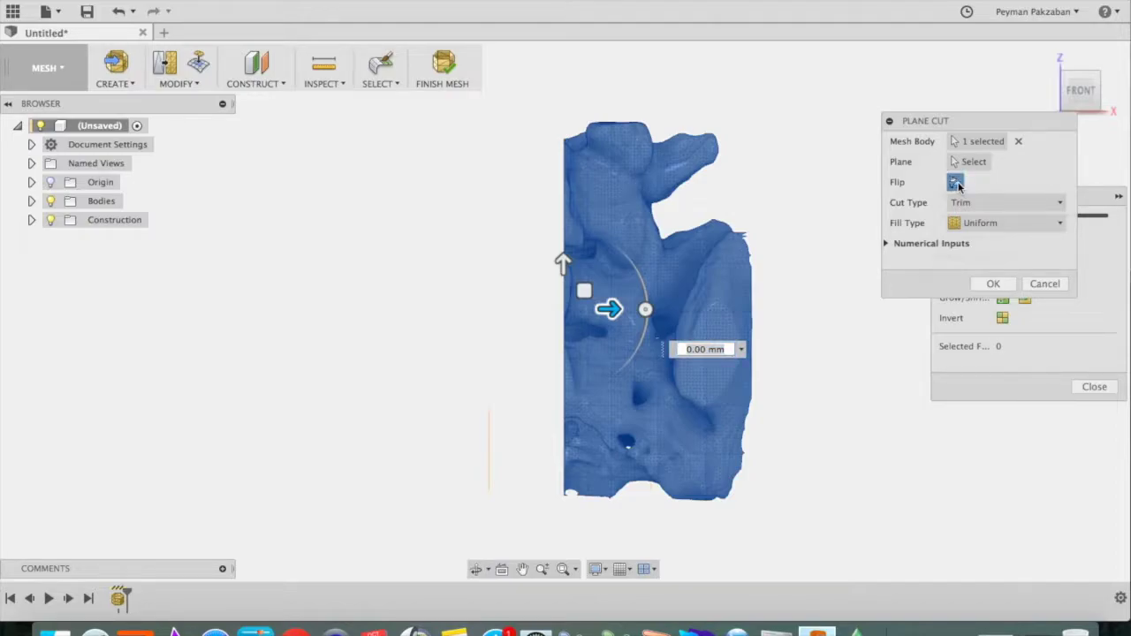
left_click(955, 182)
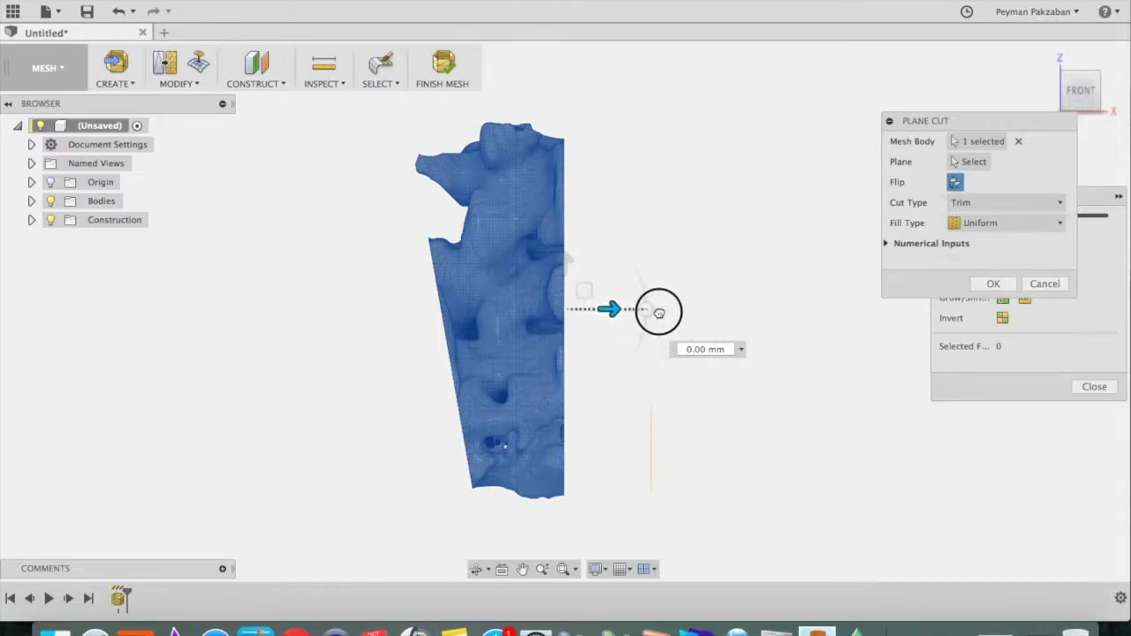
left_click_drag(659, 313, 659, 313)
type("10")
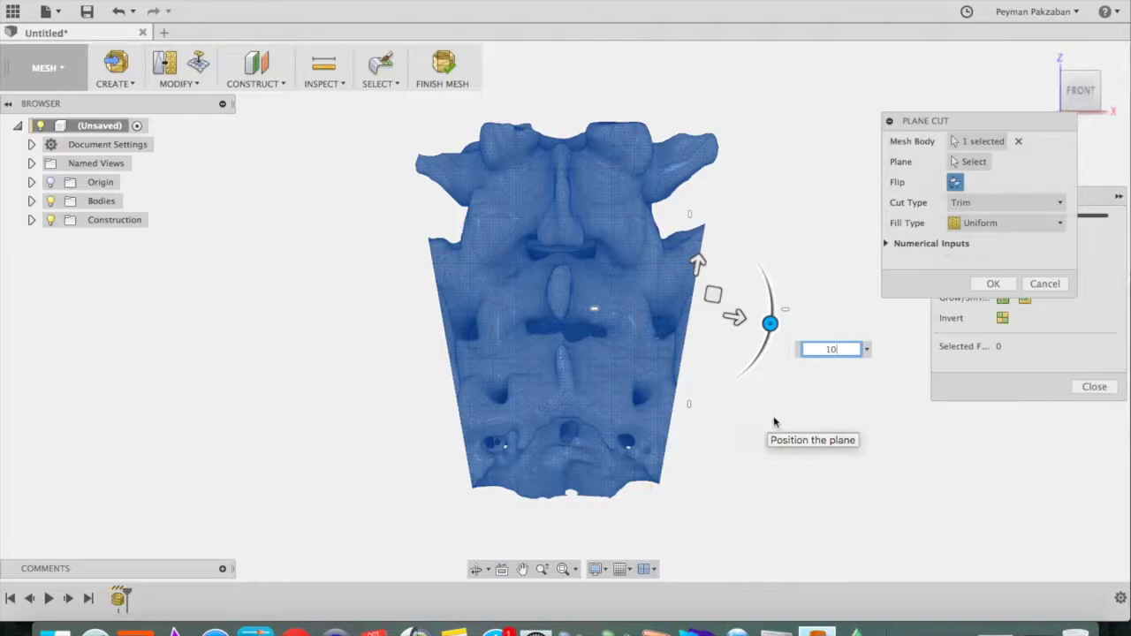
left_click(991, 281)
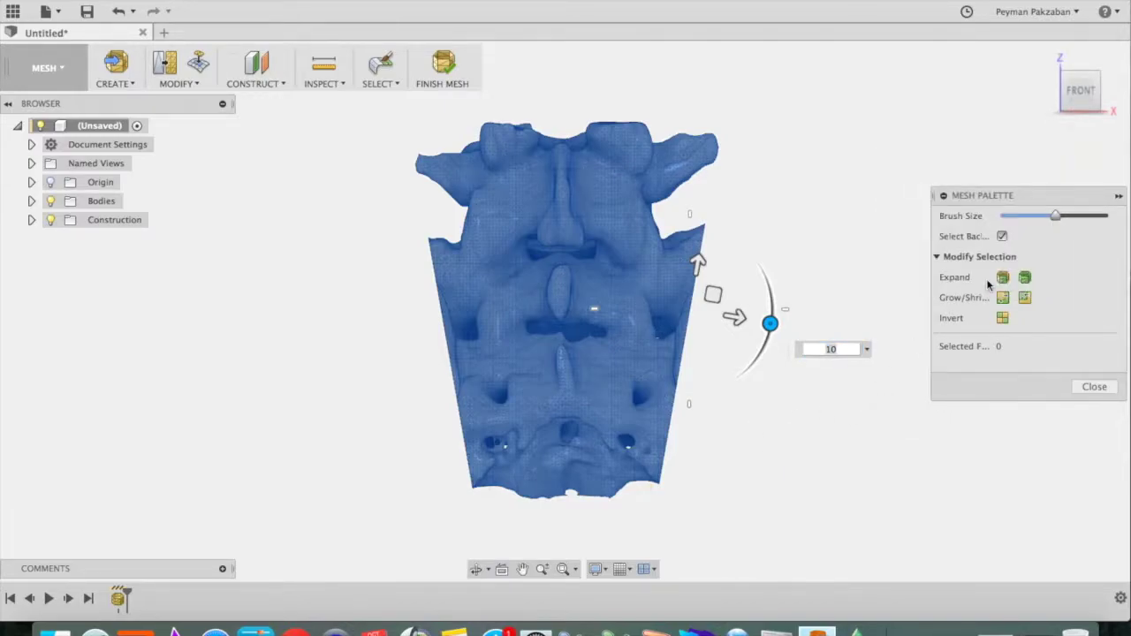
Step: From the right-side view, delete the stray patch and thin leftover fins beside the cut edge
left_click(1100, 76)
mouse_move(1100, 76)
left_mouse_down()
mouse_move(977, 83)
mouse_move(946, 66)
mouse_move(936, 72)
mouse_move(946, 97)
mouse_move(1020, 91)
mouse_move(936, 89)
left_mouse_up()
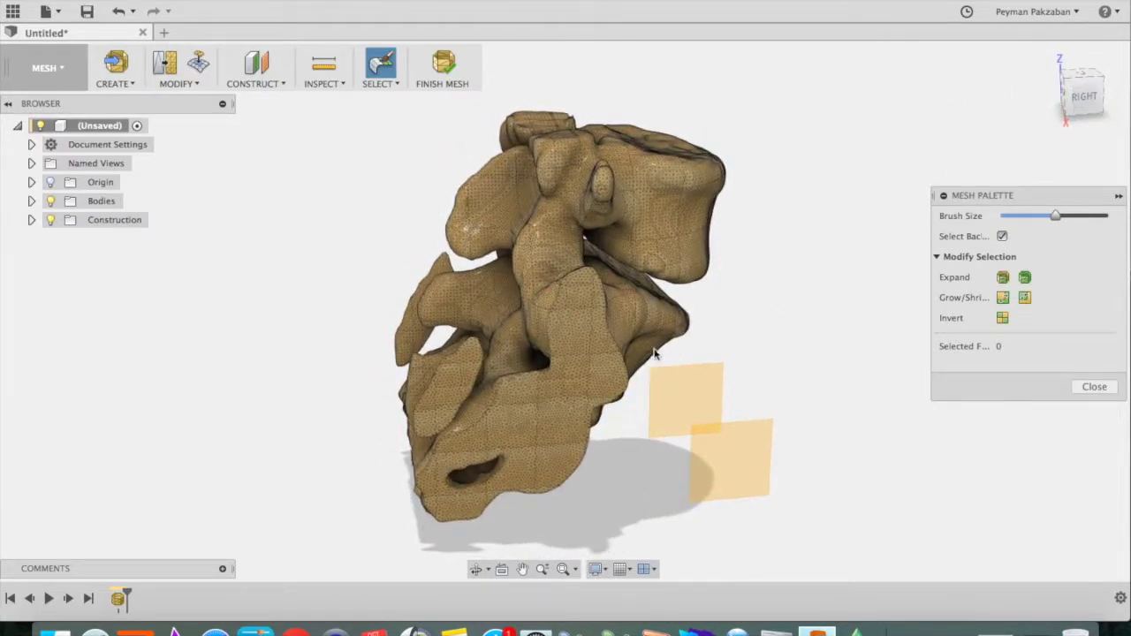
left_click(450, 389)
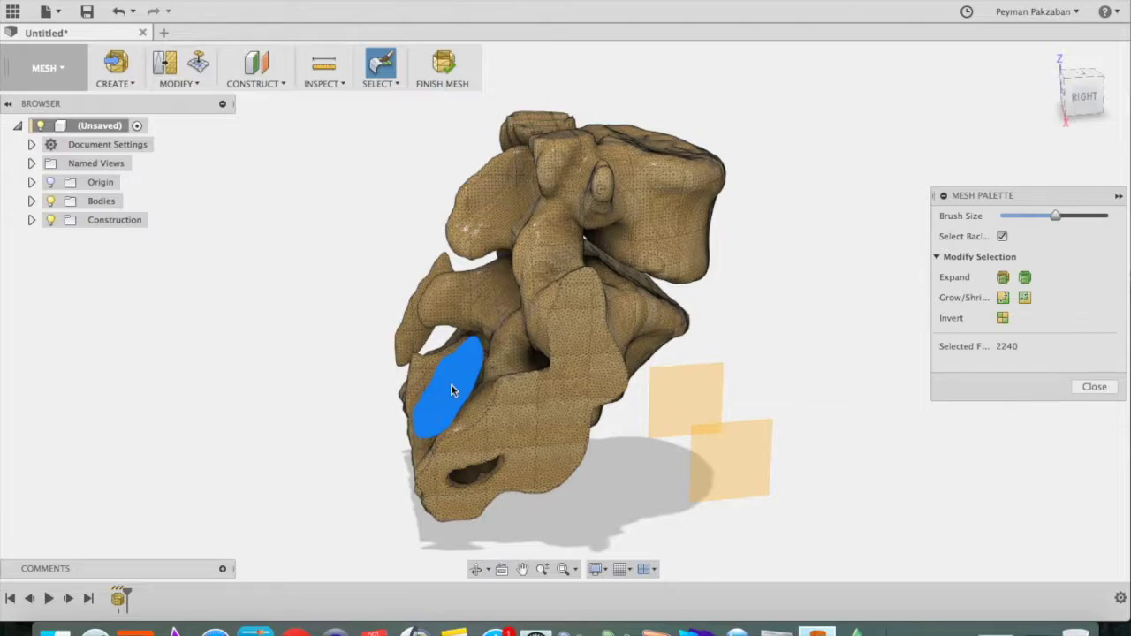
key("Delete")
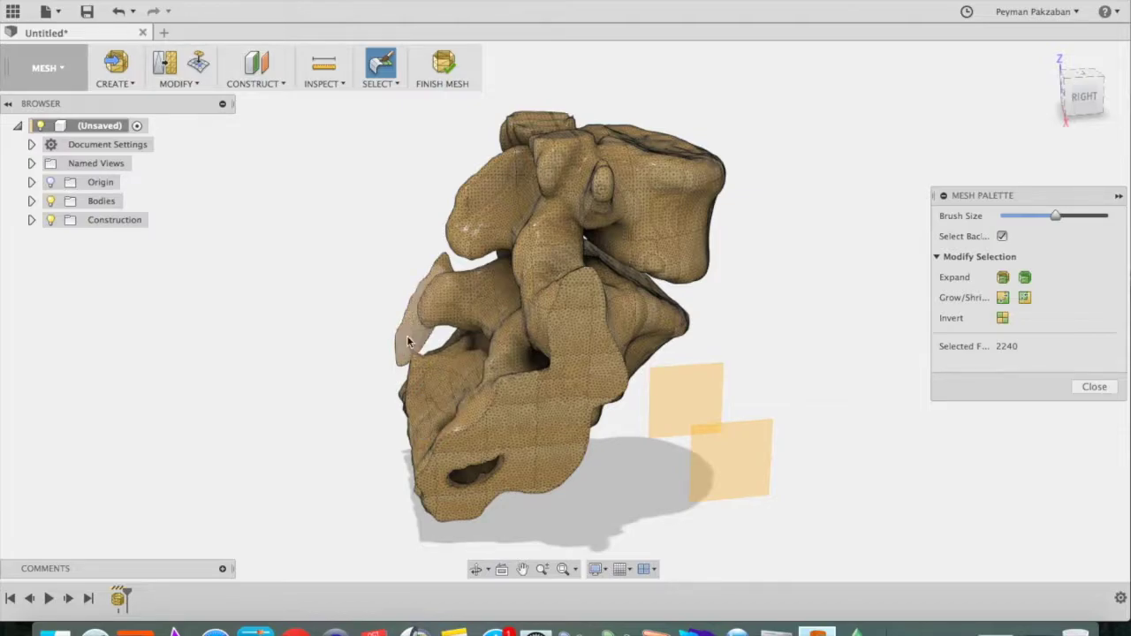
left_click(408, 341)
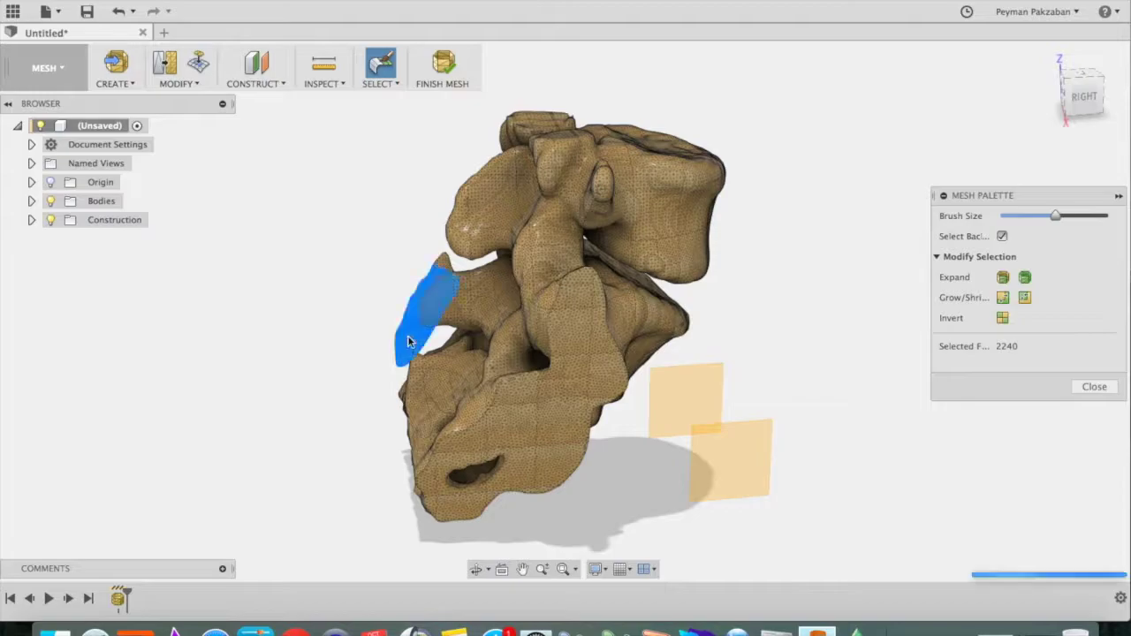
key("Delete")
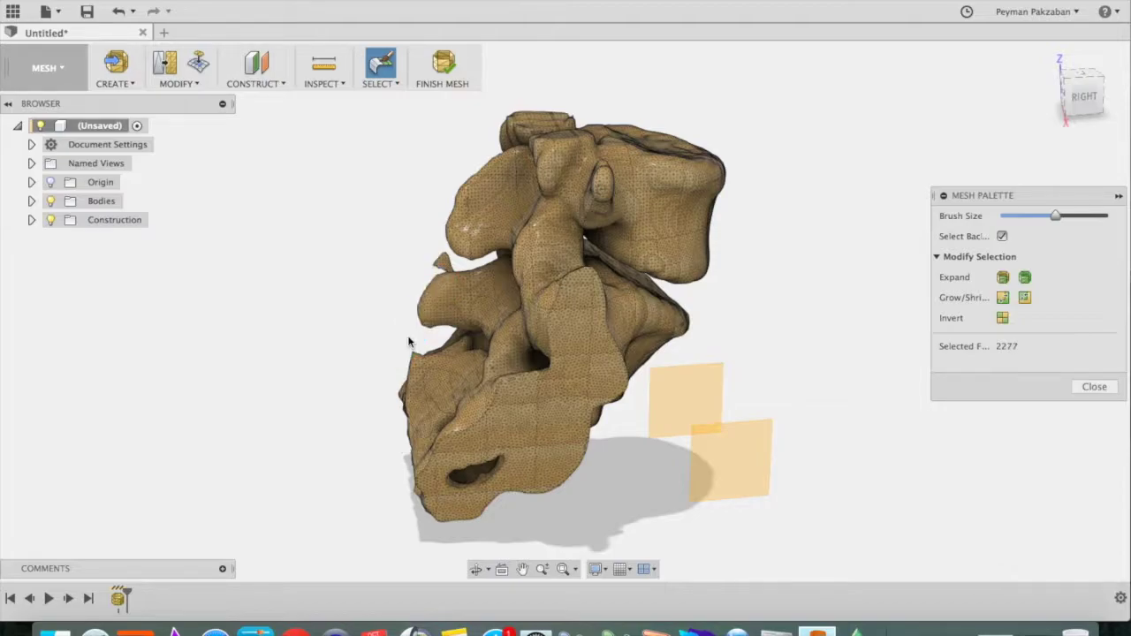
left_click(443, 261)
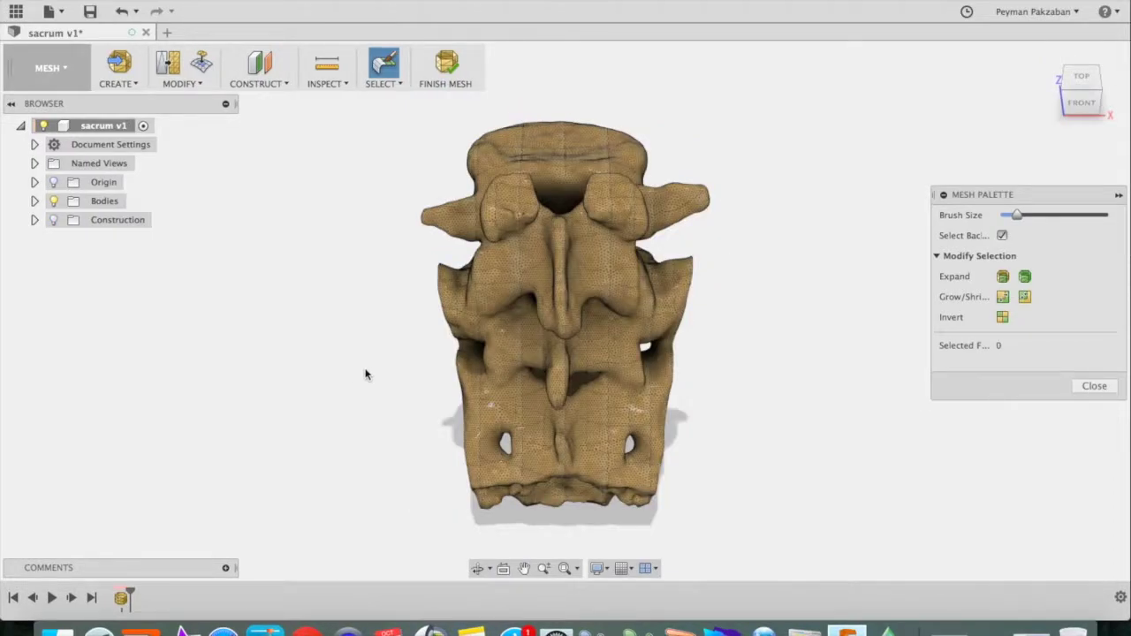
Step: Start a remesh and select several face patches on the sacrum's vertebra and left side
left_click(200, 85)
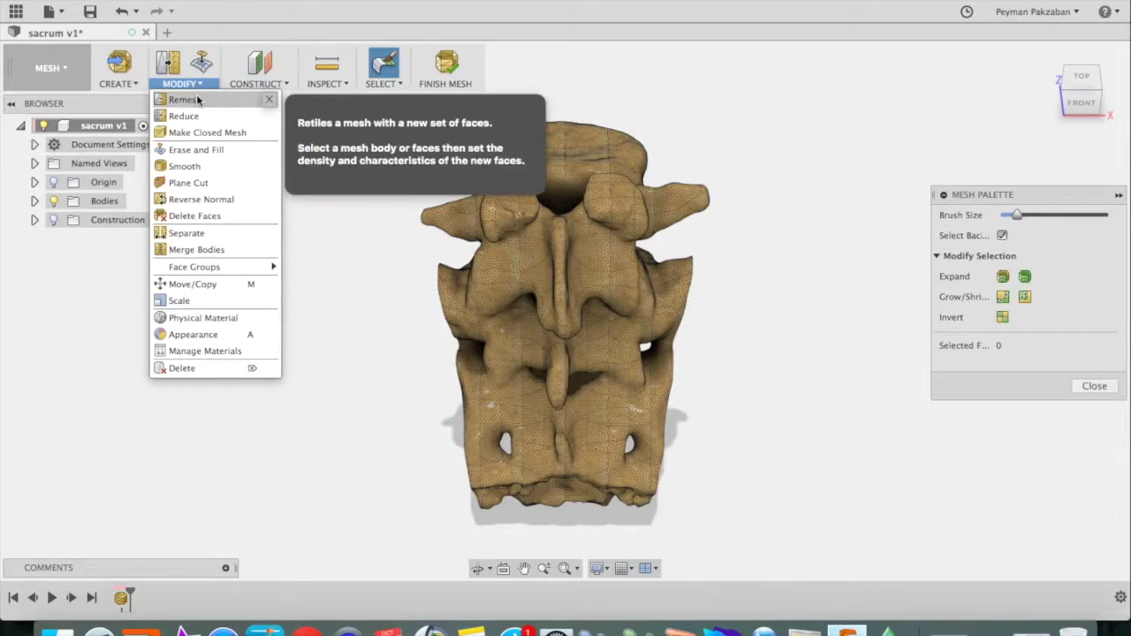
left_click(197, 100)
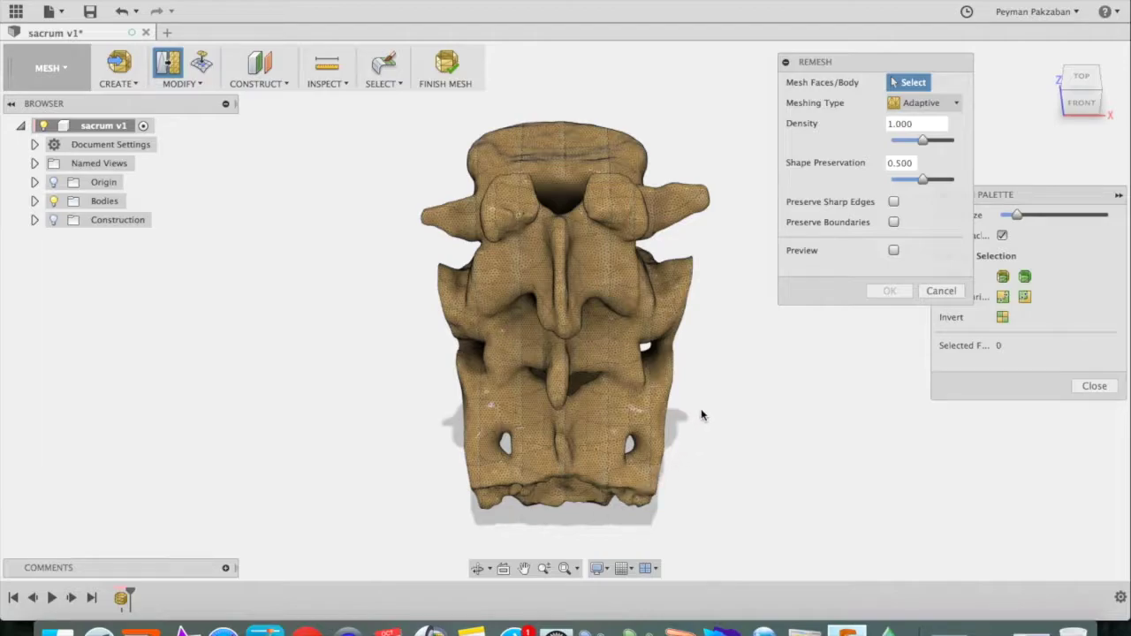
left_click(912, 82)
left_click_drag(616, 164, 613, 186)
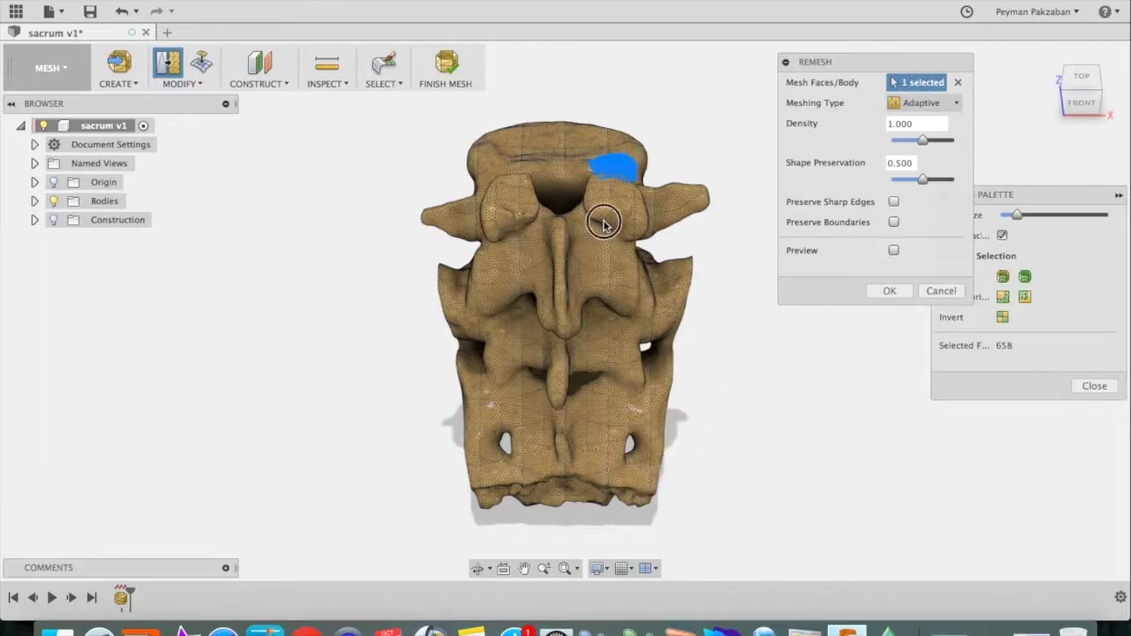
left_click(603, 220)
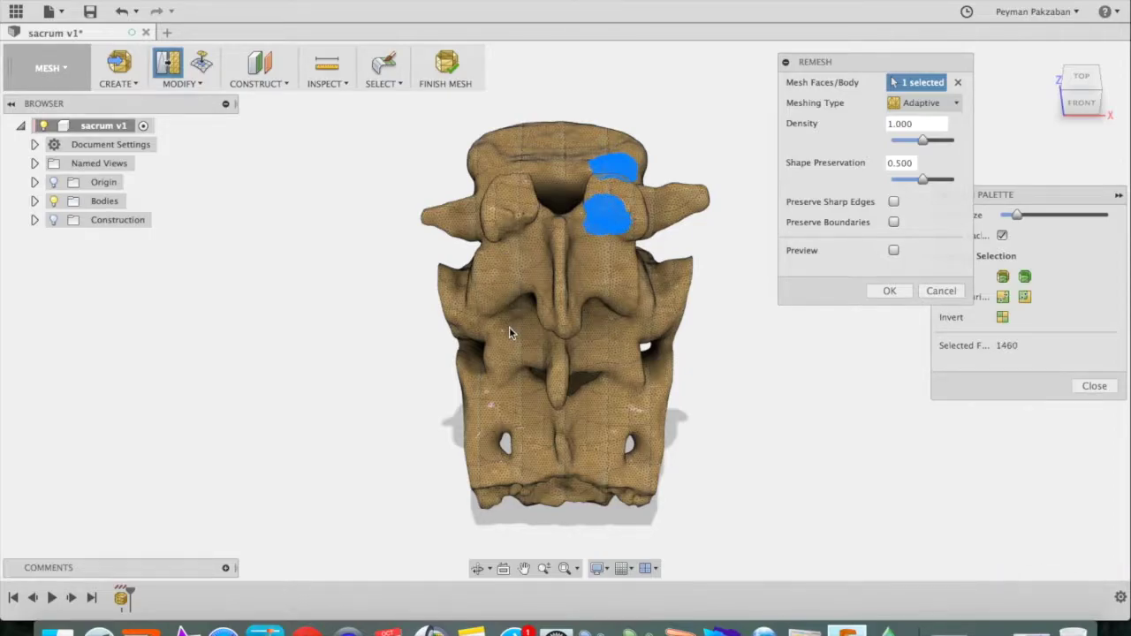
left_click(510, 267)
left_click(509, 328)
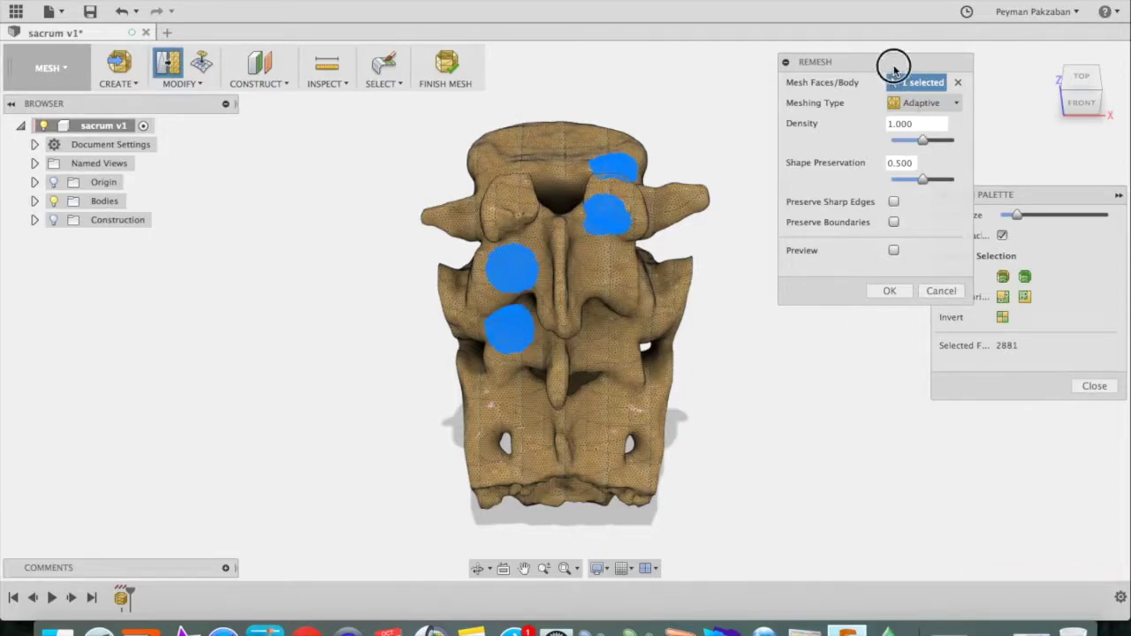
Step: Expand the selection to the whole body and apply adaptive remesh (density 1.000, preservation 0.500)
left_click_drag(895, 69, 851, 51)
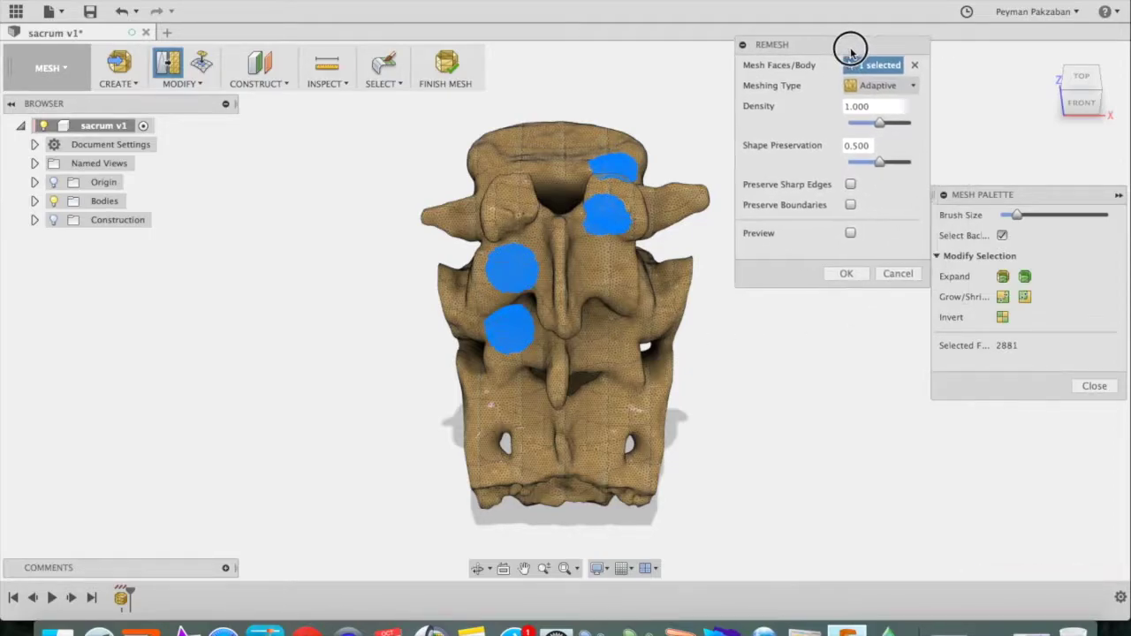
left_click(1025, 278)
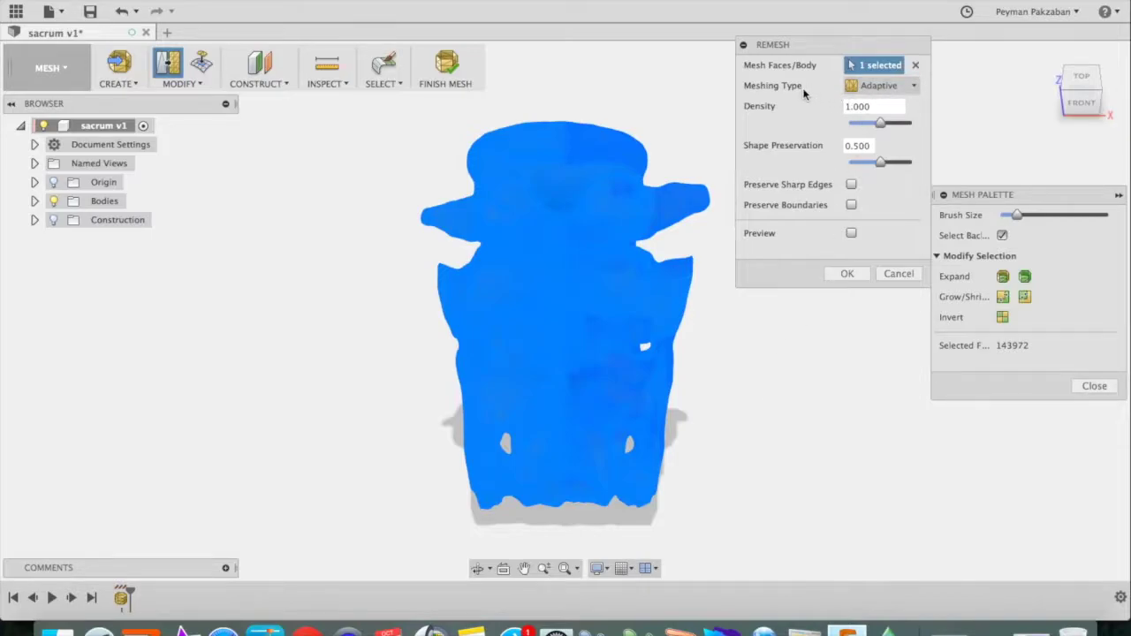
left_click(848, 276)
left_click(450, 68)
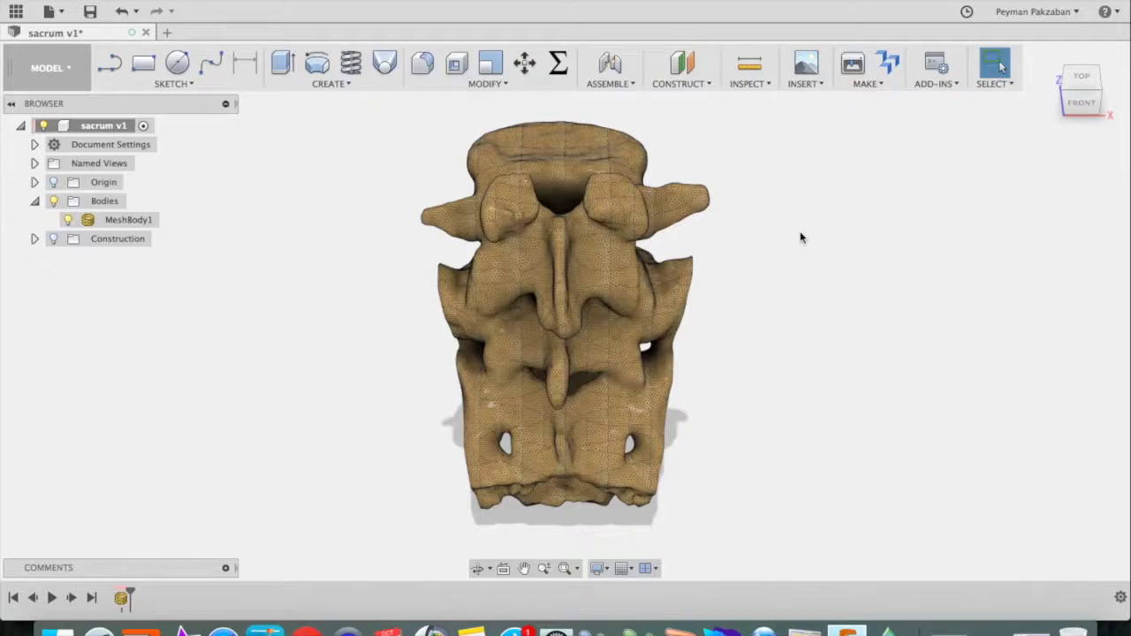
Step: Orbit the sacrum to an oblique view and check the 3D Print settings, then cancel
mouse_move(1099, 91)
left_mouse_down()
mouse_move(1063, 91)
mouse_move(1057, 63)
left_mouse_up()
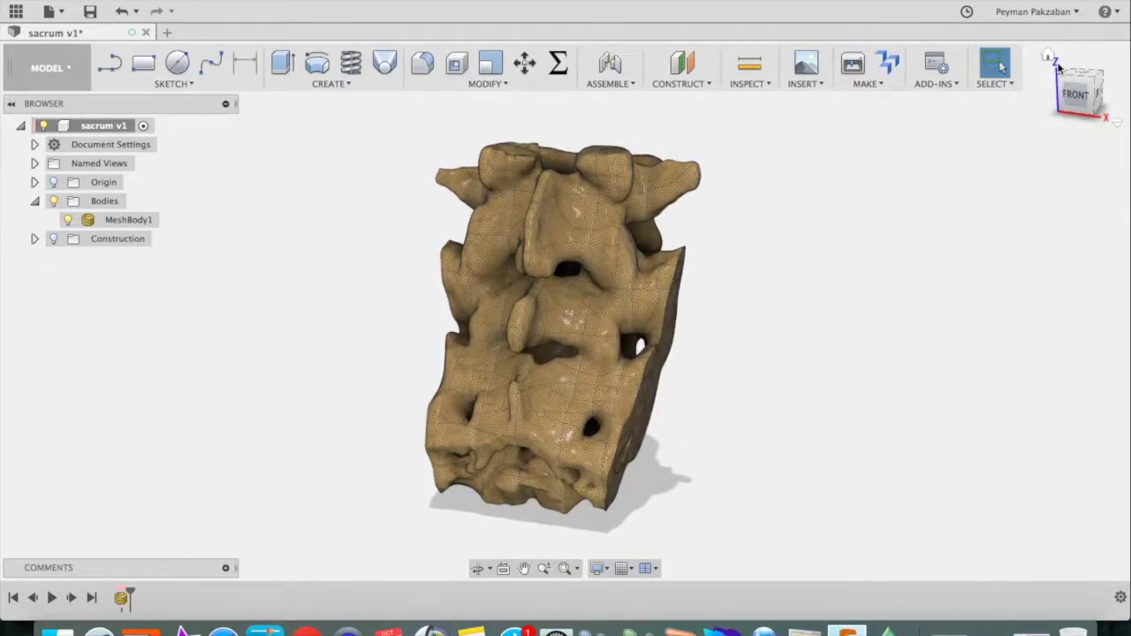
left_click(881, 85)
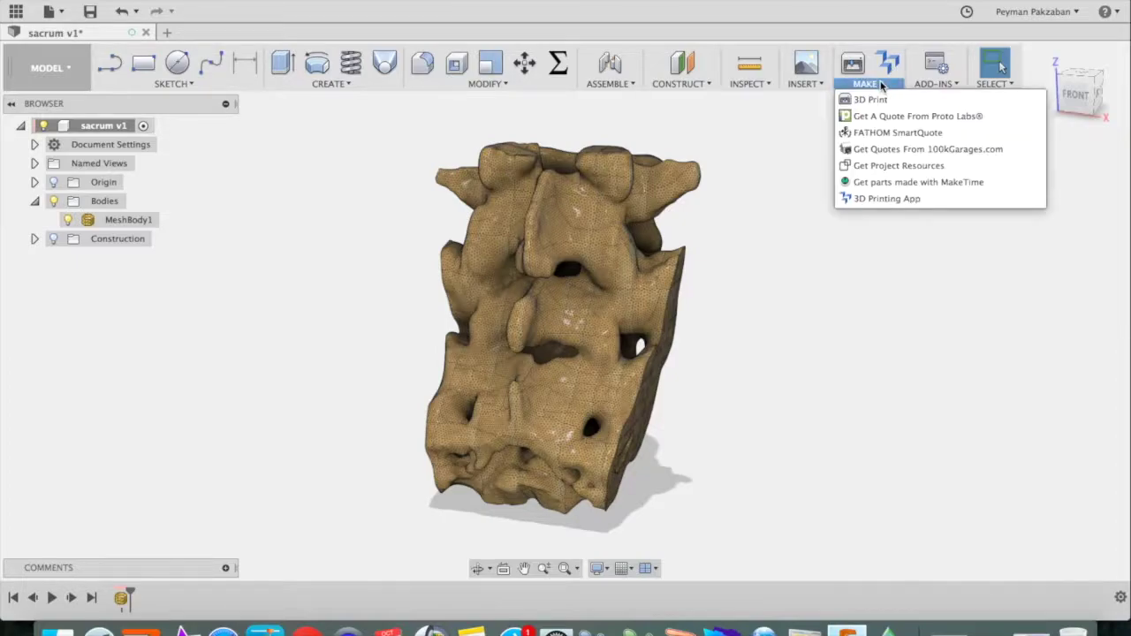
left_click(874, 102)
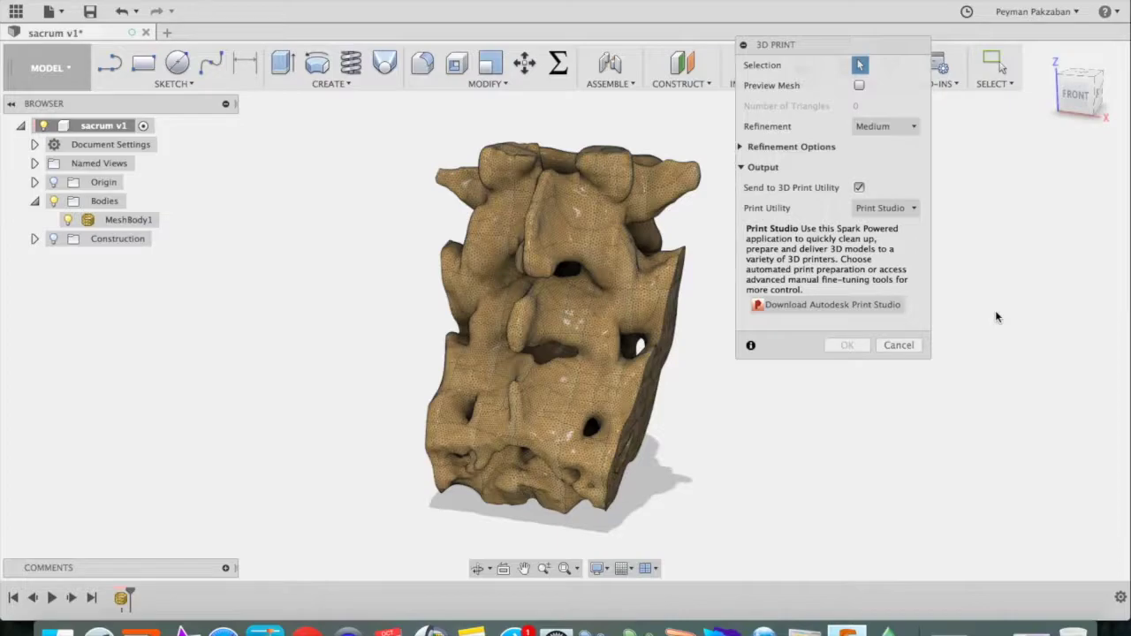
left_click(915, 345)
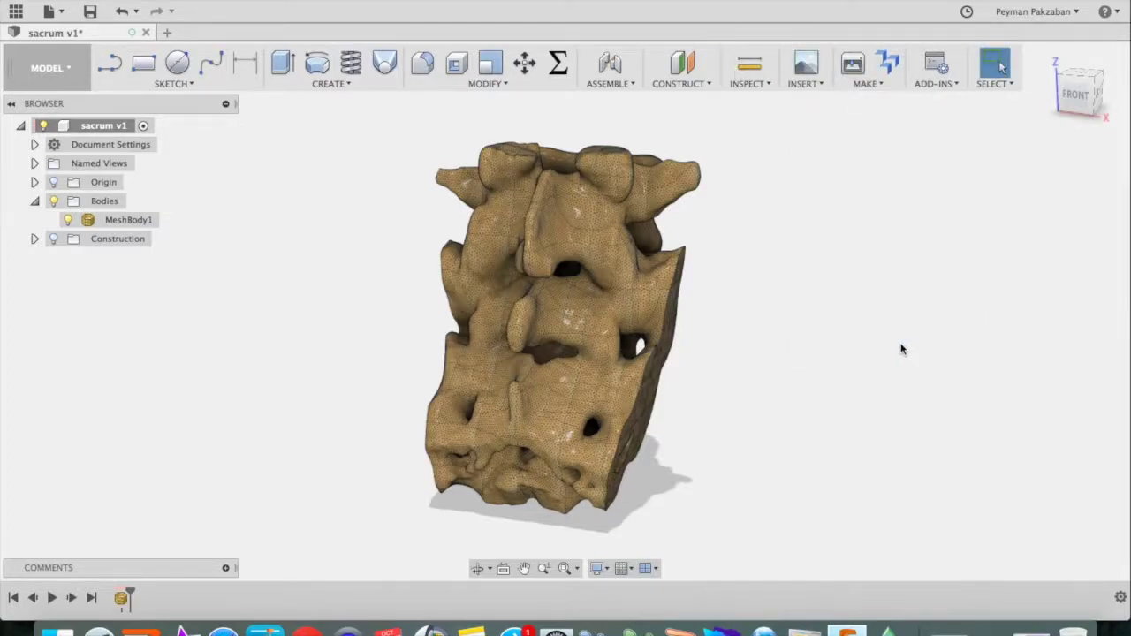